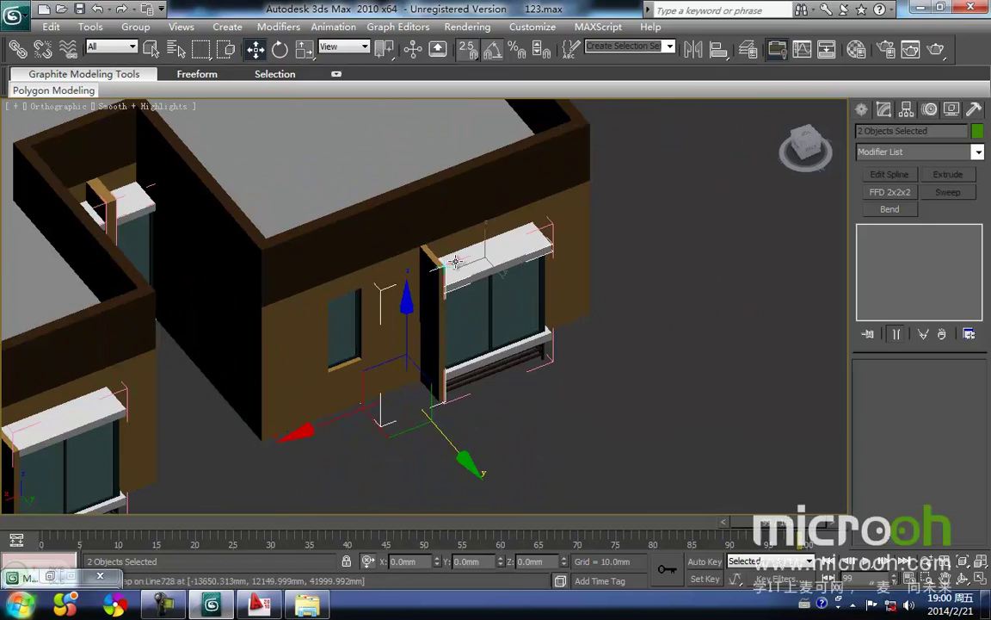
- Isolate the L-shaped wall and the window canopy and show them in a wireframe top view
key("alt+q")
key("t")
key("z")
key("F3")
left_click(551, 300)
- Draw an 800 by 100 mm rectangle over the thin leg of the L-shaped wall and extrude it 2400 mm
right_click(567, 267)
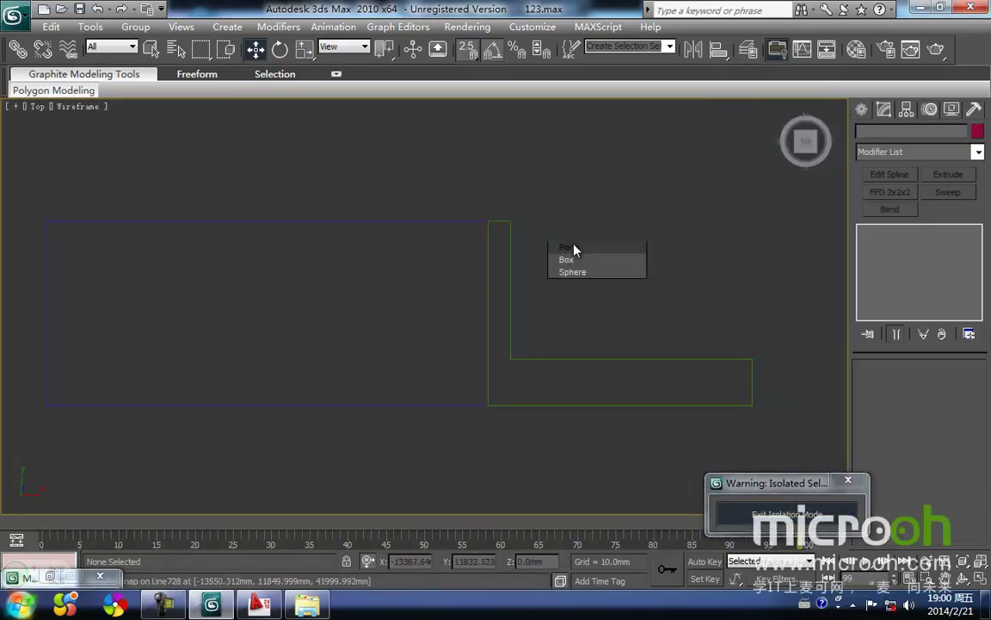
left_click(597, 210)
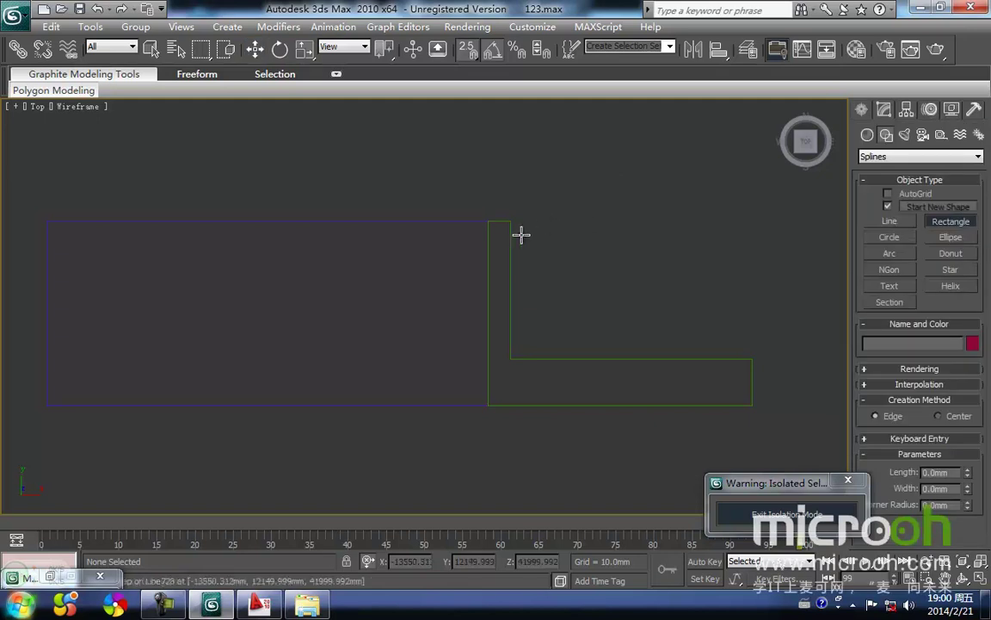
left_click_drag(512, 223, 488, 395)
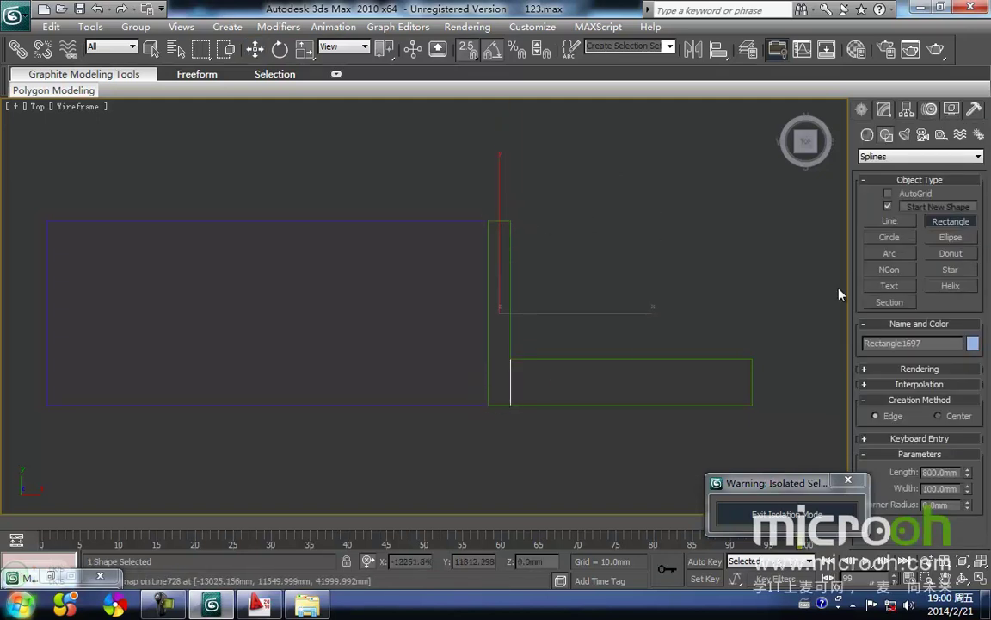
left_click(885, 111)
left_click(948, 176)
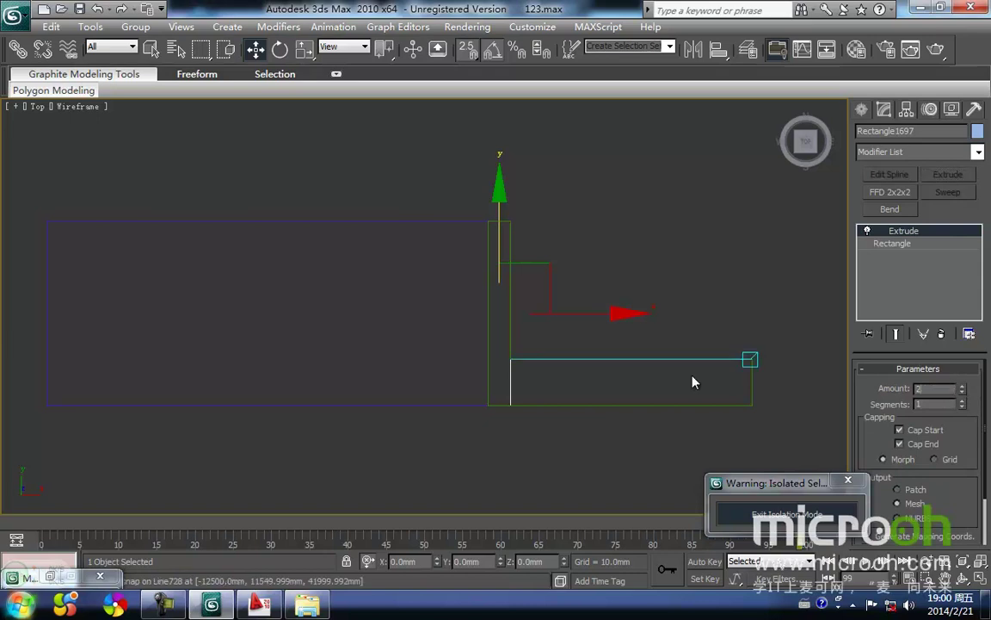
key("Return")
key("F3")
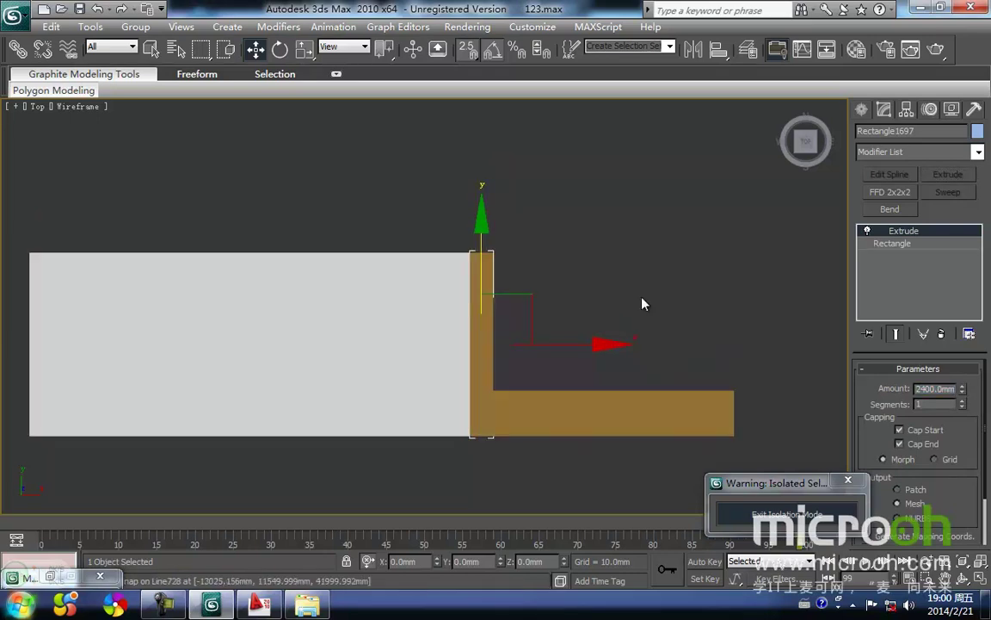
- Align the new side panel with the wall in Z, and snap it down in front view to the wall's bottom edge
left_click(541, 419)
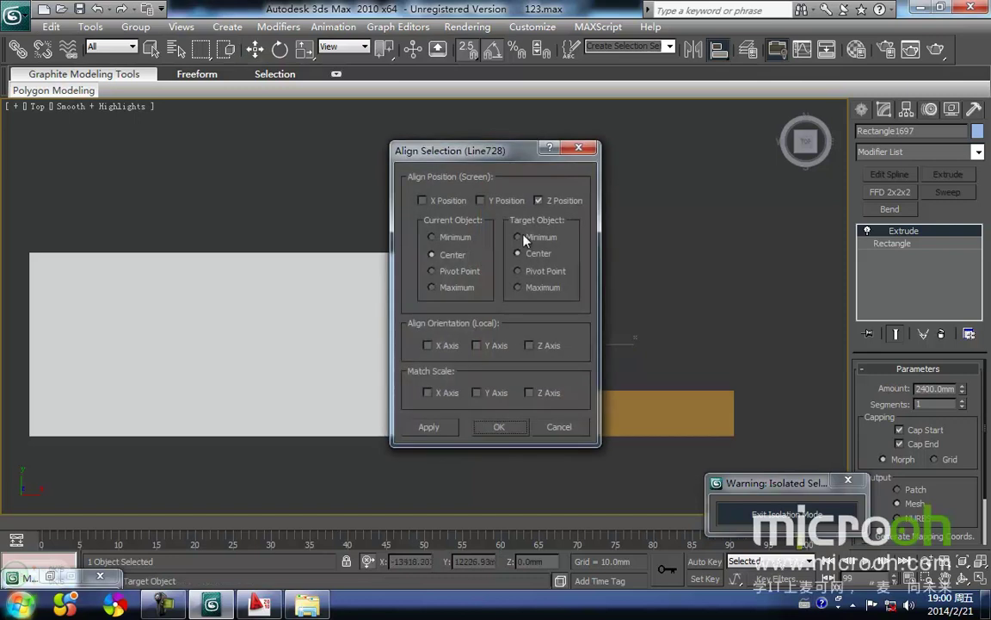
left_click(526, 422)
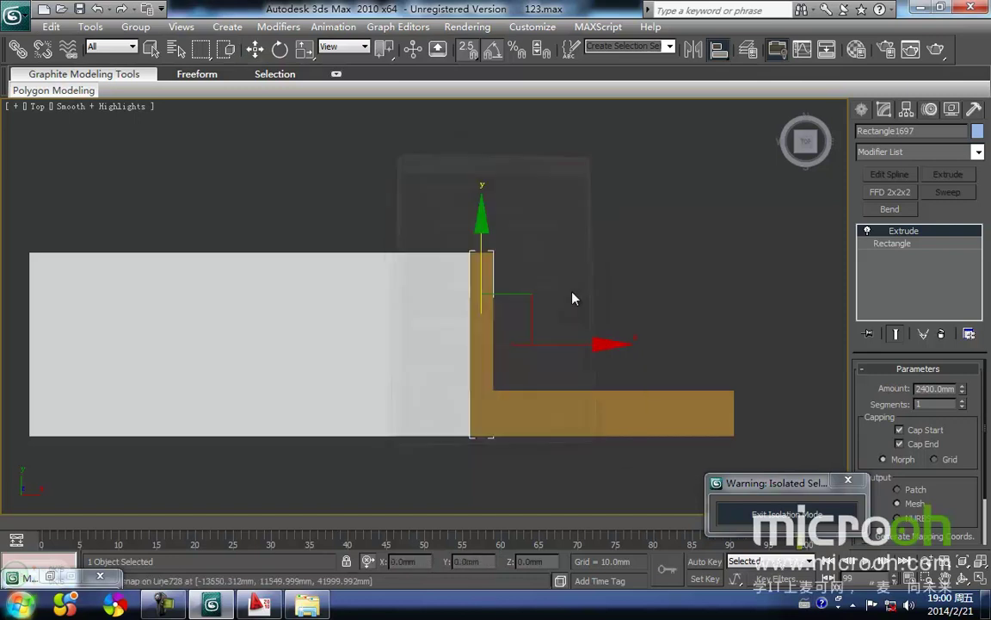
middle_click_drag(572, 294, 554, 358)
key("f")
key("z")
scroll(533, 275, "down", 2)
mouse_move(533, 280)
middle_mouse_down()
mouse_move(507, 325)
mouse_move(533, 285)
middle_mouse_up()
key("F3")
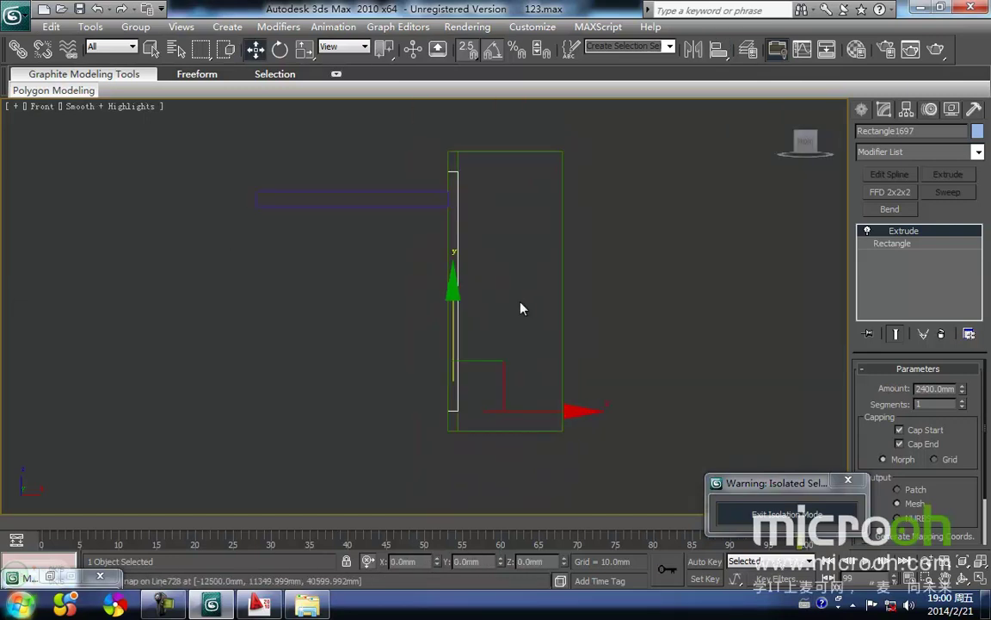
key("space")
left_click_drag(454, 293, 452, 345)
right_click(451, 351)
left_click_drag(441, 412, 442, 423)
key("F3")
mouse_move(484, 314)
middle_mouse_down("alt")
mouse_move(520, 344)
mouse_move(485, 336)
middle_mouse_up("alt")
- Assign the 墙体3 material to the new side panel
key("t")
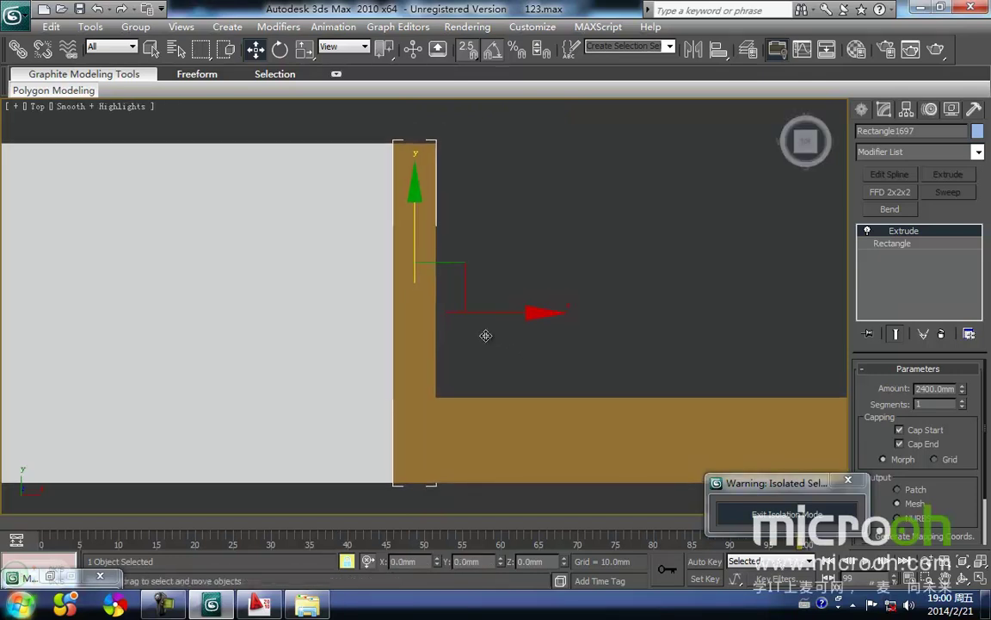
key("m")
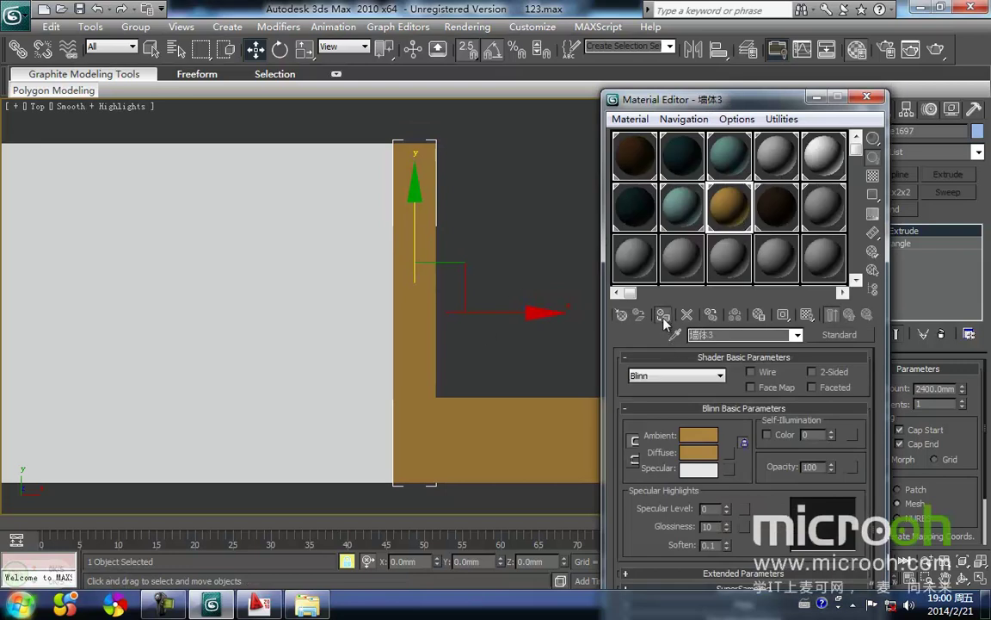
key("F3")
left_click(818, 105)
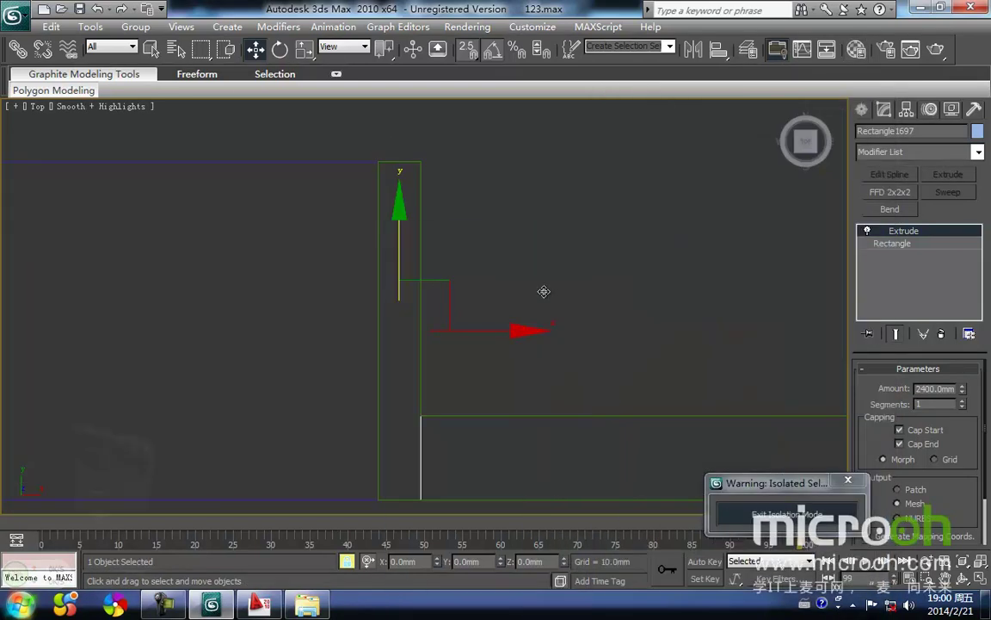
- Delete the two end vertices of the thin leg in the L-shaped wall's line
middle_click_drag(537, 317, 551, 256)
key("F3")
left_click_drag(541, 390, 554, 289)
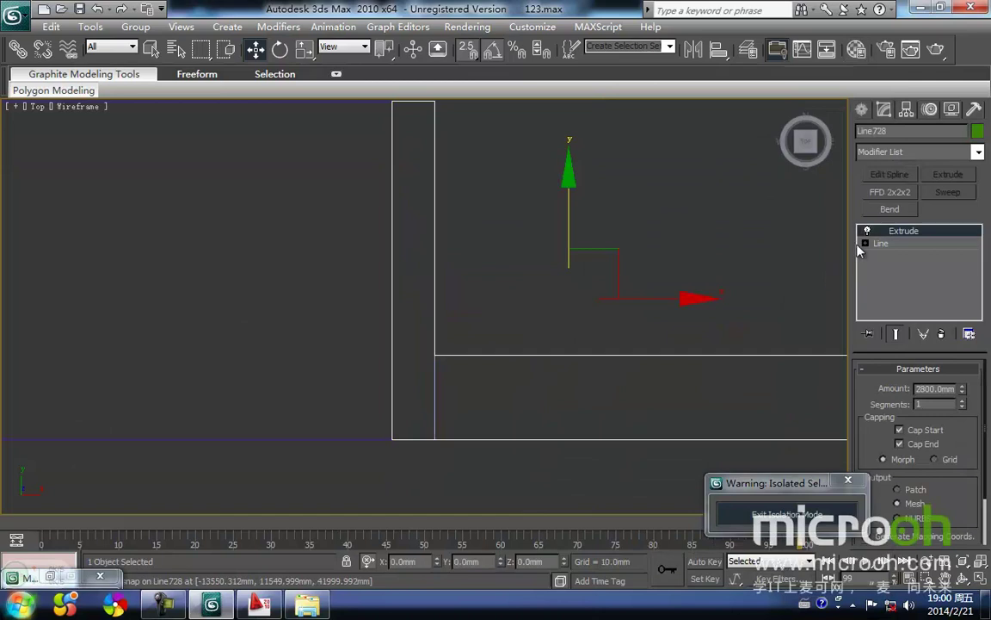
left_click(888, 257)
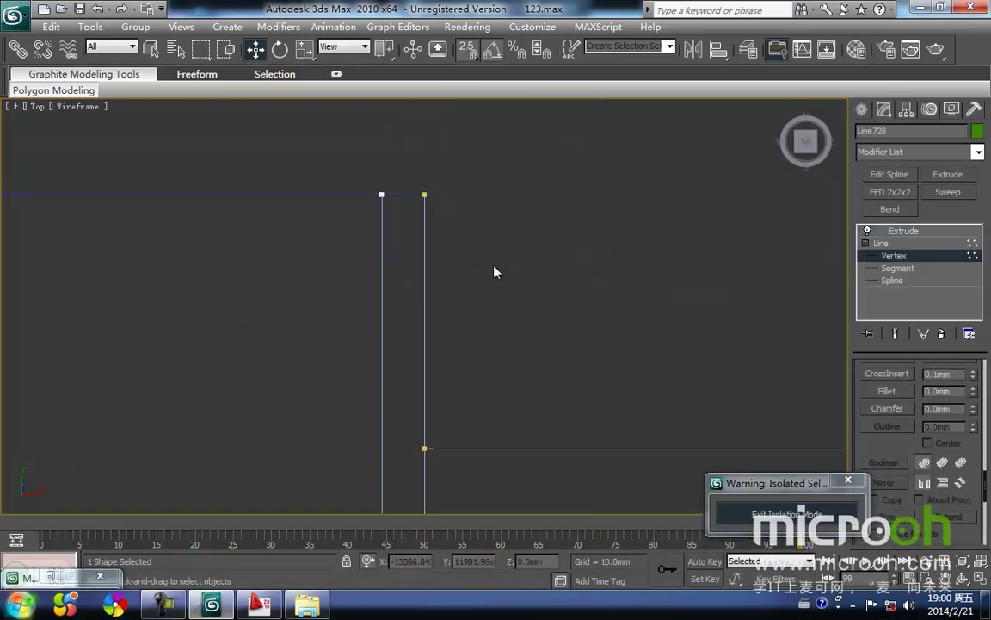
key("Delete")
- Snap the wall outline's remaining outer corner vertex to the side panel's edge to make a plain rectangle, and return to its Extrude level
middle_click_drag(439, 332, 451, 215)
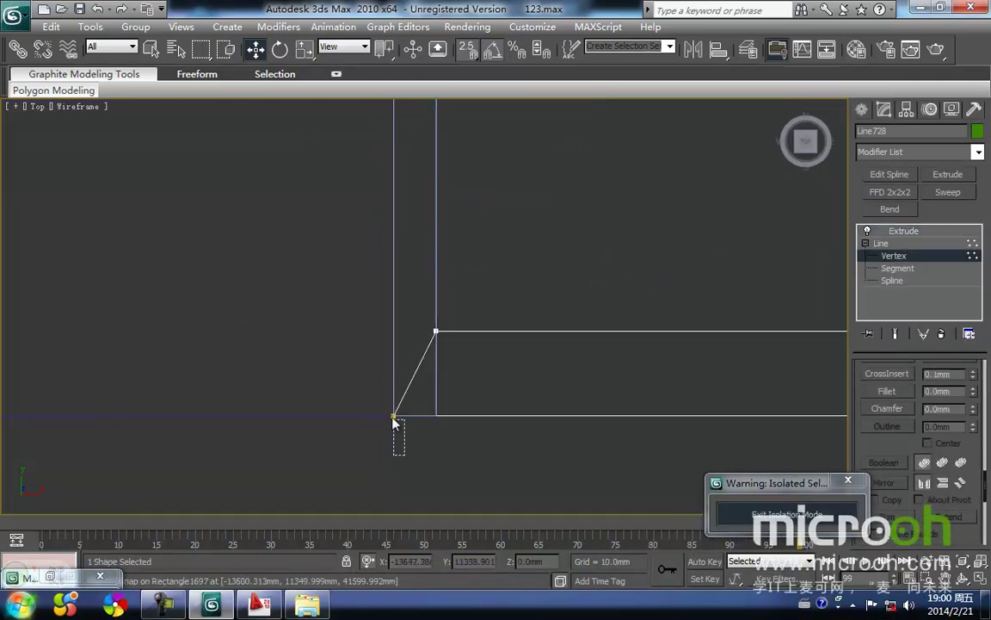
left_click(394, 416)
key("space")
left_click_drag(384, 424, 437, 415)
key("space")
left_click(527, 291)
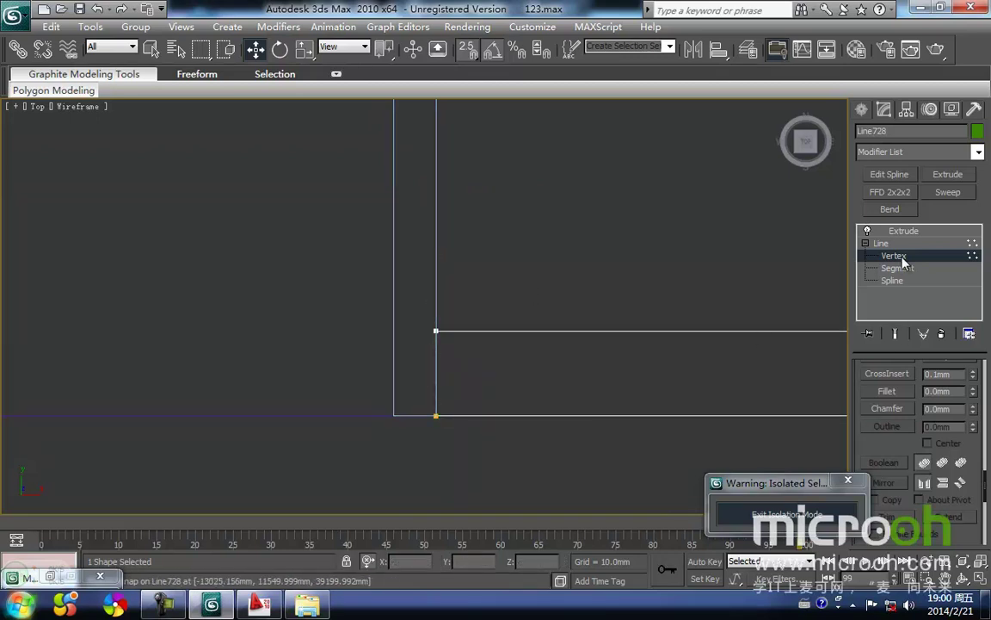
left_click(882, 244)
left_click(903, 231)
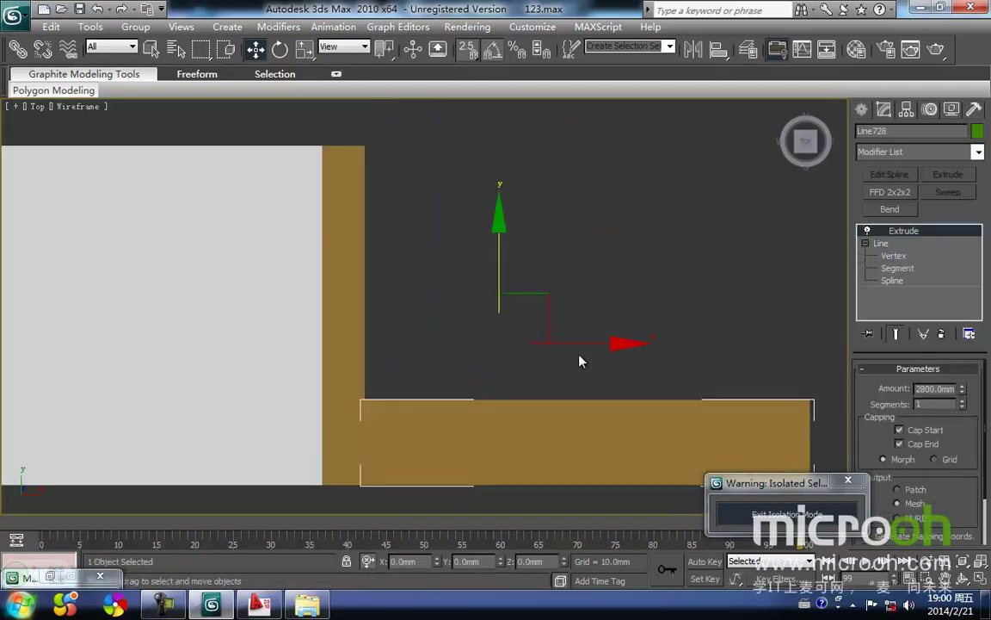
- Exit isolation, add the beam beside the wall behind the canopy to the selection, and isolate the two objects
left_click(779, 520)
scroll(465, 346, "down", 3)
mouse_move(548, 342)
middle_mouse_down()
mouse_move(466, 347)
mouse_move(535, 415)
mouse_move(701, 364)
middle_mouse_up()
key("F3")
key("F3")
scroll(440, 377, "down", 8)
key("z")
middle_click_drag(500, 327, 388, 384)
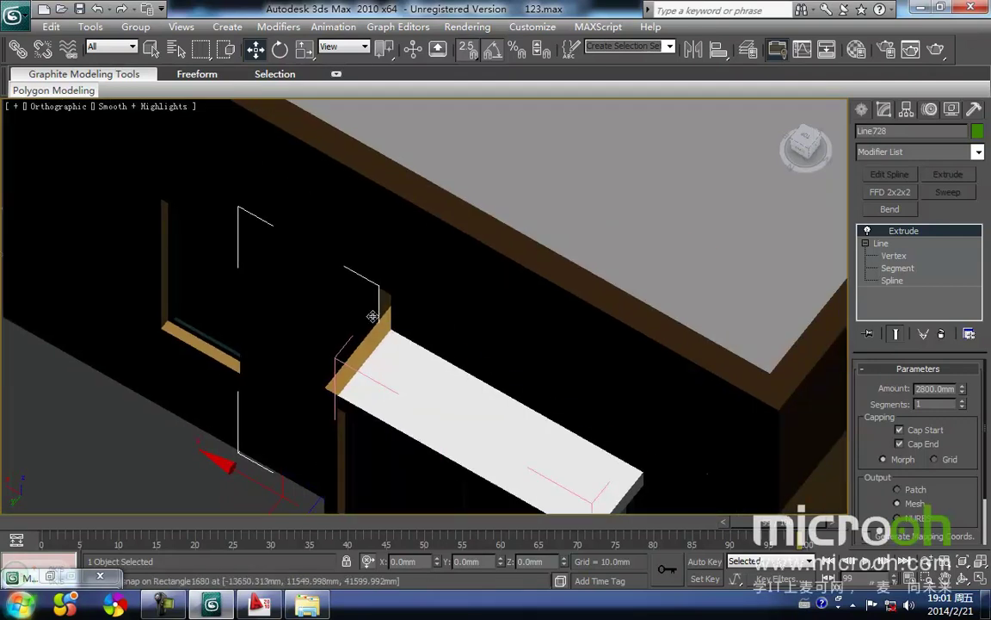
left_click(452, 346, "ctrl")
key("alt+q")
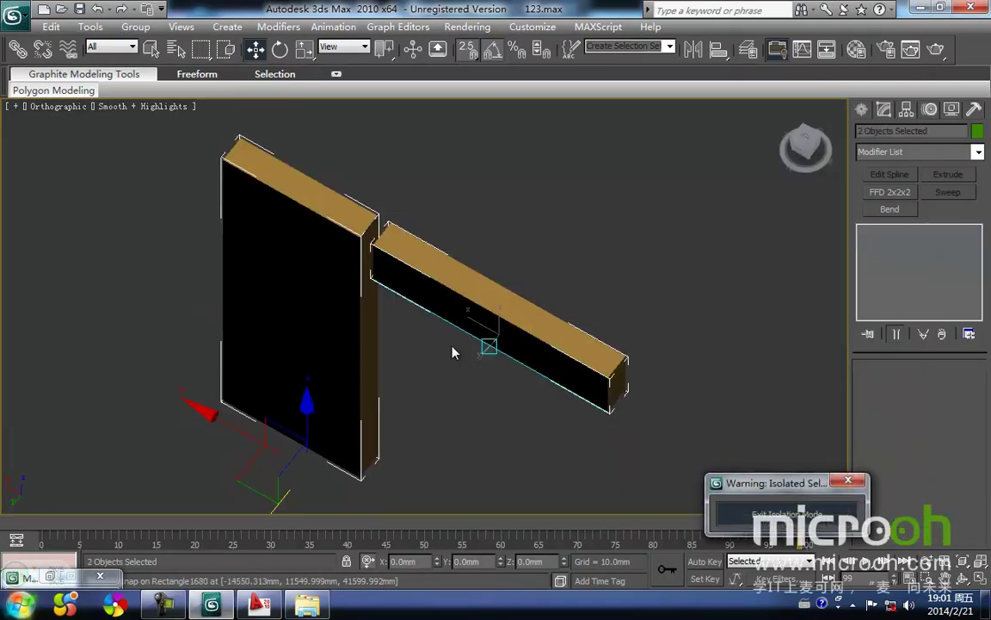
- Add an Edit Spline modifier above the beam's base rectangle, beneath its Extrude
key("t")
key("z")
key("F3")
left_click(396, 356)
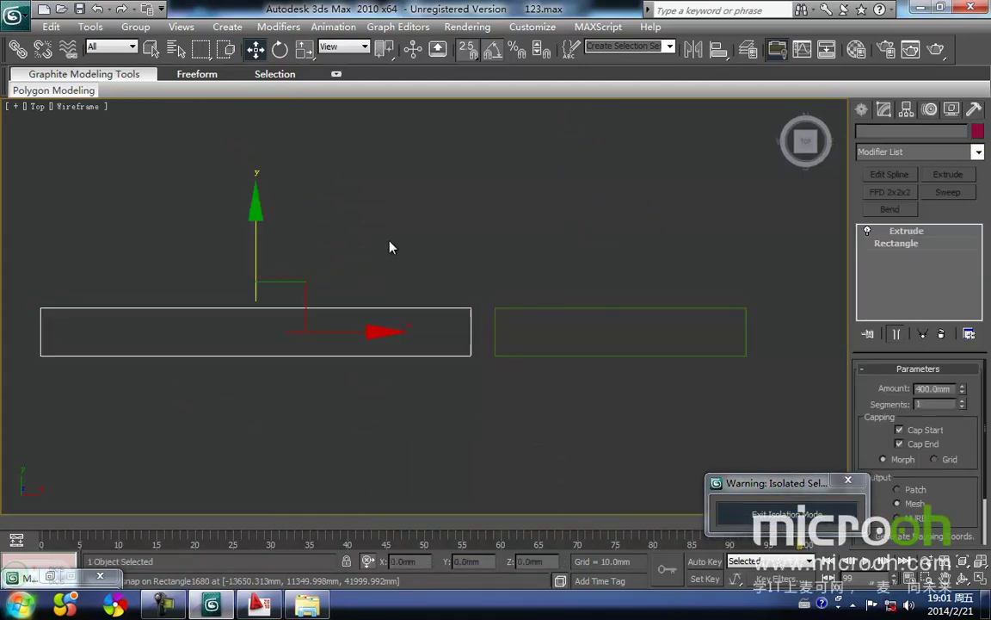
left_click(897, 242)
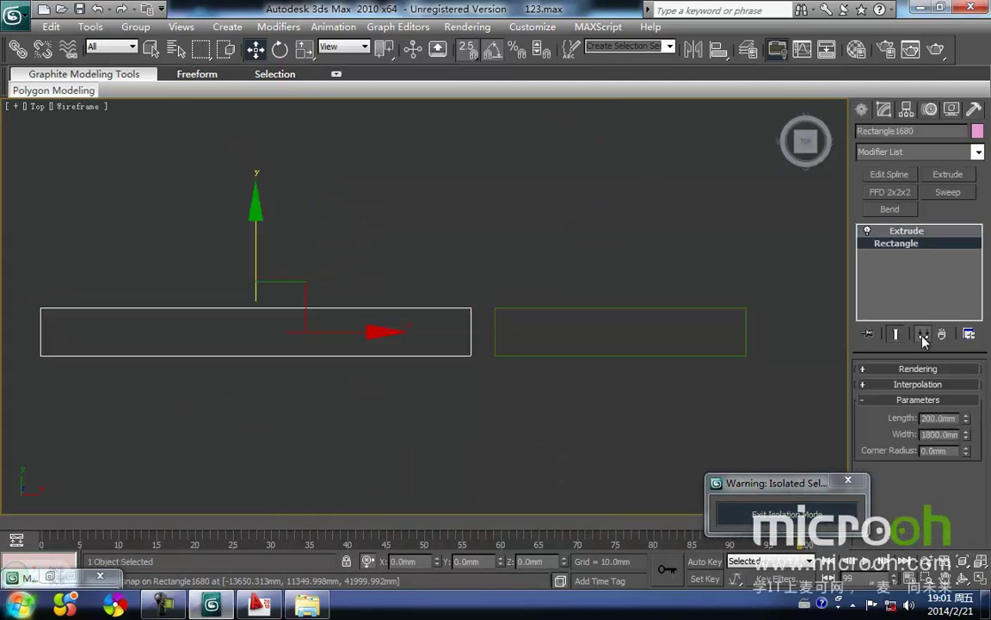
left_click(612, 237)
left_click(466, 356)
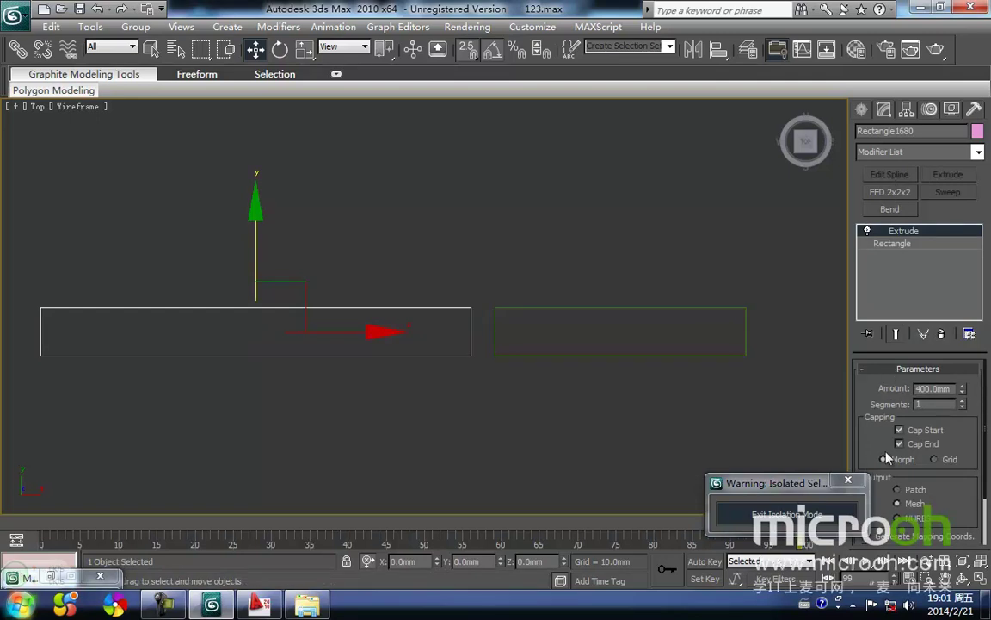
middle_click_drag(520, 285, 514, 304)
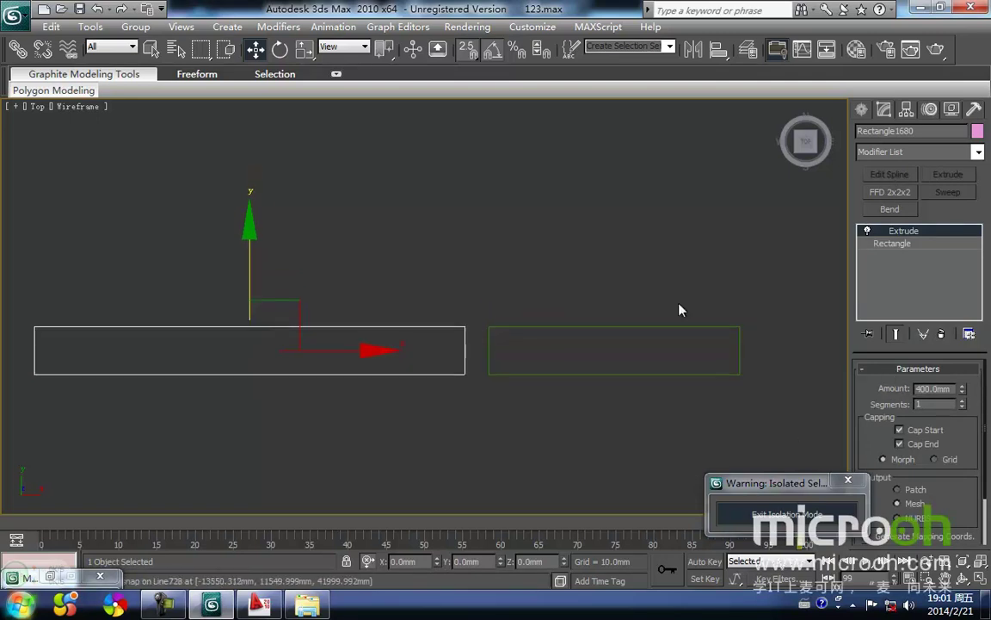
left_click(894, 243)
left_click(891, 174)
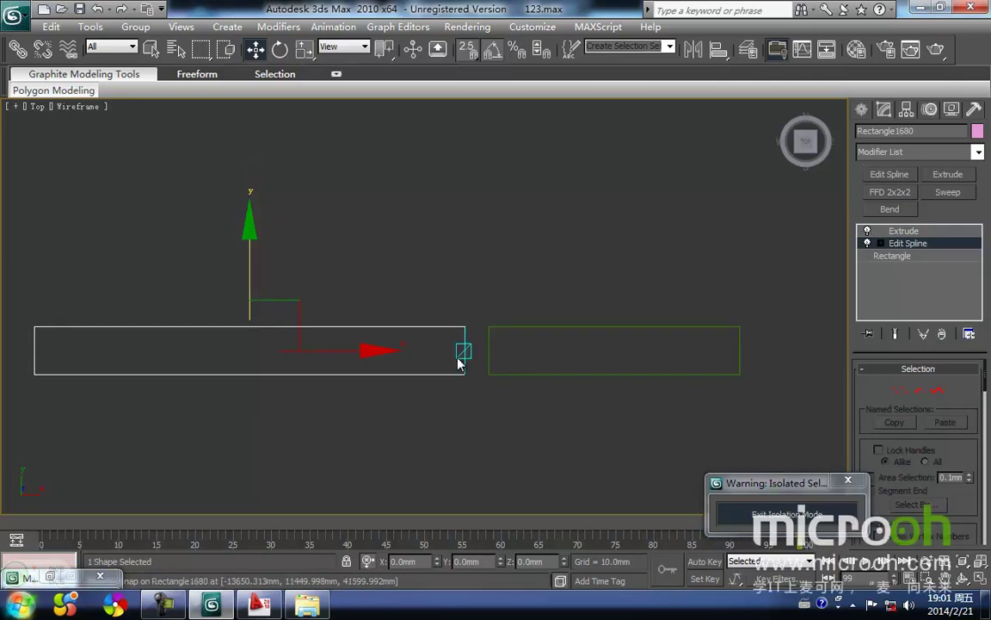
- Stretch the beam's two end vertices across the gap to meet the wall, and exit isolation
left_click(899, 391)
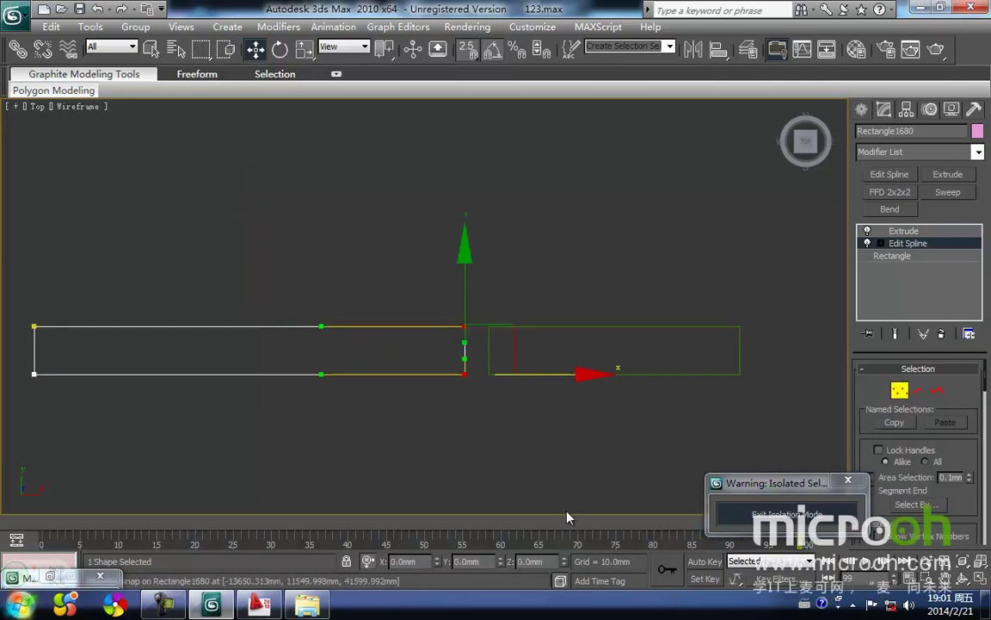
left_click_drag(464, 376, 484, 381)
left_click(899, 389)
left_click(900, 392)
left_click(640, 444)
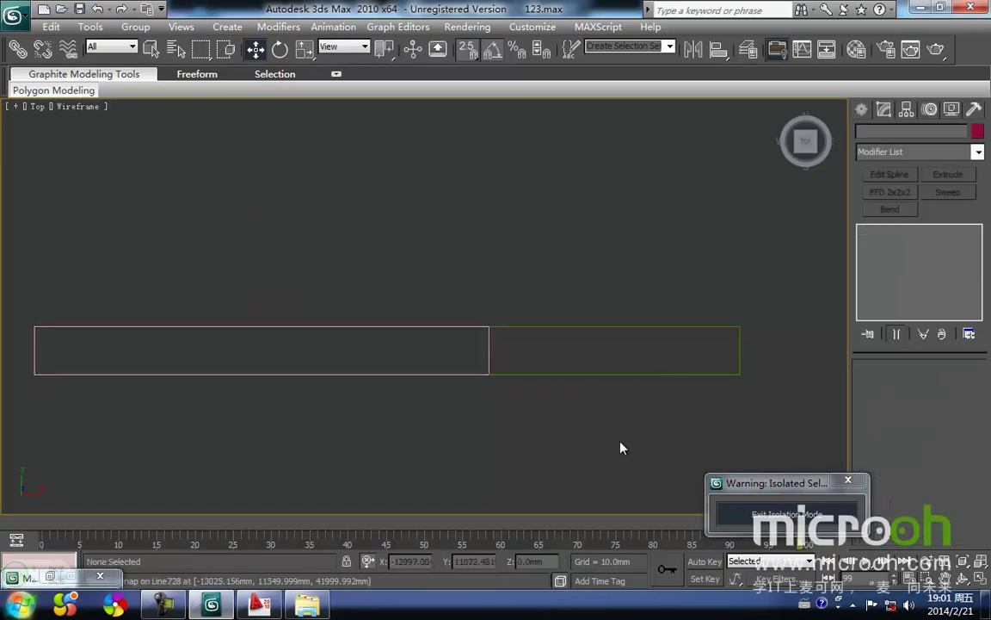
left_click(746, 509)
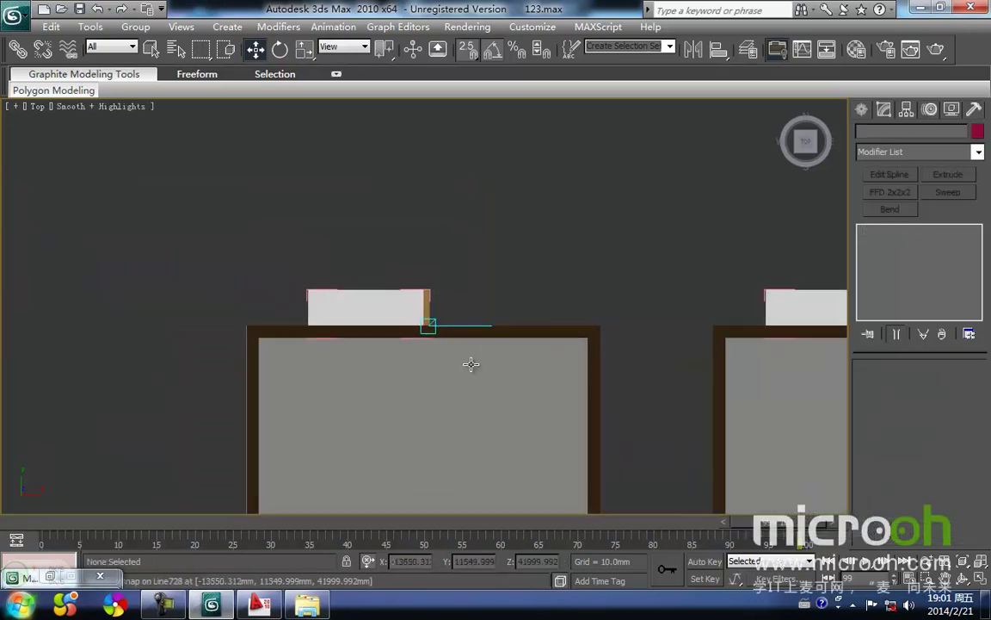
- Examine the building's window bays, canopies and recessed niche from several angles
middle_click_drag(472, 368, 787, 317, "alt")
middle_click_drag(598, 168, 482, 379)
scroll(512, 434, "up", 5)
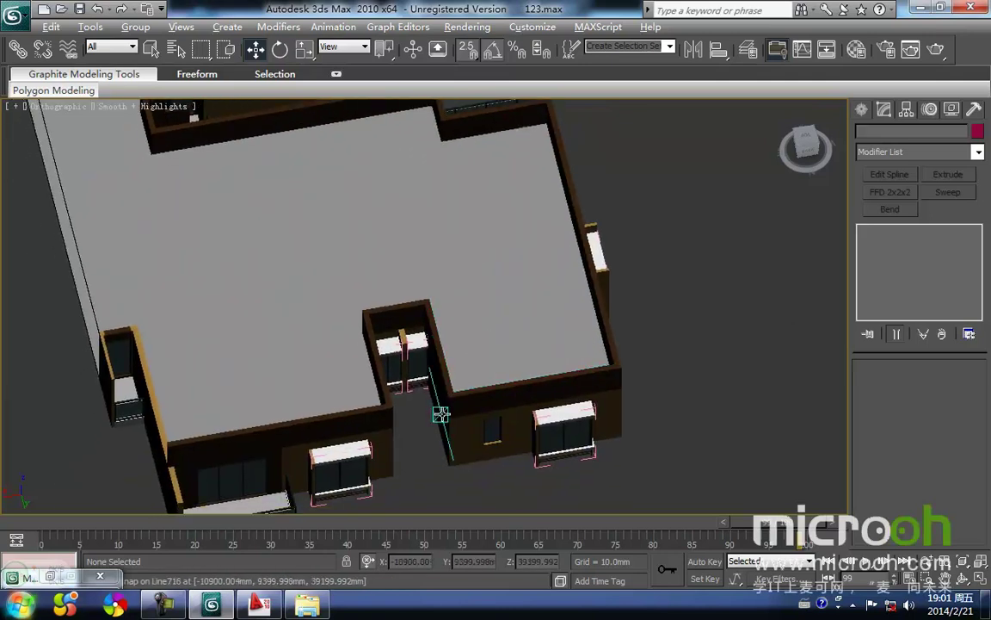
middle_click_drag(435, 413, 460, 390, "alt")
middle_click_drag(597, 221, 424, 430)
scroll(444, 371, "up", 4)
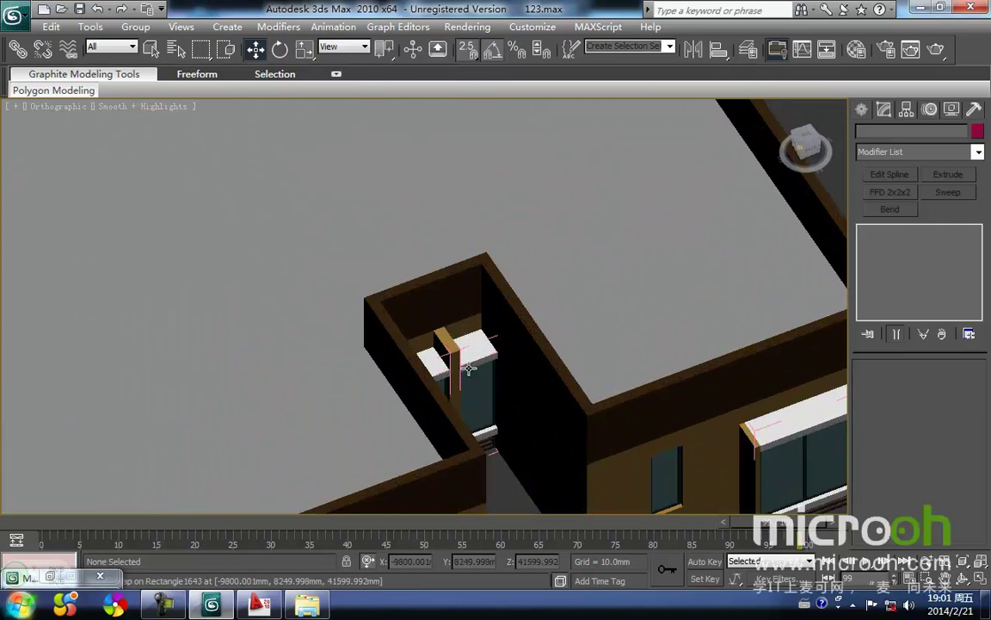
scroll(449, 370, "down", 4)
middle_click_drag(564, 362, 511, 383, "alt")
middle_click_drag(375, 290, 638, 432)
middle_click_drag(445, 284, 891, 475)
middle_click_drag(743, 473, 547, 511, "alt")
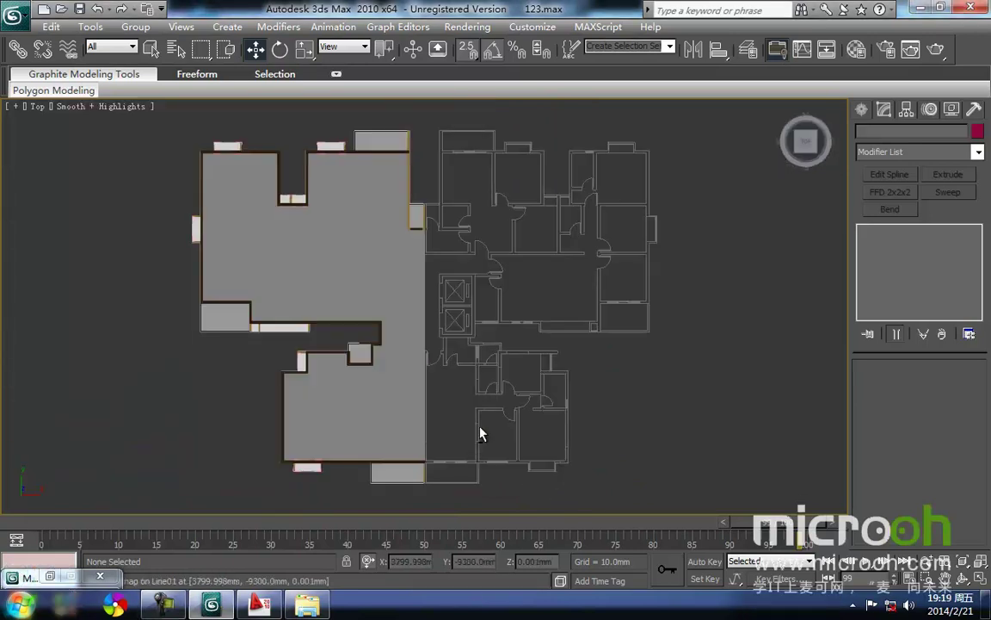
- Examine the facade and the corner balcony with its glass railing and side wall up close
middle_click_drag(480, 429, 574, 346, "alt")
middle_click_drag(333, 178, 380, 457)
scroll(379, 458, "up", 2)
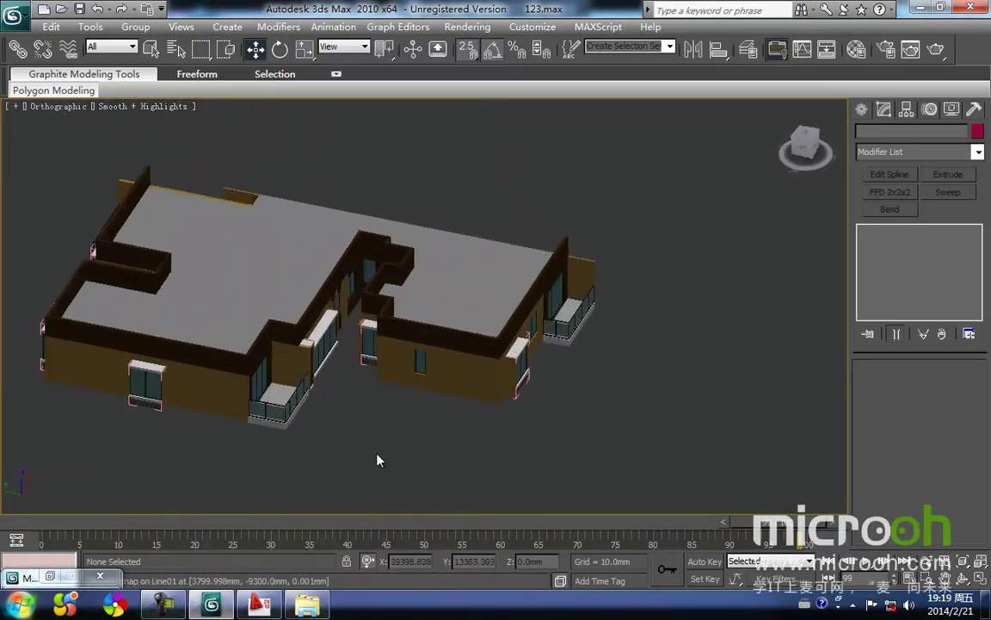
scroll(382, 461, "up", 3)
scroll(353, 411, "down", 6)
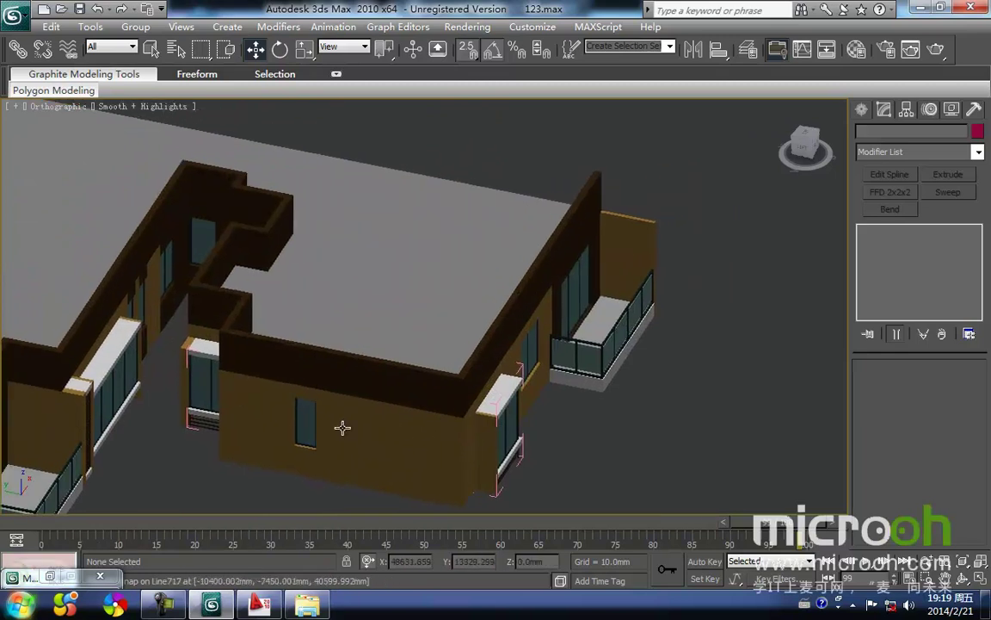
scroll(395, 358, "up", 6)
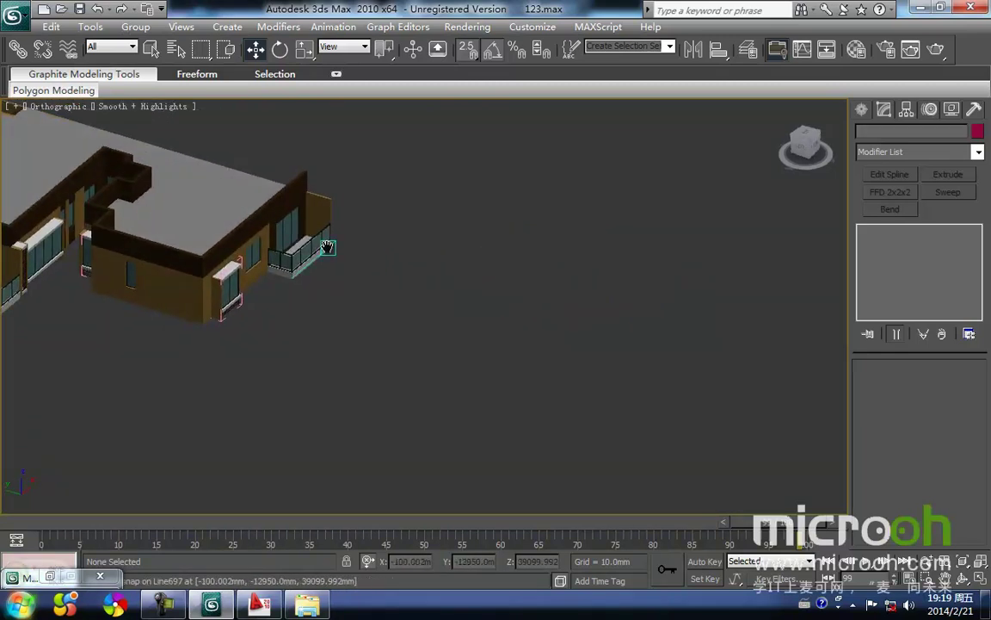
middle_click_drag(395, 357, 467, 360)
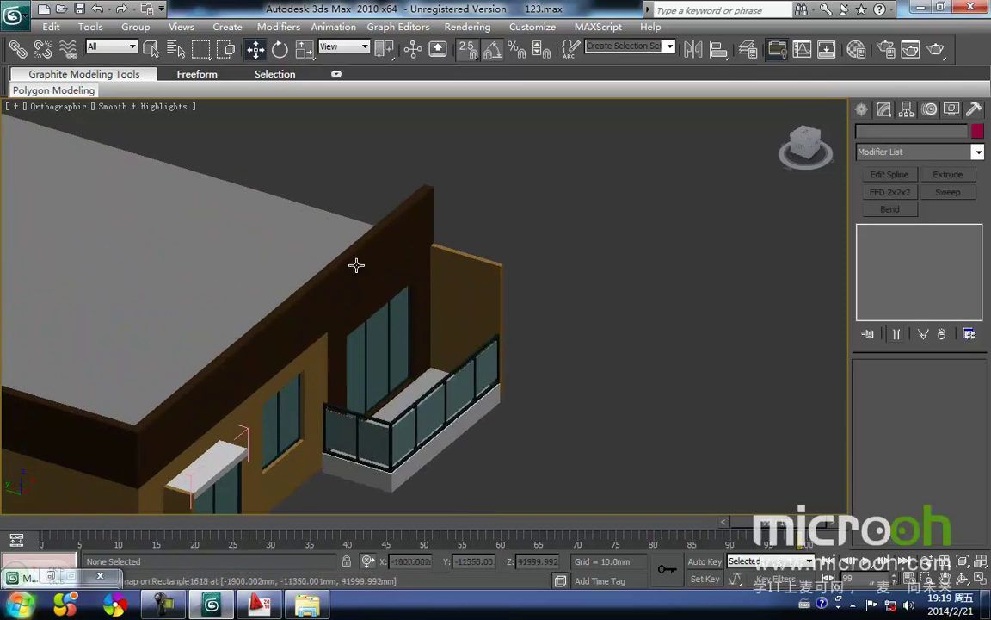
middle_click_drag(431, 316, 429, 308)
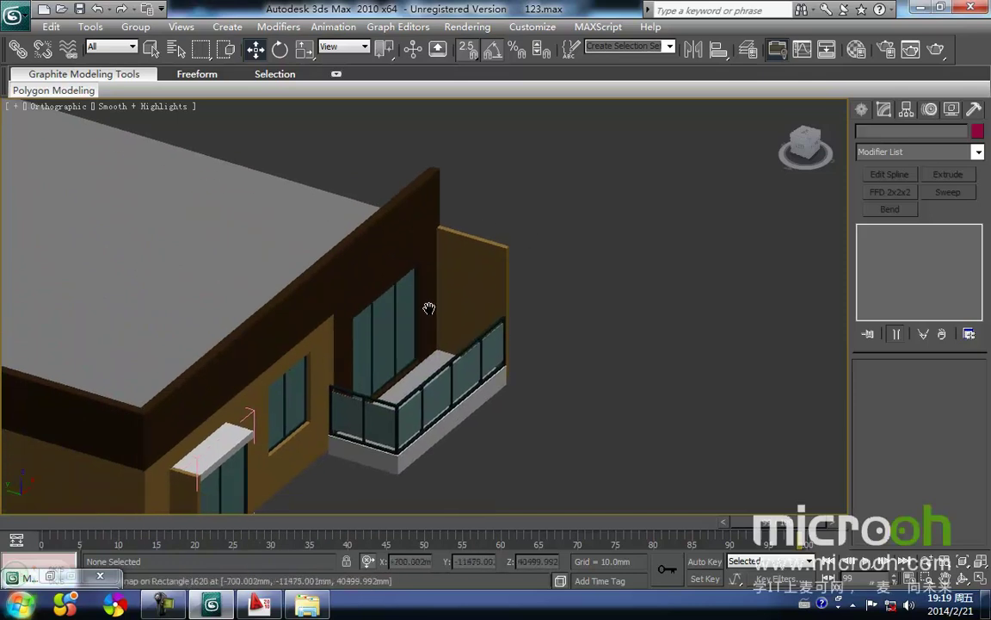
middle_click_drag(433, 249, 449, 239)
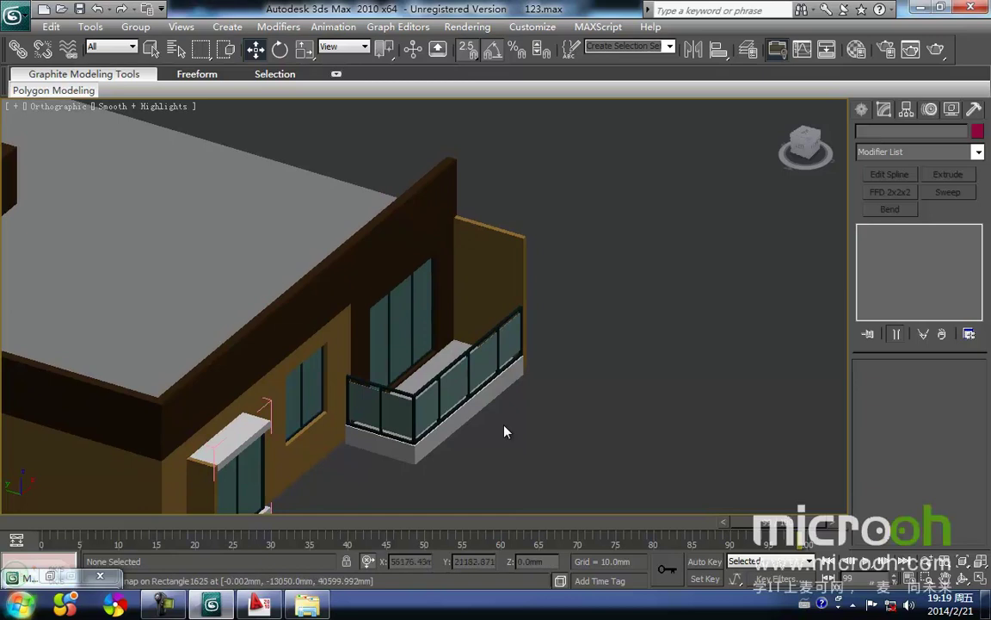
- Copy the corner balcony's floor slab and white edge band upward and snap the copies to the wall's top as a canopy
scroll(451, 363, "up", 3)
middle_click_drag(444, 450, 472, 389)
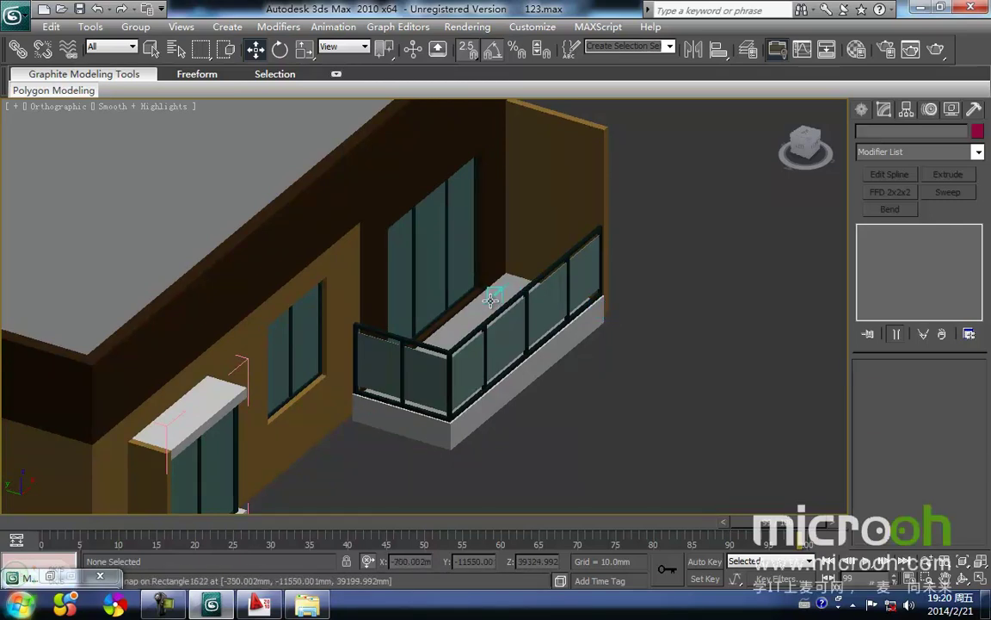
left_click(487, 300)
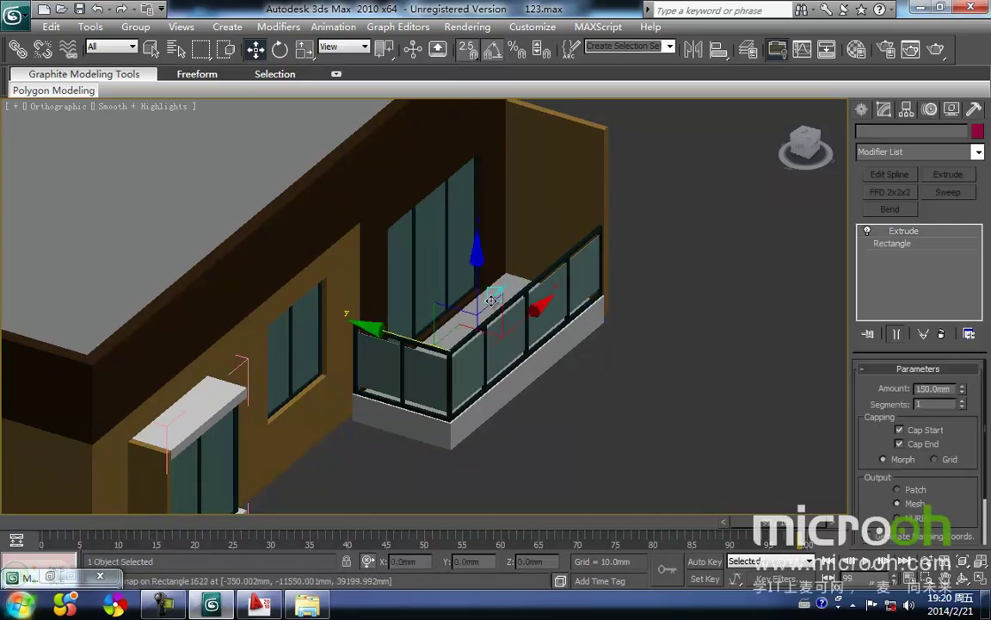
left_click(454, 437, "ctrl")
middle_click_drag(461, 403, 452, 413)
key("f")
key("z")
middle_click_drag(432, 348, 422, 379)
scroll(412, 430, "down", 6)
key("F3")
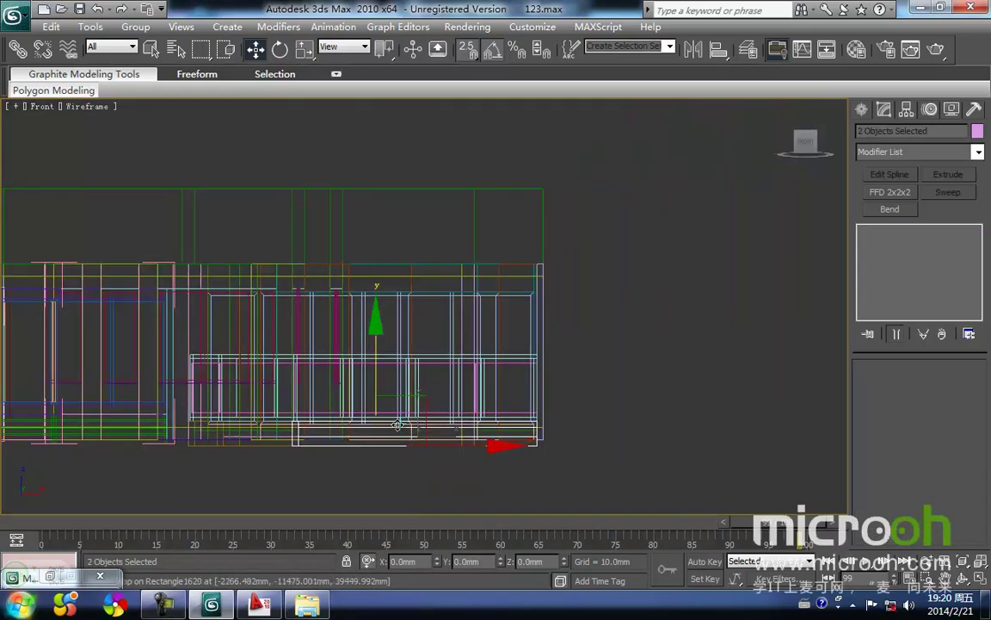
left_click_drag(374, 371, 376, 234, "shift")
key("Return")
left_click_drag(537, 282, 539, 260)
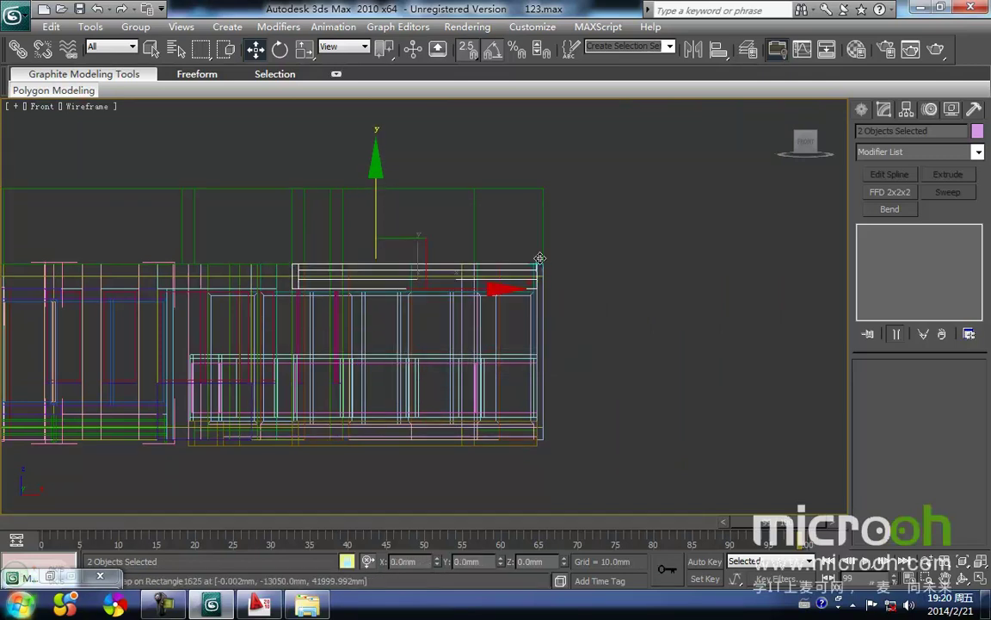
- Check the new canopy above the corner balcony in the shaded view, and unlock and clear the selection
middle_click_drag(503, 278, 500, 232)
key("F3")
scroll(437, 346, "down", 3)
middle_click_drag(437, 345, 494, 440, "alt")
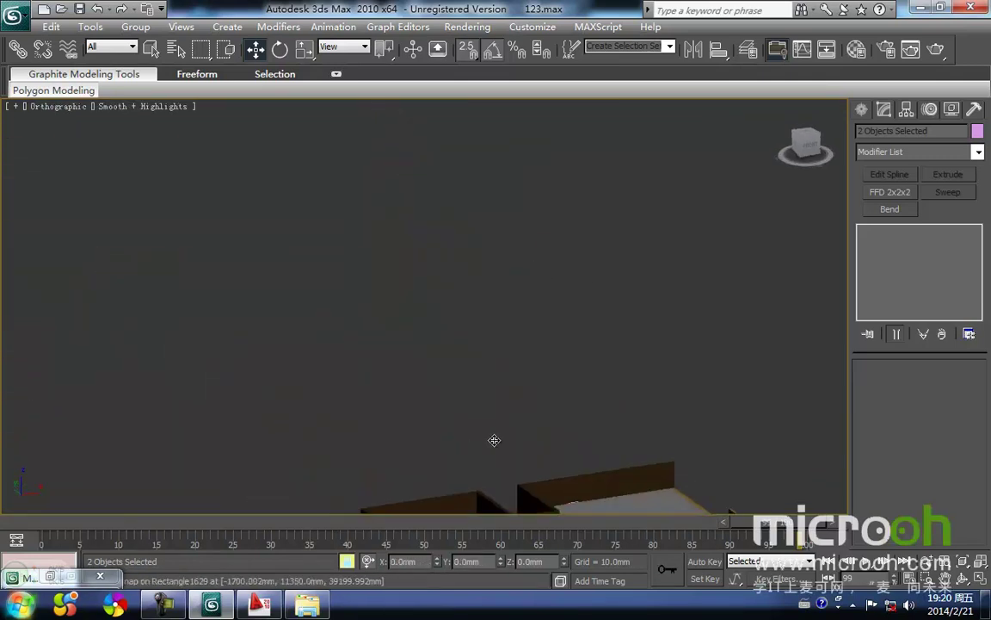
key("z")
scroll(526, 387, "down", 3)
middle_click_drag(494, 339, 467, 309)
scroll(468, 309, "down", 3)
key("space")
left_click(412, 433)
- Copy the floor slab and white edge band of the balcony beside the louvered panel upward in the front view
middle_click_drag(259, 339, 666, 327)
middle_click_drag(176, 320, 367, 392)
scroll(331, 389, "up", 2)
scroll(331, 389, "up", 2)
left_click(301, 413)
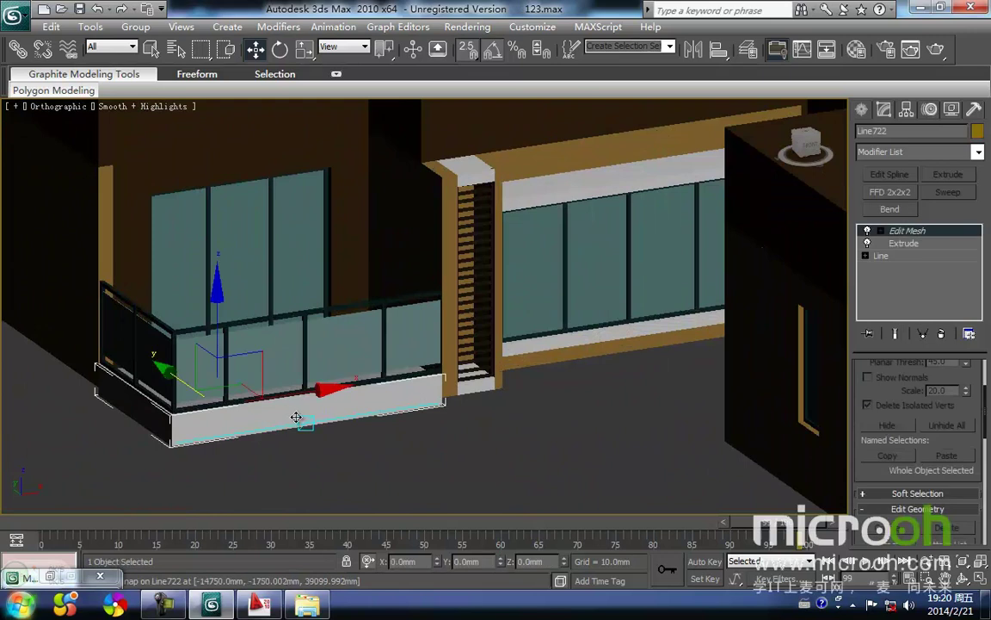
scroll(327, 411, "down", 3)
key("t")
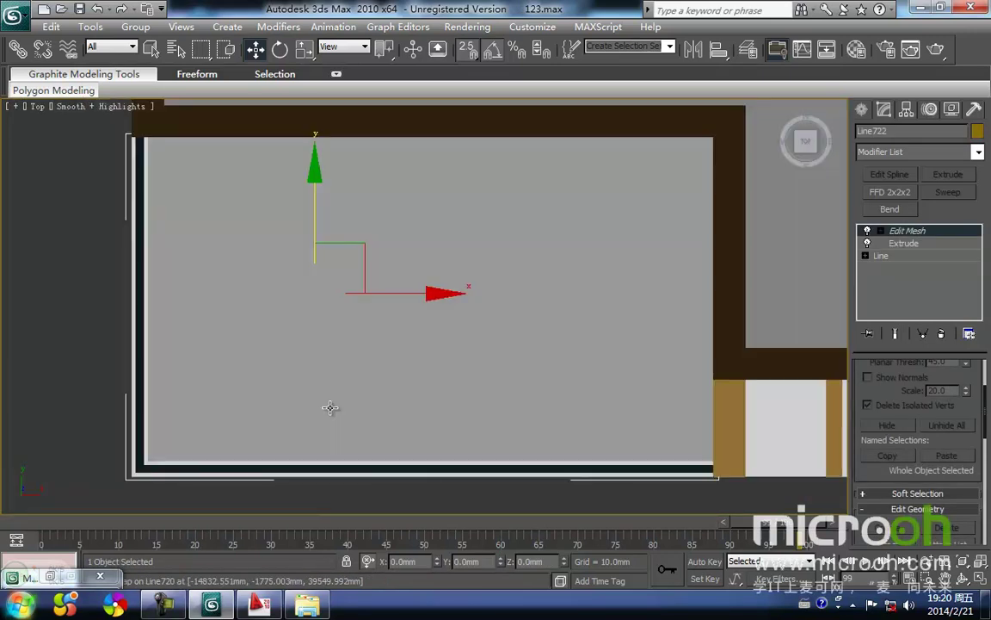
scroll(344, 400, "down", 1)
scroll(369, 336, "down", 5)
key("f")
scroll(333, 354, "down", 3)
scroll(327, 377, "down", 2)
left_click_drag(353, 355, 353, 226)
key("Return")
key("F3")
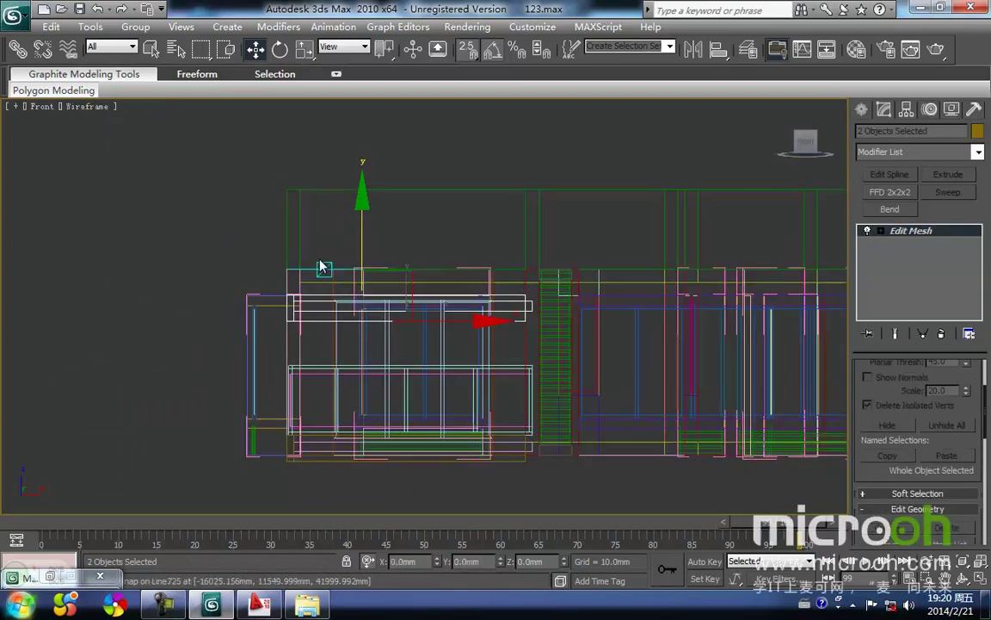
- Lock the copied slab and edge band, snap them up to the wall's top edge, and clear the selection
middle_click_drag(313, 279, 330, 300)
key("space")
left_click_drag(301, 317, 303, 290)
middle_click_drag(341, 303, 299, 301)
key("t")
key("z")
scroll(301, 303, "down", 3)
key("F3")
scroll(327, 348, "down", 4)
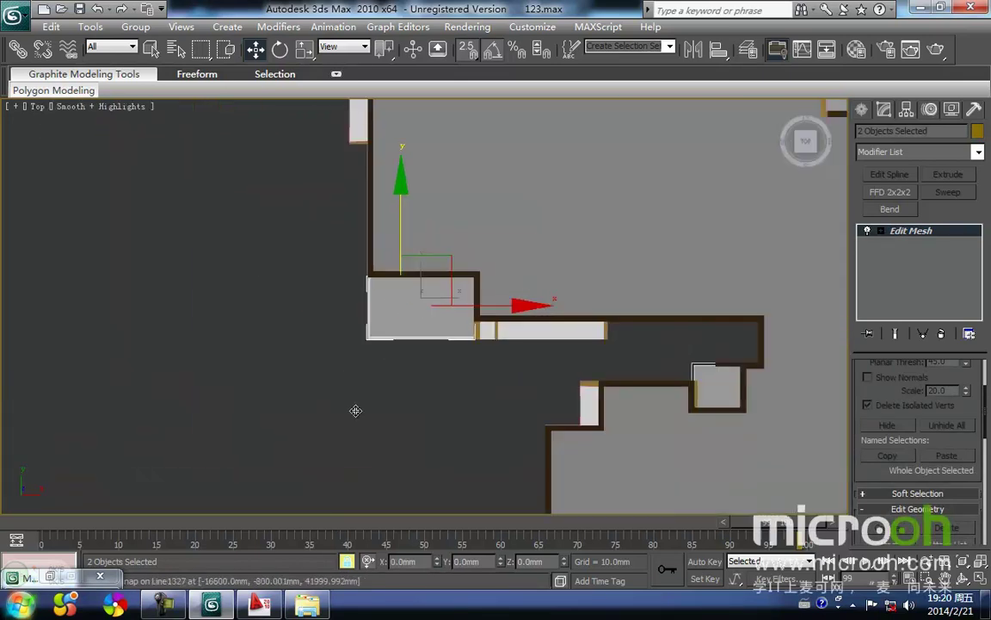
left_click(406, 431)
- Copy the small recessed balcony's floor slab and L-shaped edge band up to the wall's top edge
middle_click_drag(449, 382, 354, 368)
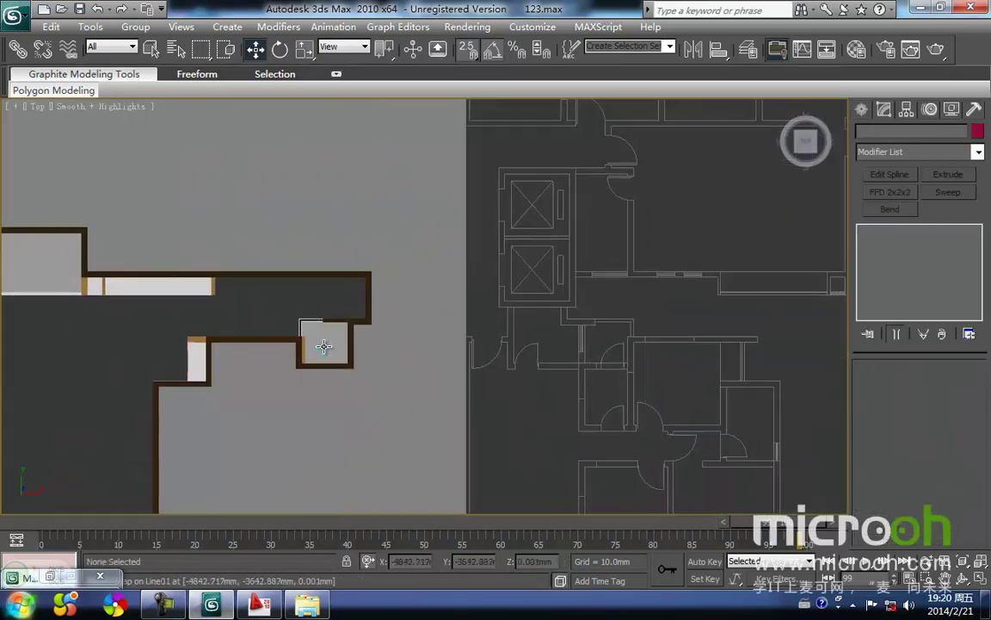
left_click(323, 345)
scroll(301, 411, "down", 4)
middle_click_drag(301, 412, 489, 417, "alt")
scroll(434, 423, "up", 5)
middle_click_drag(381, 430, 396, 116)
scroll(404, 271, "up", 6)
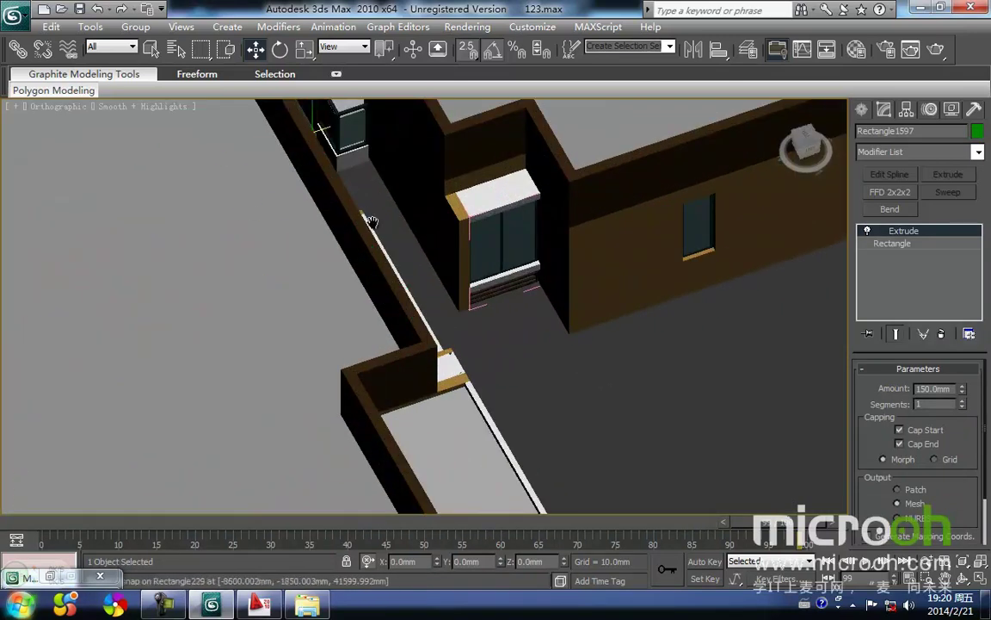
middle_click_drag(366, 213, 422, 324)
left_click(388, 285, "ctrl")
middle_click_drag(403, 284, 376, 383)
key("f")
key("z")
middle_click_drag(349, 297, 321, 449)
key("F3")
scroll(332, 363, "down", 4)
scroll(327, 435, "down", 1)
left_click_drag(343, 380, 350, 200)
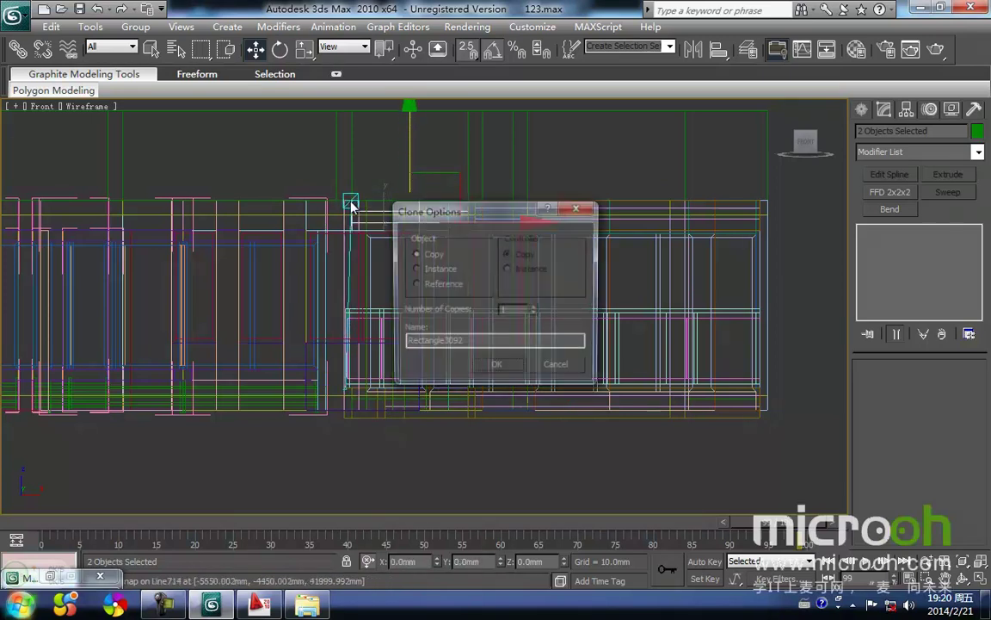
key("Return")
- Copy the rear balcony's floor slab and white edge band up to the wall's top edge in the back view
mouse_move(350, 204)
middle_mouse_down()
mouse_move(305, 286)
mouse_move(249, 266)
mouse_move(201, 213)
middle_mouse_up()
key("t")
scroll(390, 274, "down", 10)
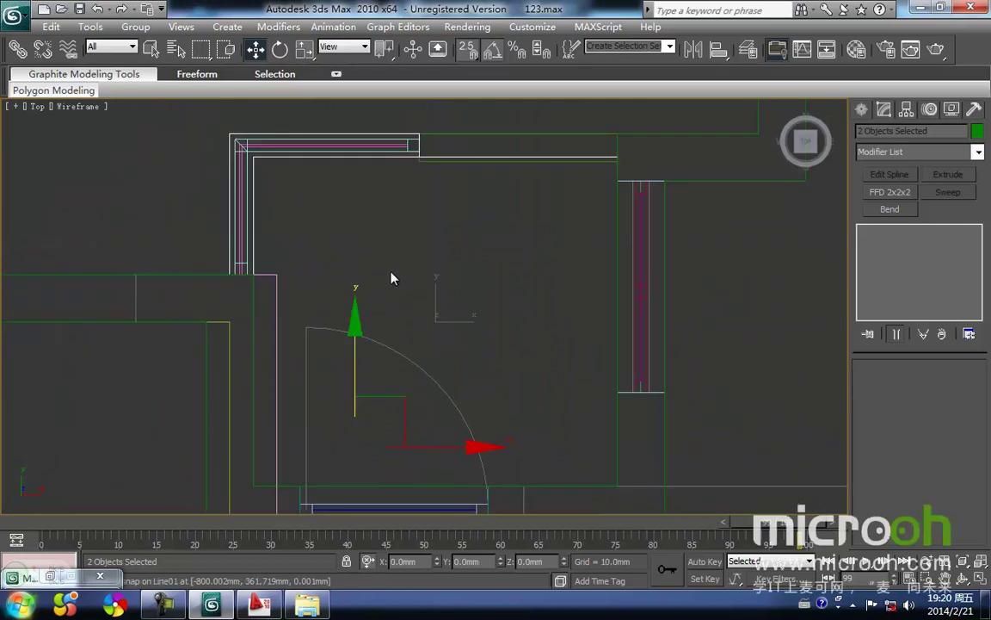
middle_click_drag(492, 361, 442, 394)
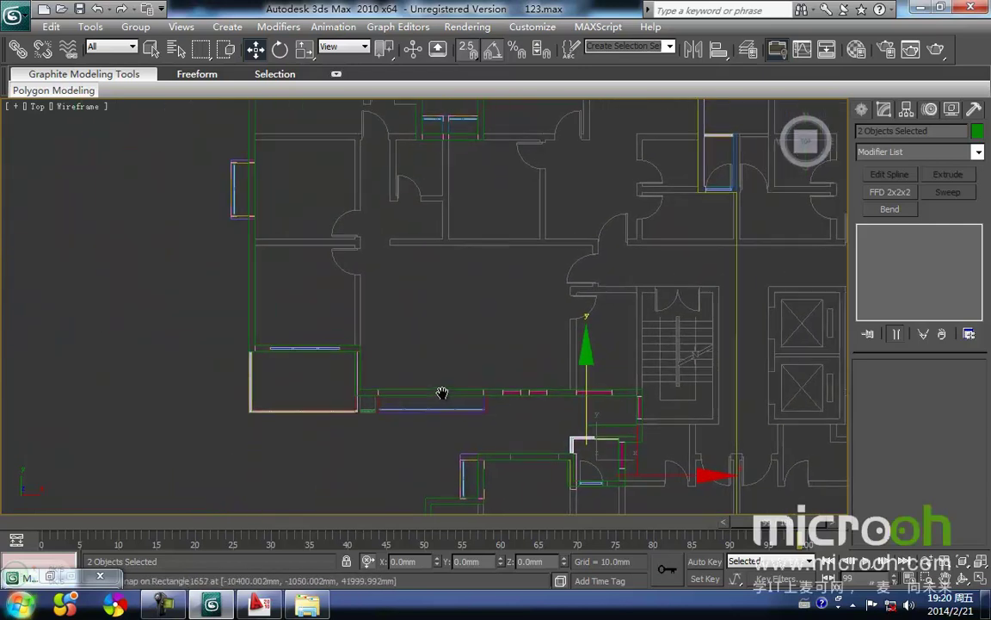
key("F3")
middle_click_drag(487, 310, 434, 374)
scroll(434, 318, "down", 4)
scroll(481, 266, "up", 6)
middle_click_drag(480, 282, 263, 469)
scroll(262, 469, "up", 2)
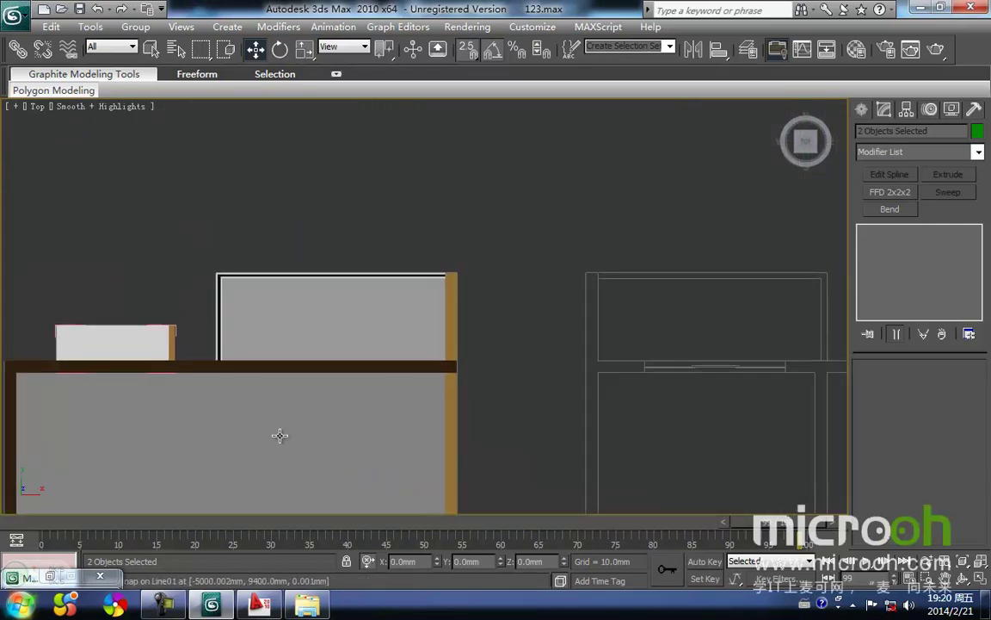
left_click(321, 337)
scroll(258, 319, "up", 3)
middle_click_drag(208, 307, 353, 276)
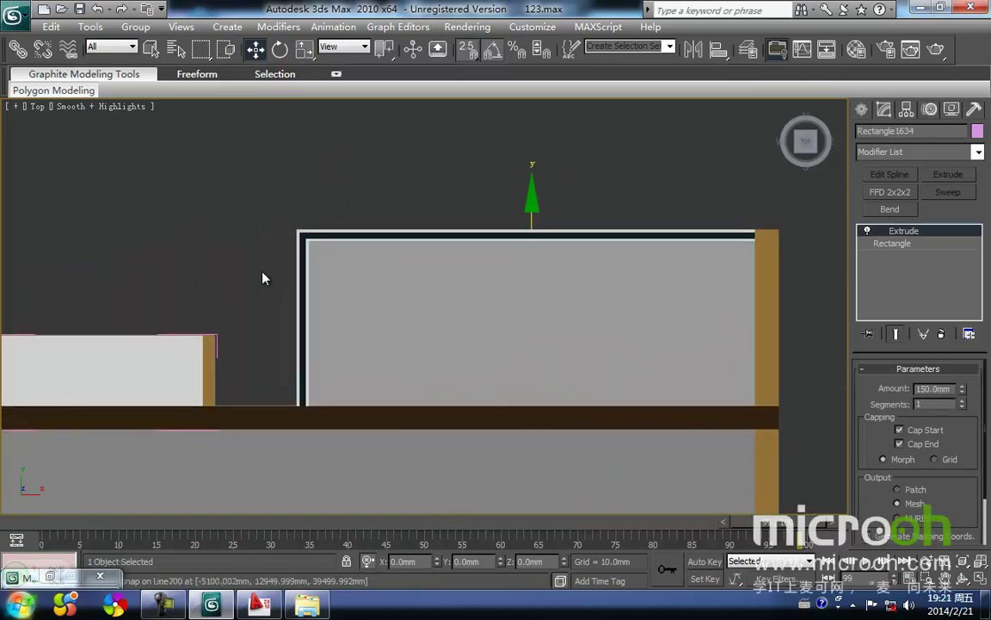
scroll(168, 265, "up", 3)
left_click(168, 273, "ctrl")
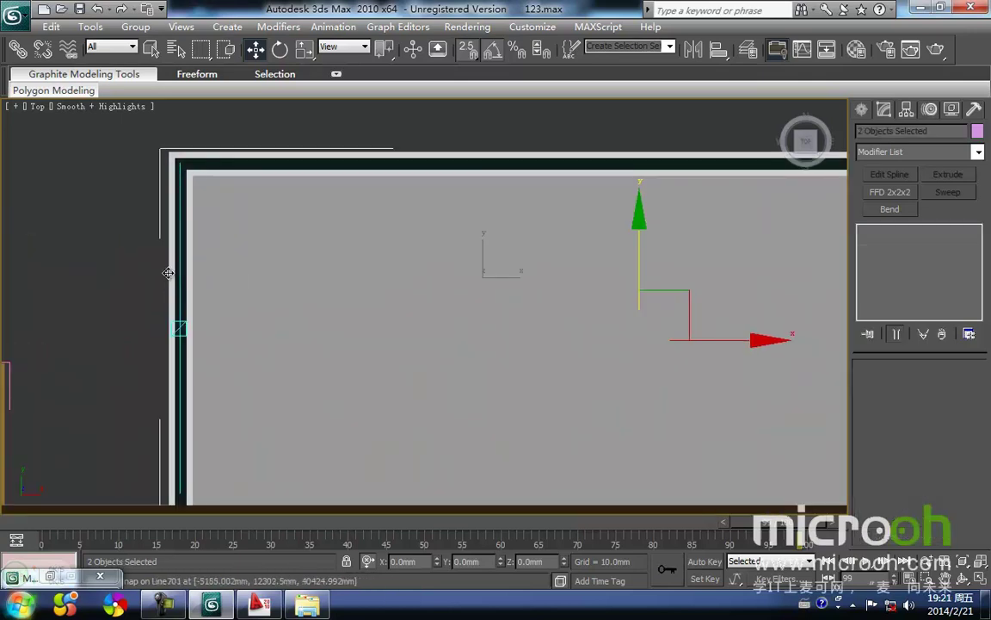
key("k")
key("z")
scroll(222, 259, "down", 5)
middle_click_drag(323, 325, 273, 408)
left_click_drag(373, 299, 295, 260)
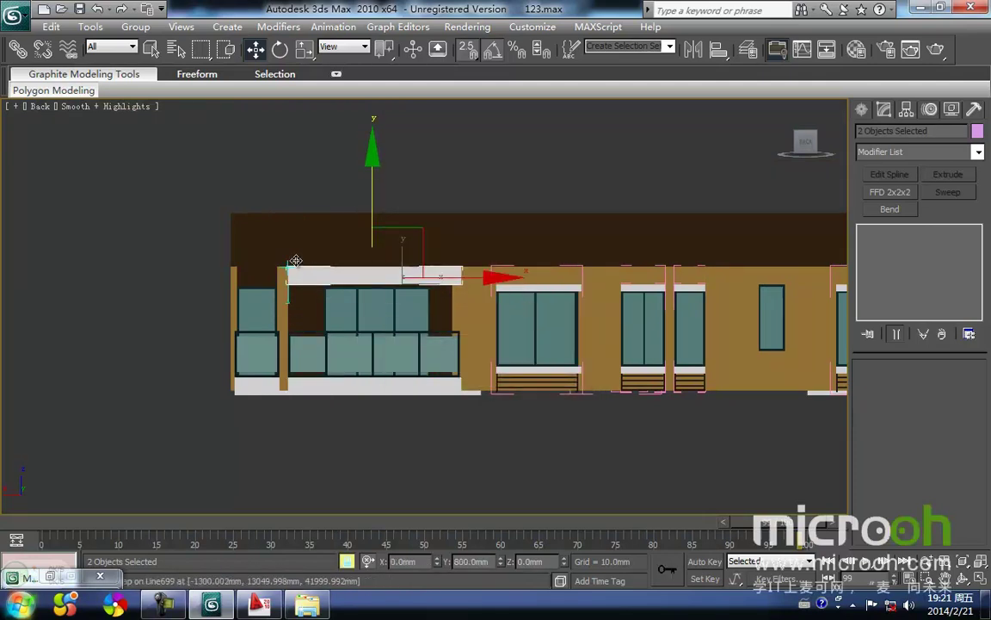
- Copy the narrow balcony's floor slab and front edge band, between the two side walls, up to the wall's top edge
left_click(256, 392)
key("F3")
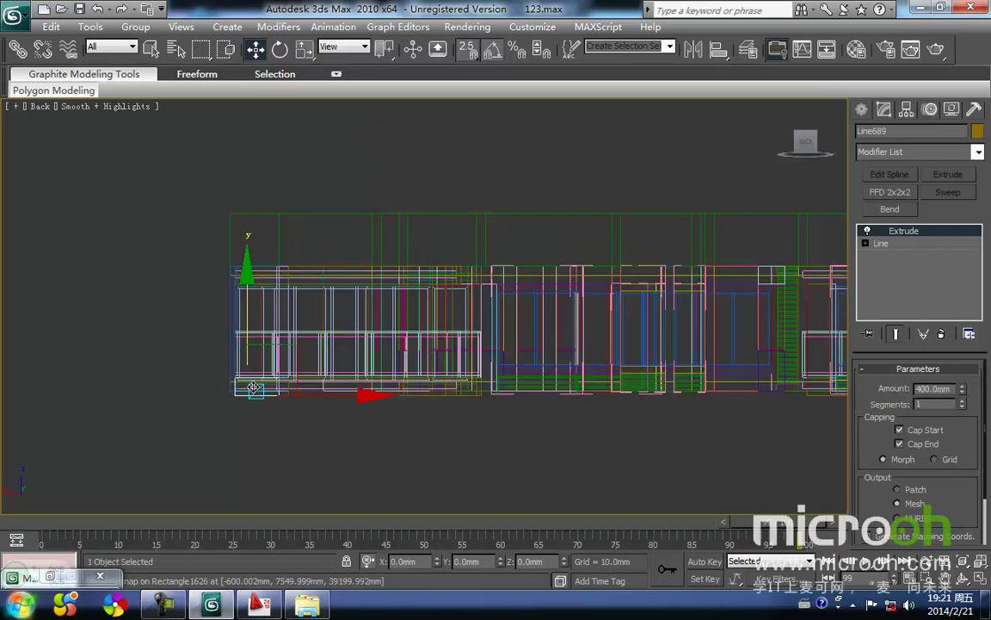
middle_click_drag(296, 495, 390, 312)
scroll(390, 312, "up", 5)
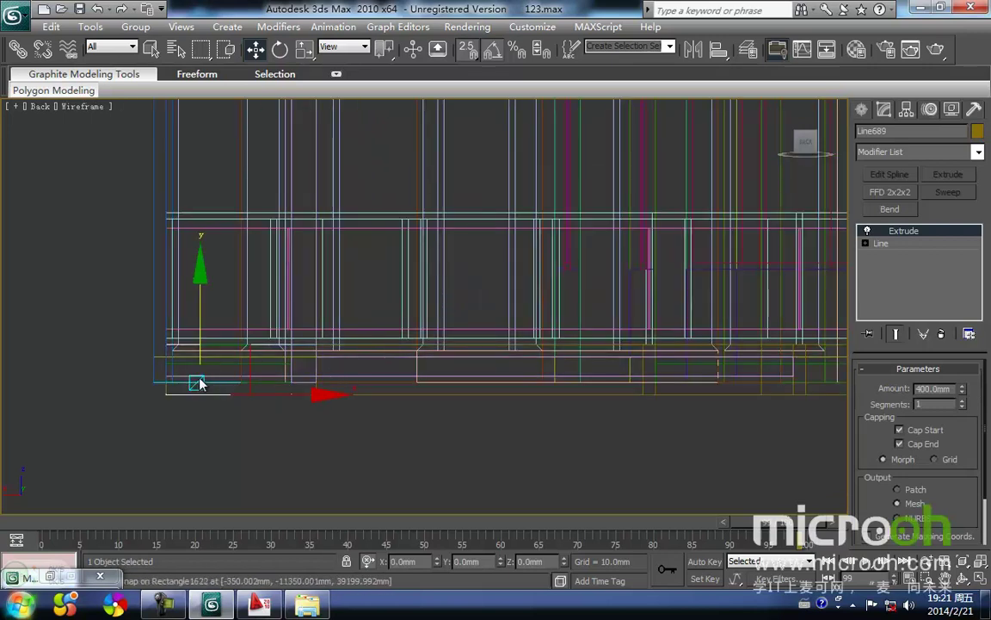
key("t")
key("F3")
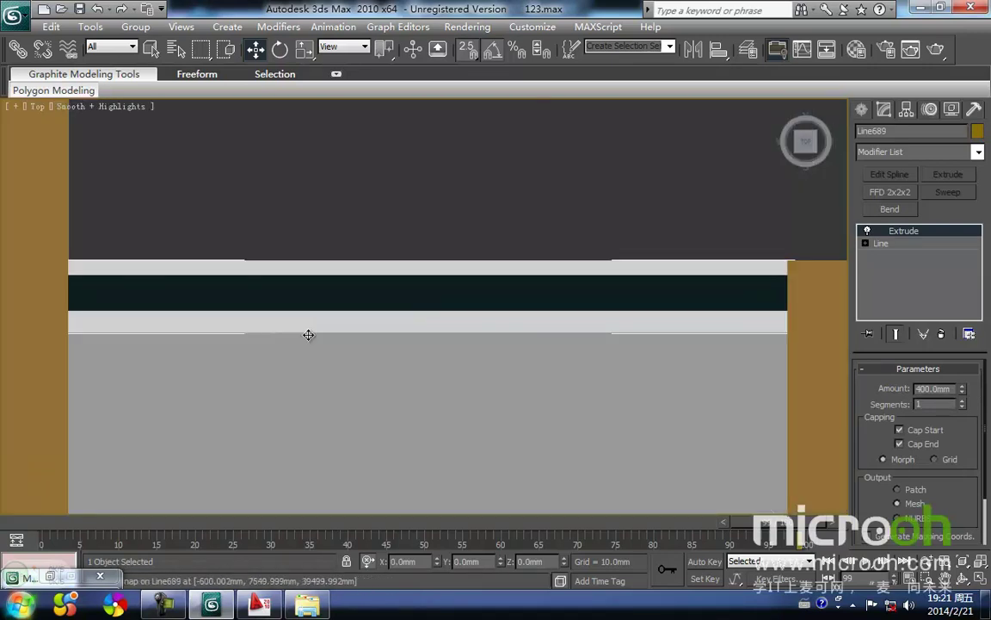
scroll(309, 326, "down", 3)
left_click(333, 427, "ctrl")
scroll(332, 427, "down", 3)
key("b")
scroll(349, 365, "down", 2)
key("F3")
middle_click_drag(321, 450, 291, 448)
scroll(291, 460, "down", 5)
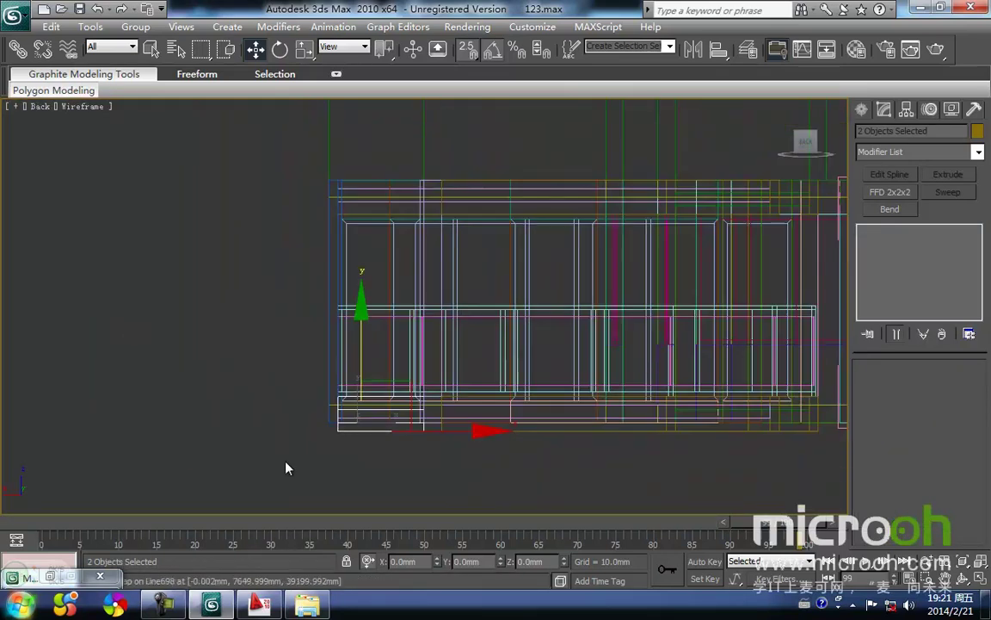
left_click_drag(329, 395, 330, 183, "shift")
key("Return")
- Clear the selection and examine the balcony canopies around the whole floor from several angles
key("F3")
scroll(370, 310, "down", 4)
middle_click_drag(417, 382, 290, 379, "alt")
left_click(342, 395)
scroll(479, 327, "down", 4)
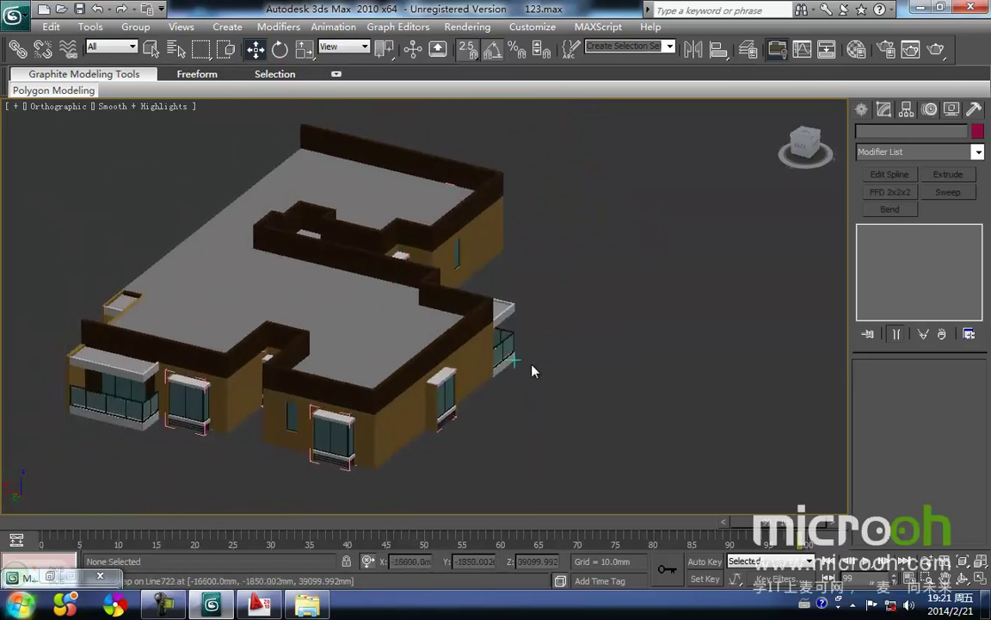
scroll(493, 394, "up", 2)
mouse_move(250, 334)
middle_mouse_down()
mouse_move(453, 354)
mouse_move(424, 364)
mouse_move(476, 312)
mouse_move(471, 301)
middle_mouse_up()
key("t")
key("z")
scroll(438, 372, "down", 3)
middle_click_drag(410, 189, 389, 383)
scroll(389, 383, "up", 4)
scroll(309, 404, "up", 3)
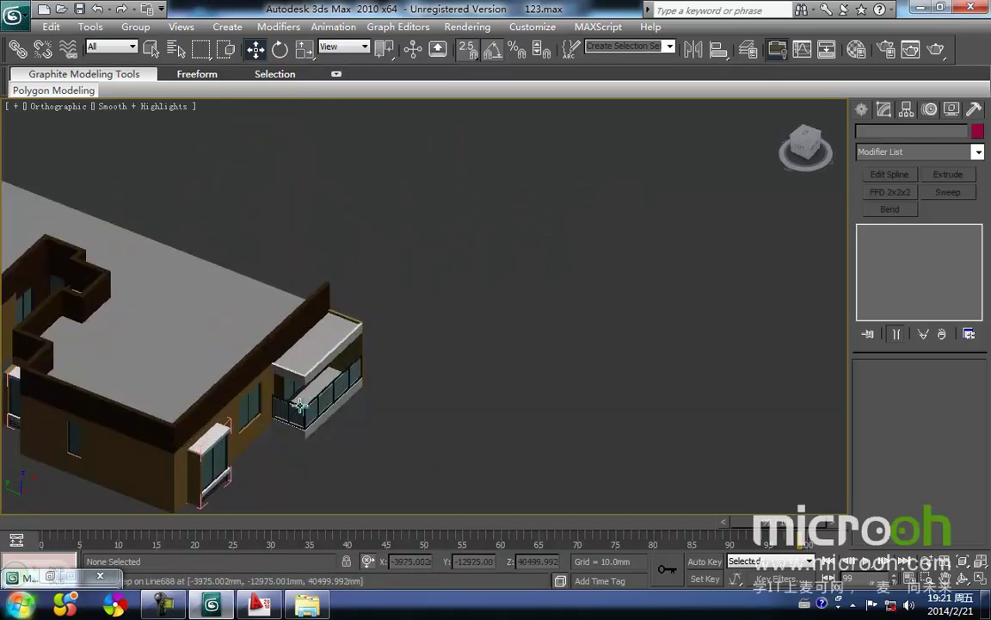
middle_click_drag(318, 428, 455, 364)
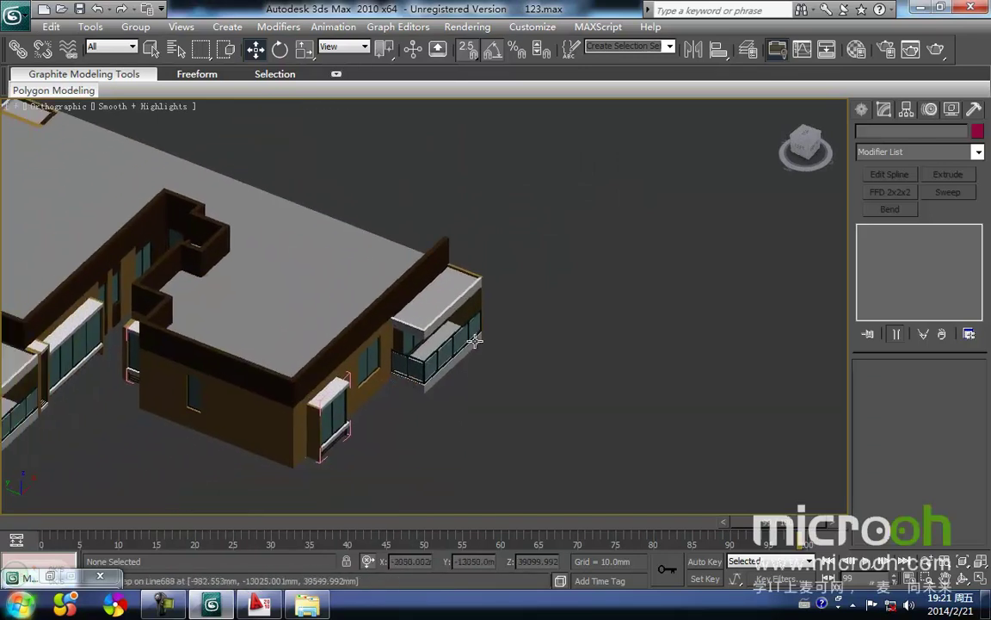
middle_click_drag(87, 336, 415, 319)
scroll(415, 319, "down", 3)
middle_click_drag(372, 368, 194, 483)
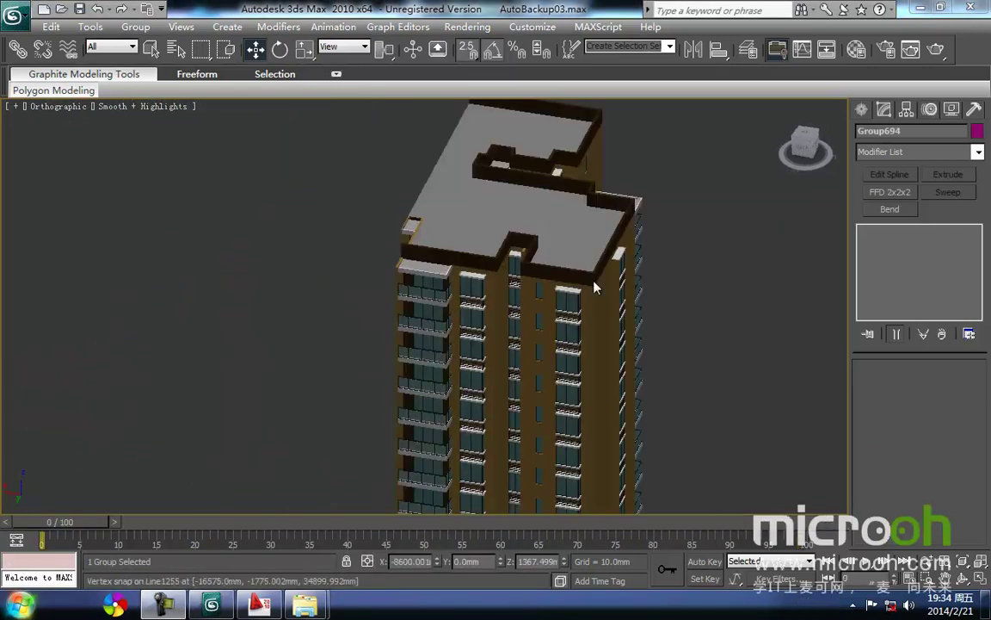
- Select all the floor groups above the tower's lowest floor in the front view and hide them
scroll(593, 286, "up", 5)
middle_click_drag(445, 376, 459, 252)
key("f")
scroll(456, 284, "down", 5)
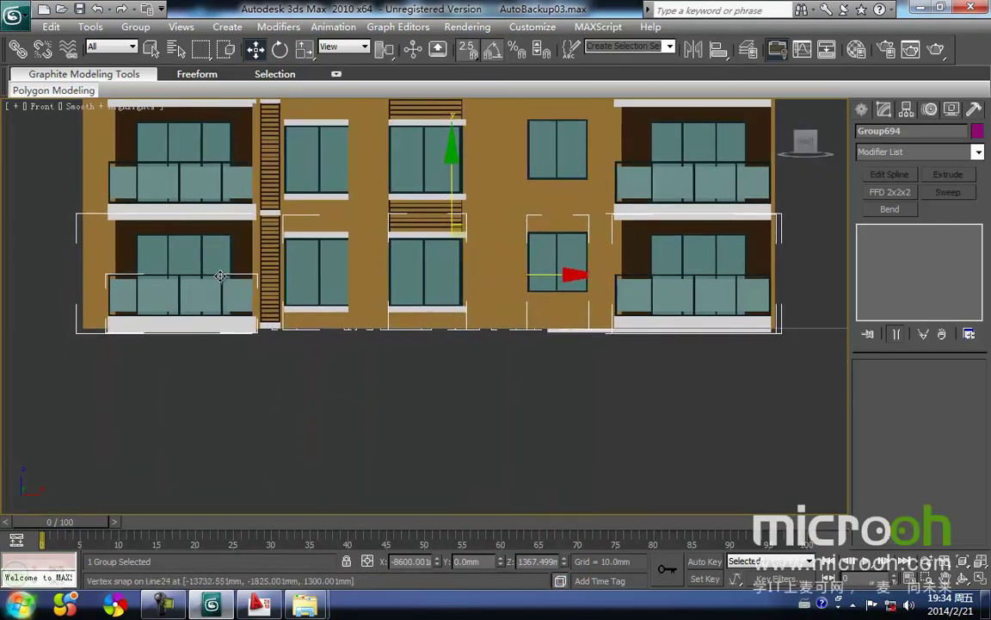
middle_click_drag(728, 327, 668, 398)
left_click_drag(794, 434, 516, 336)
key("t")
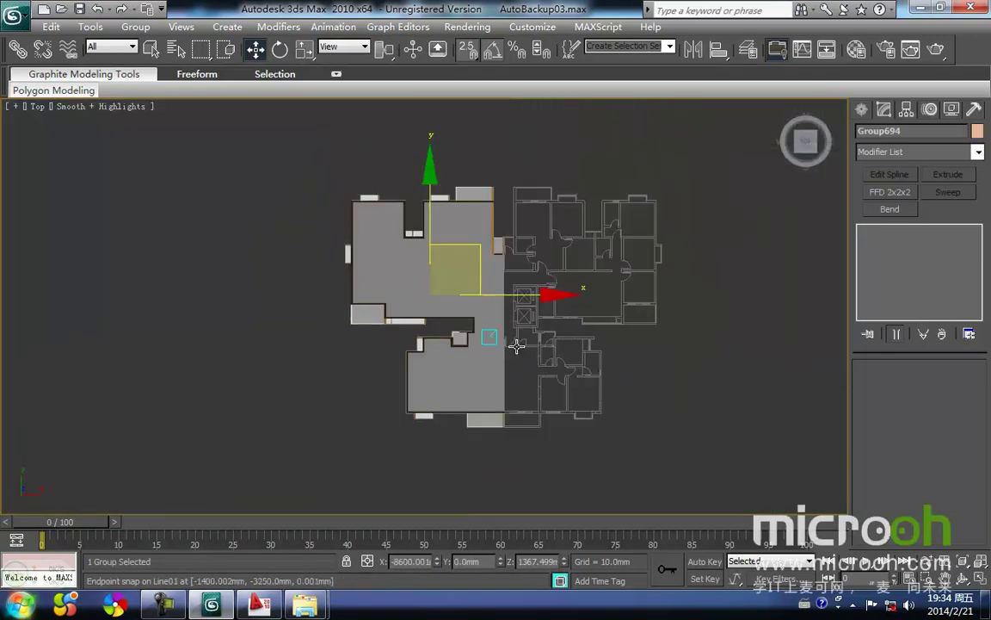
key("f")
scroll(482, 310, "up", 8)
scroll(452, 379, "down", 6)
scroll(453, 334, "down", 5)
left_click_drag(506, 444, 255, 112)
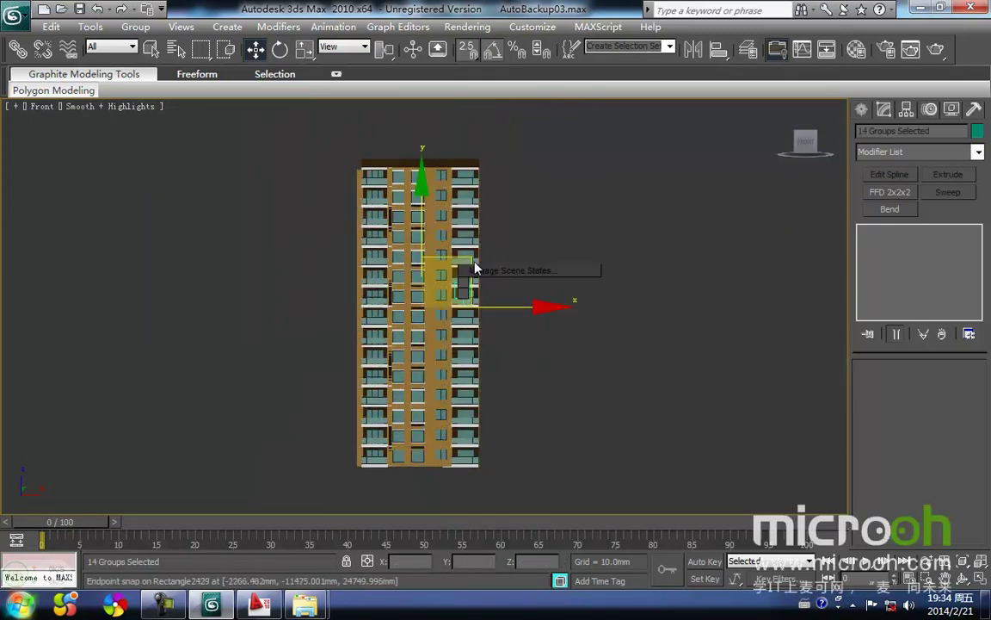
right_click(463, 297)
left_click(522, 247)
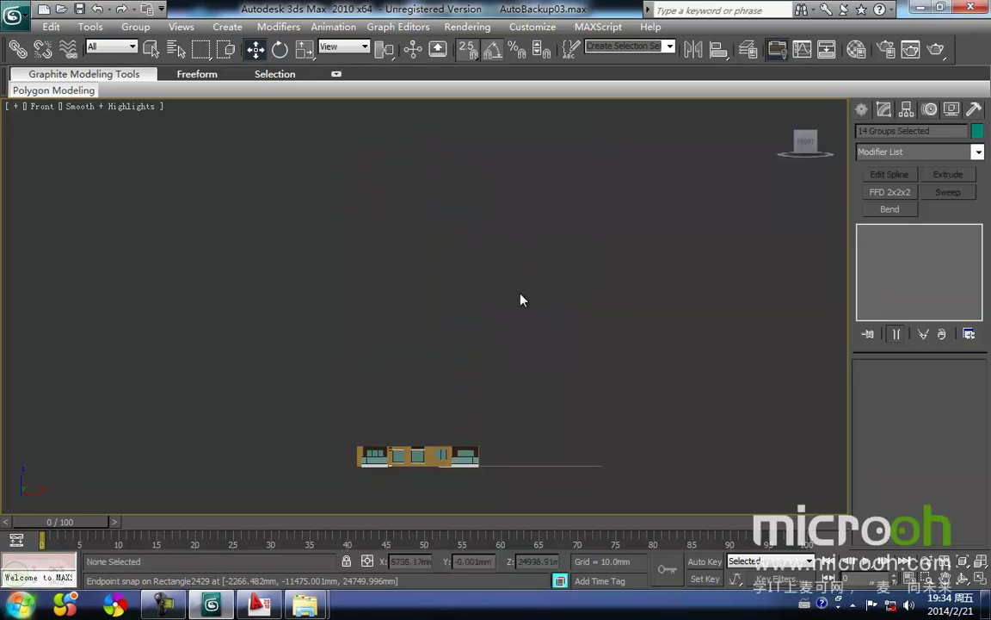
- Select the lowest floor's group and examine its outline against the floor plan around the stair and elevator core in top wireframe view
left_click_drag(384, 405, 351, 385)
key("t")
key("z")
middle_click_drag(609, 282, 501, 359)
scroll(454, 338, "up", 4)
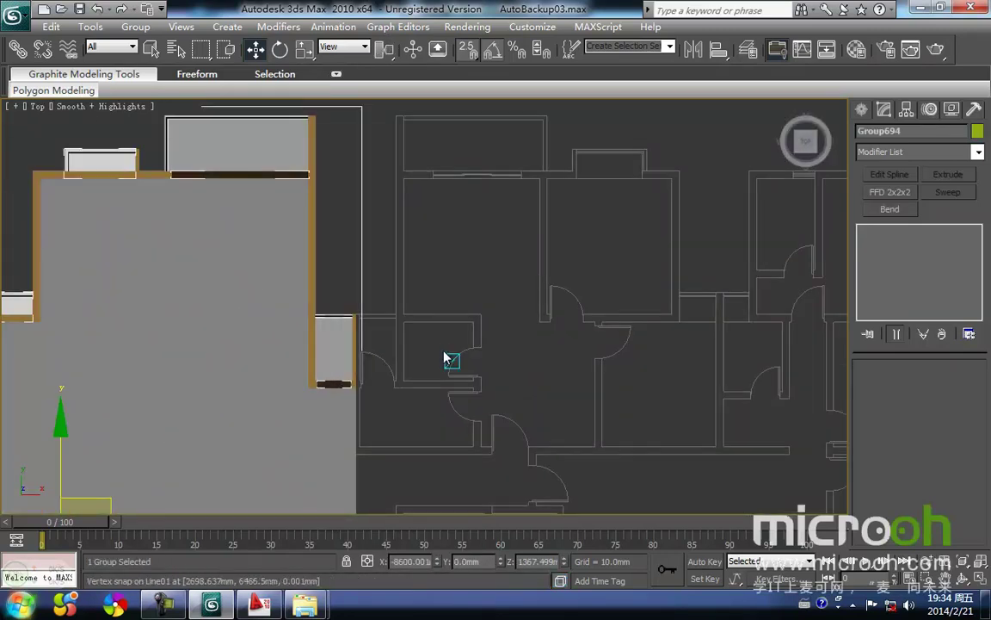
key("F3")
scroll(410, 336, "down", 3)
scroll(410, 336, "up", 3)
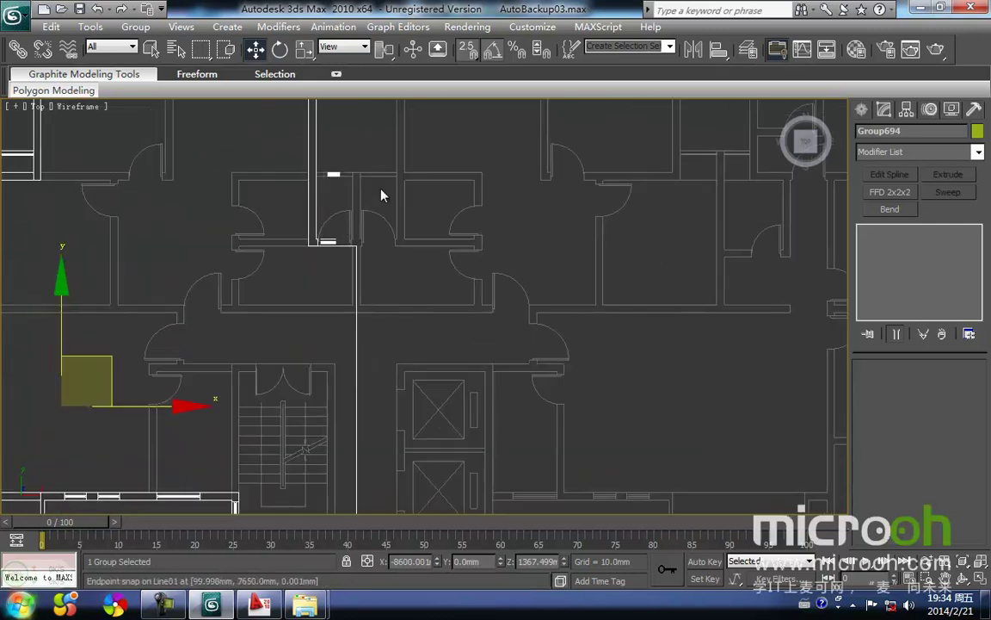
middle_click_drag(410, 288, 402, 262)
middle_click_drag(392, 356, 385, 376)
scroll(384, 376, "down", 5)
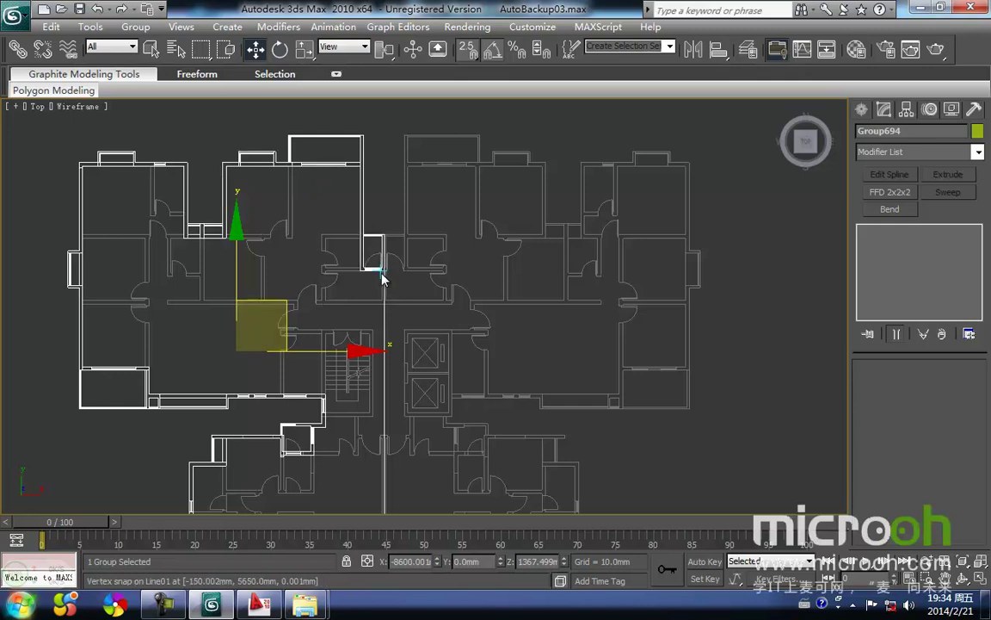
middle_click_drag(379, 269, 401, 283)
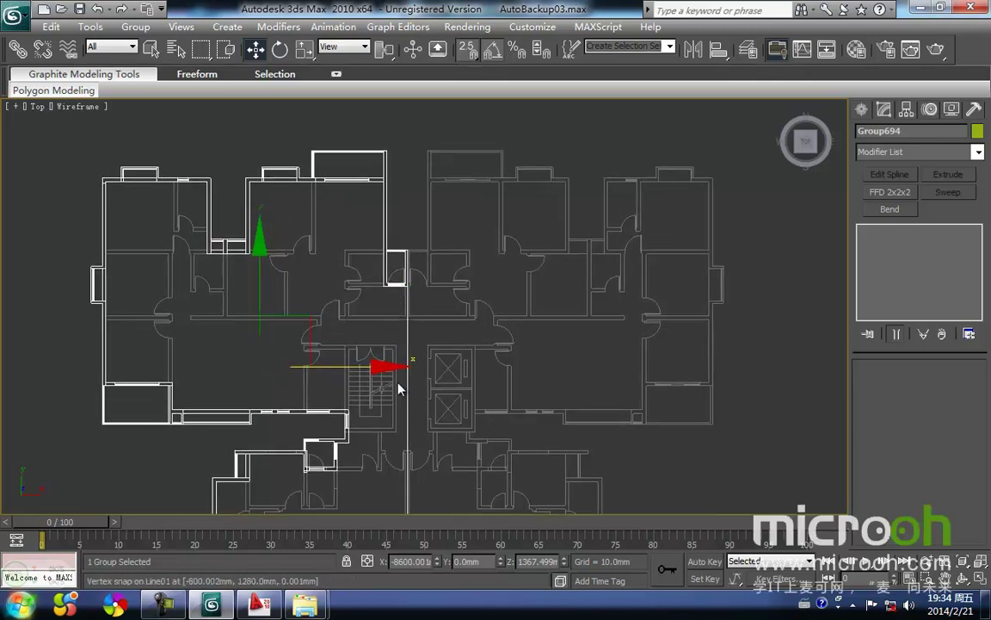
scroll(394, 381, "up", 2)
mouse_move(391, 210)
middle_mouse_down()
mouse_move(381, 316)
mouse_move(402, 211)
middle_mouse_up()
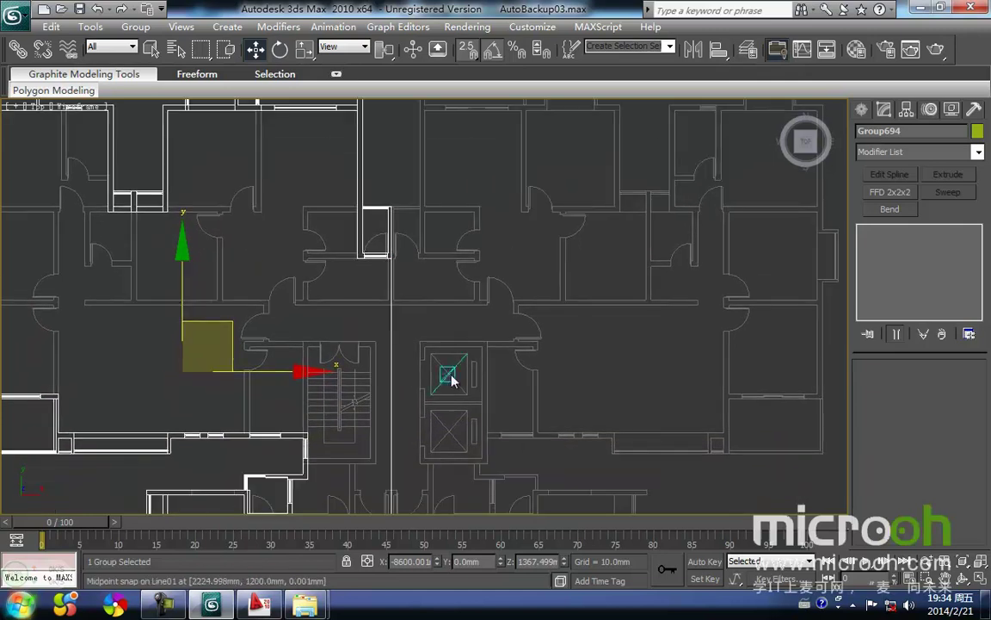
- Inspect the lowest floor's outline around the stair and elevator core against the plan, and ungroup the floor
middle_click_drag(452, 448, 494, 418)
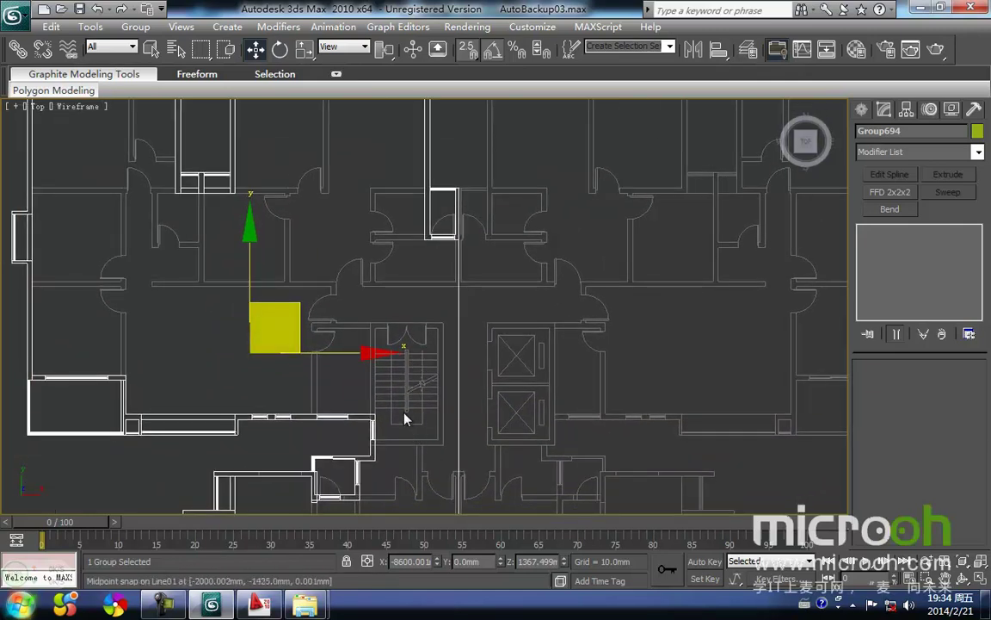
middle_click_drag(538, 376, 404, 419)
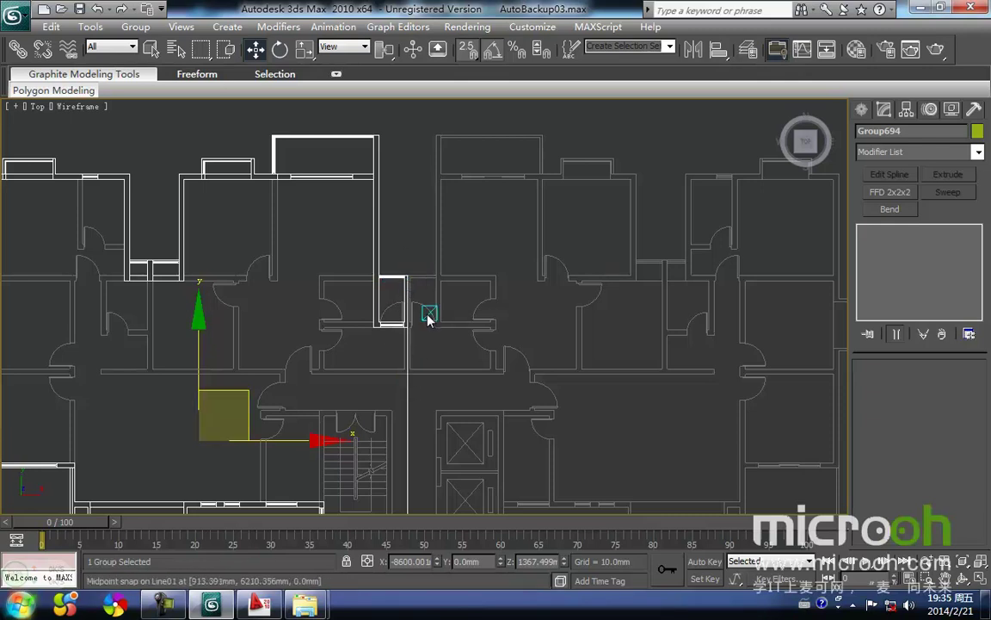
middle_click_drag(424, 327, 429, 336)
left_click(472, 406)
left_click(401, 334)
middle_click_drag(320, 325, 371, 312)
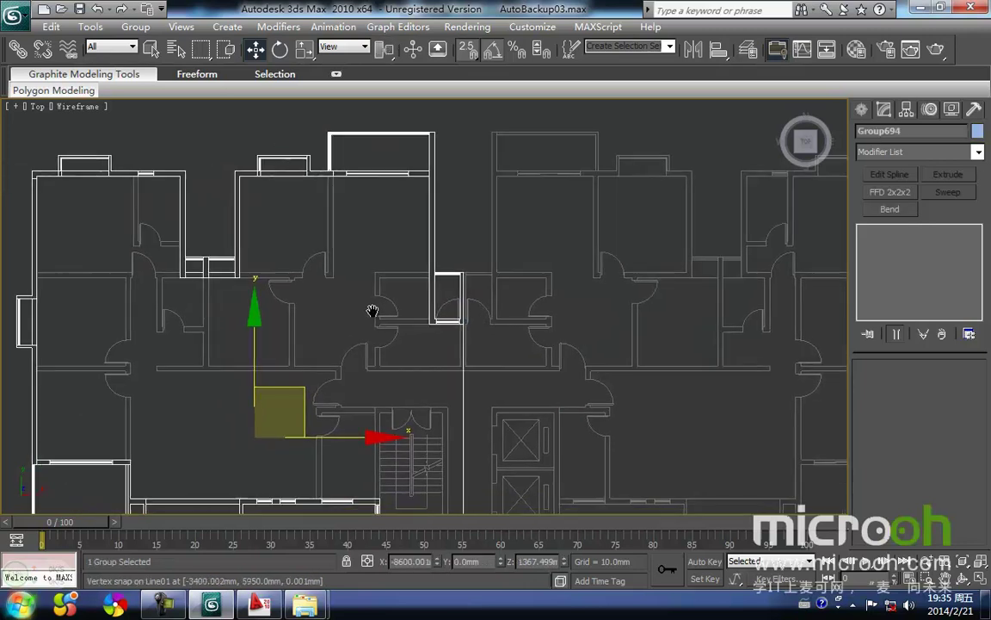
scroll(371, 313, "down", 2)
left_click(138, 27)
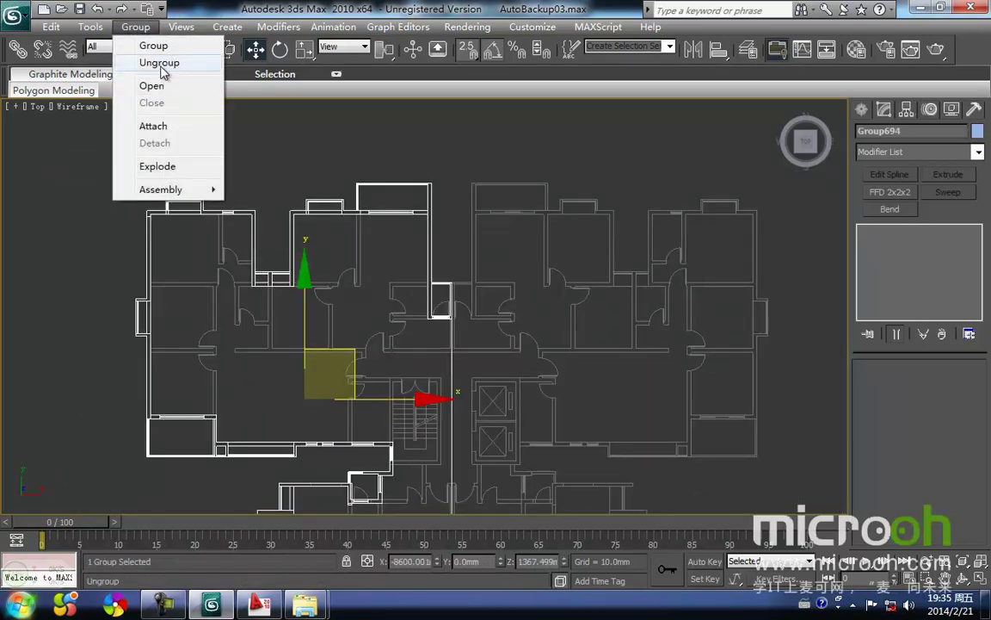
left_click(159, 63)
left_click(491, 283)
- Delete the glazed railing group at the front of the narrow balcony beside the building's centre line
middle_click_drag(492, 283, 359, 247, "alt")
scroll(359, 250, "up", 3)
mouse_move(633, 293)
middle_mouse_down()
mouse_move(368, 343)
mouse_move(404, 332)
middle_mouse_up()
scroll(381, 339, "up", 4)
key("F3")
scroll(345, 302, "up", 2)
key("F3")
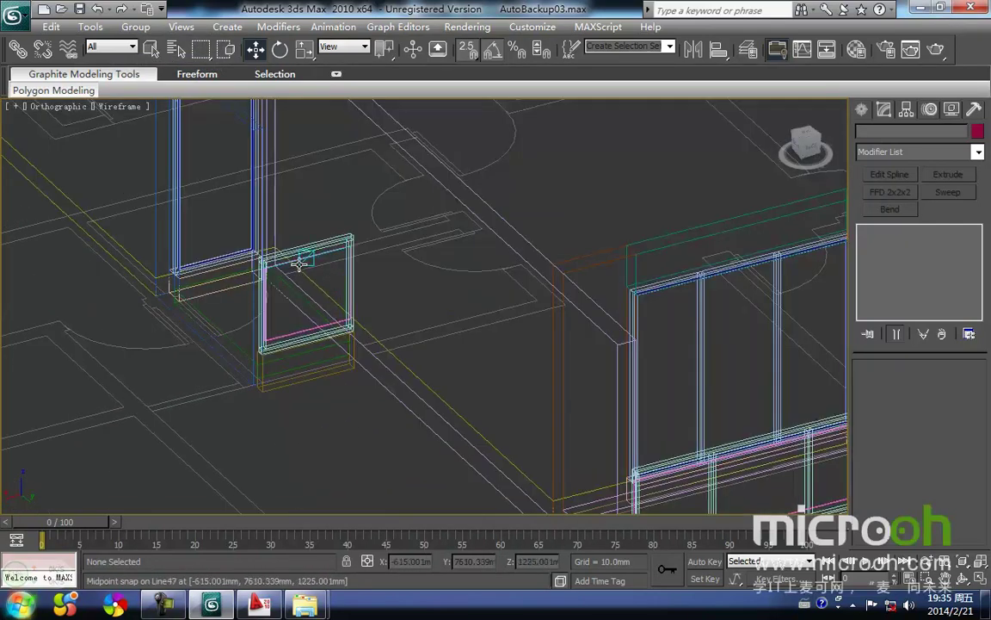
left_click_drag(333, 229, 331, 225)
middle_click_drag(353, 251, 343, 229)
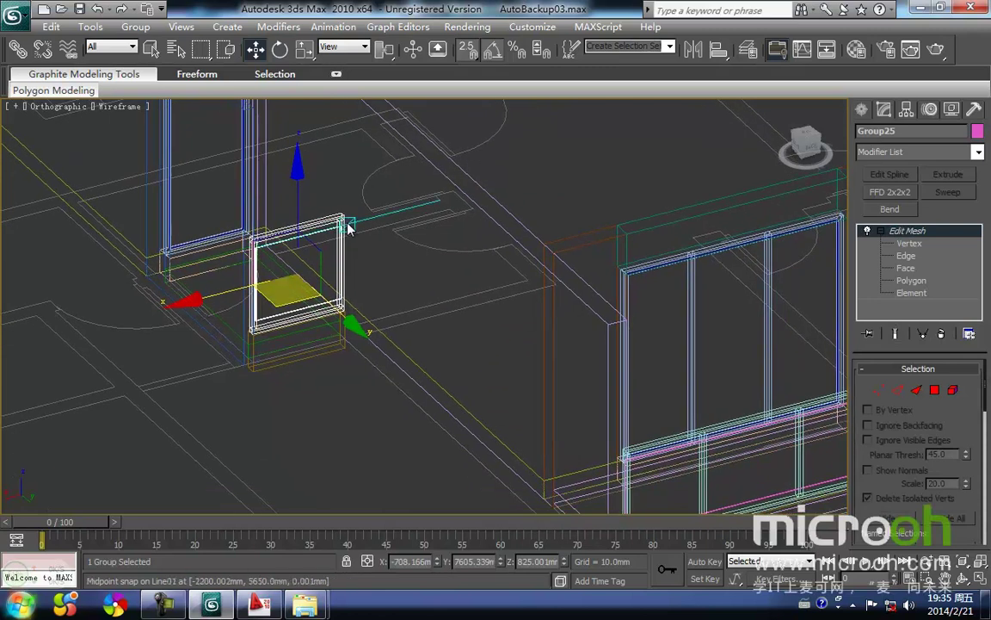
key("Delete")
- Delete the narrow balcony's front edge band below the removed railing
left_click(323, 315)
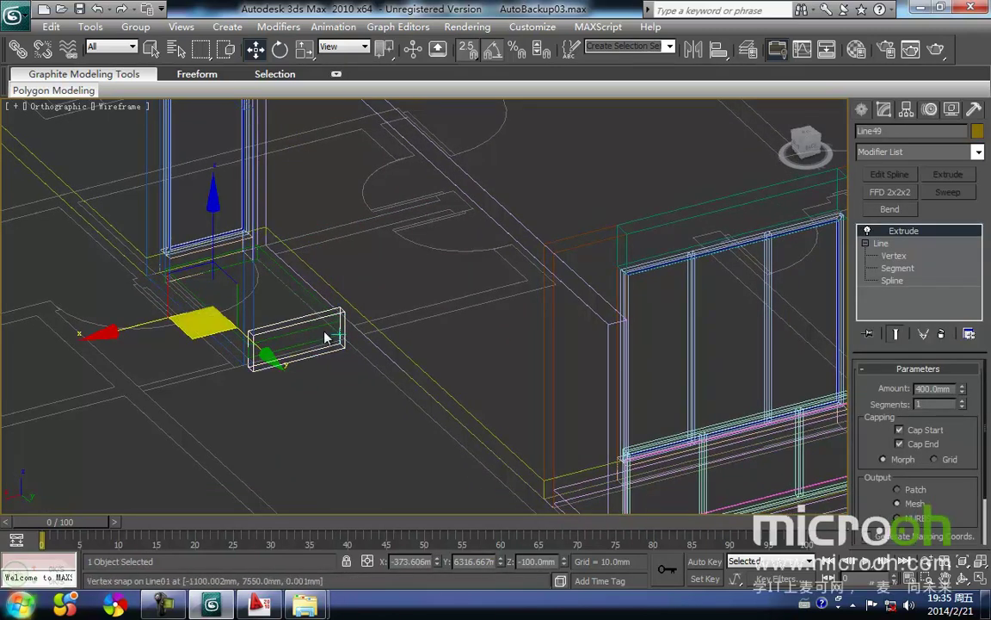
scroll(317, 342, "up", 4)
middle_click_drag(317, 337, 492, 310)
key("Delete")
middle_click_drag(338, 365, 449, 374)
scroll(449, 376, "down", 4)
middle_click_drag(391, 359, 396, 380)
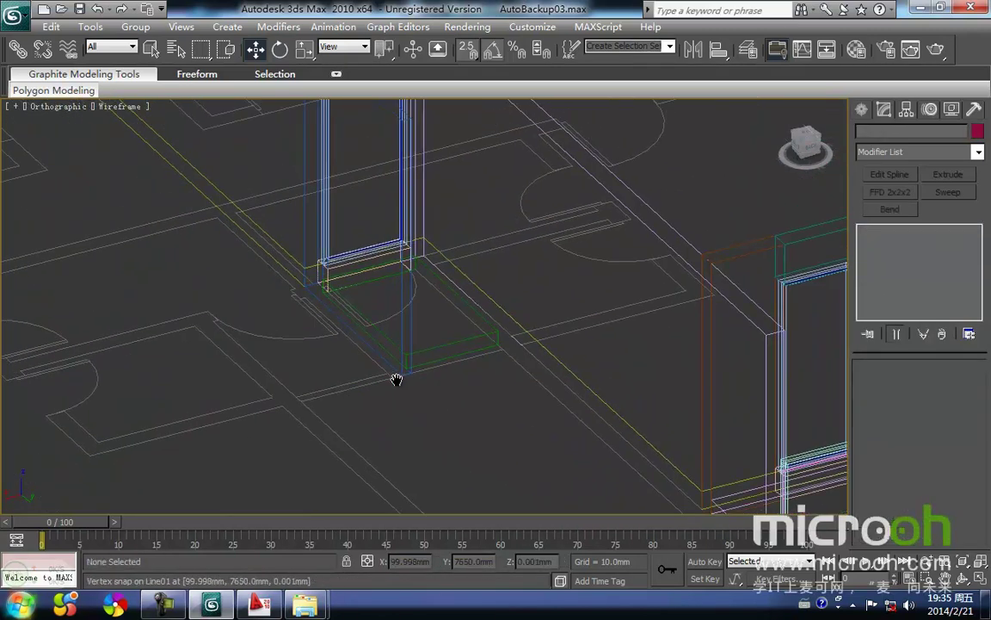
- Delete the narrow balcony's floor slab between its two side walls
key("F3")
left_click(450, 344)
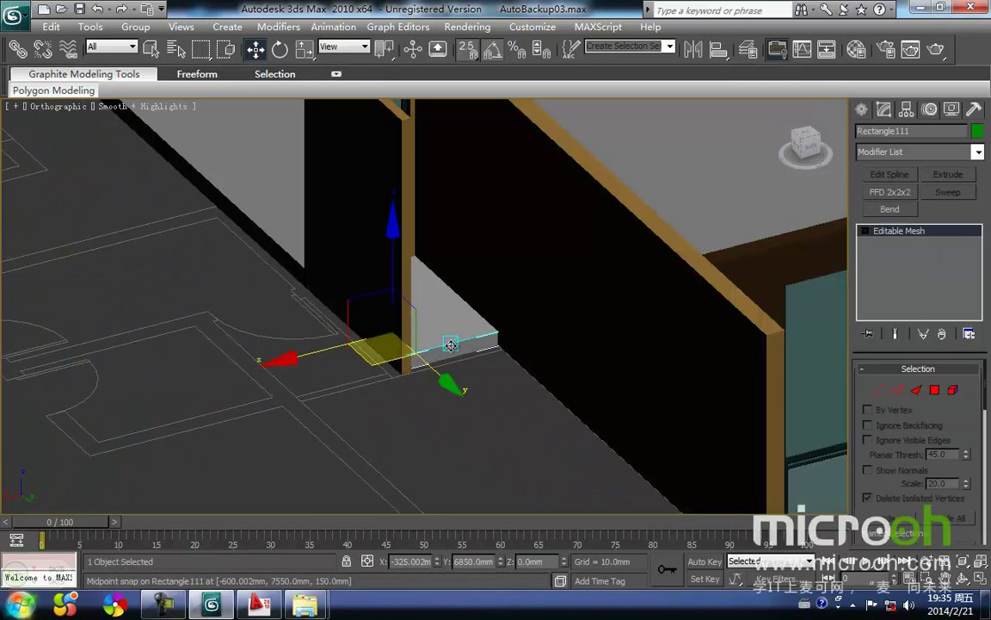
scroll(425, 344, "down", 4)
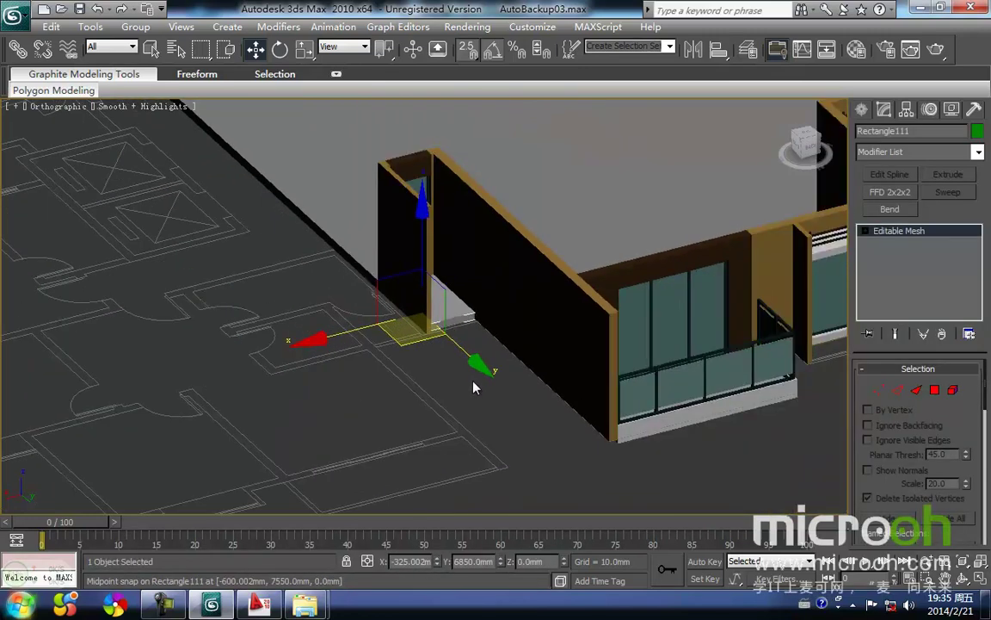
middle_click_drag(465, 387, 451, 391, "alt")
key("Delete")
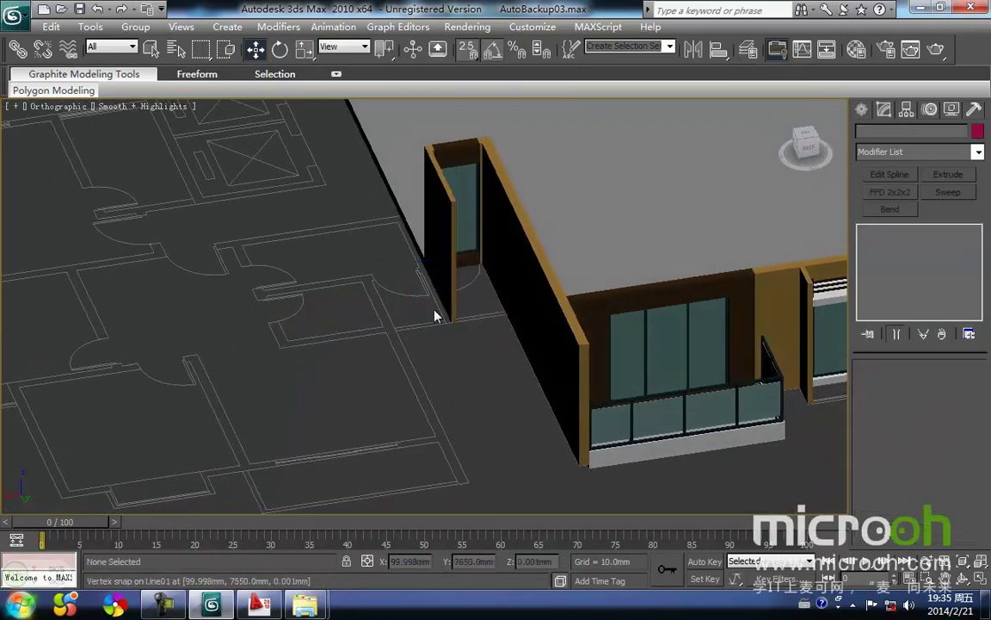
- Delete the narrow balcony's short side wall along the building's centre line
left_click(451, 293)
middle_click_drag(439, 303, 409, 362)
key("F3")
key("t")
scroll(430, 329, "down", 1)
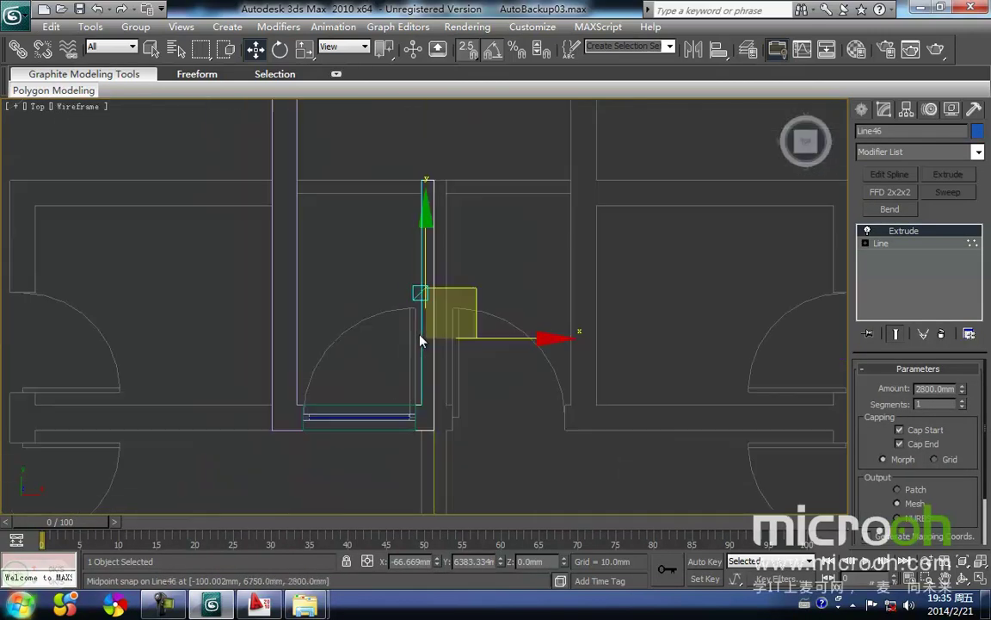
key("Delete")
- Stretch the end vertices of the window and wall group behind the former balcony to the building's centre line
left_click_drag(412, 435, 375, 350)
middle_click_drag(422, 378, 425, 309)
left_click(437, 319)
scroll(437, 327, "up", 3)
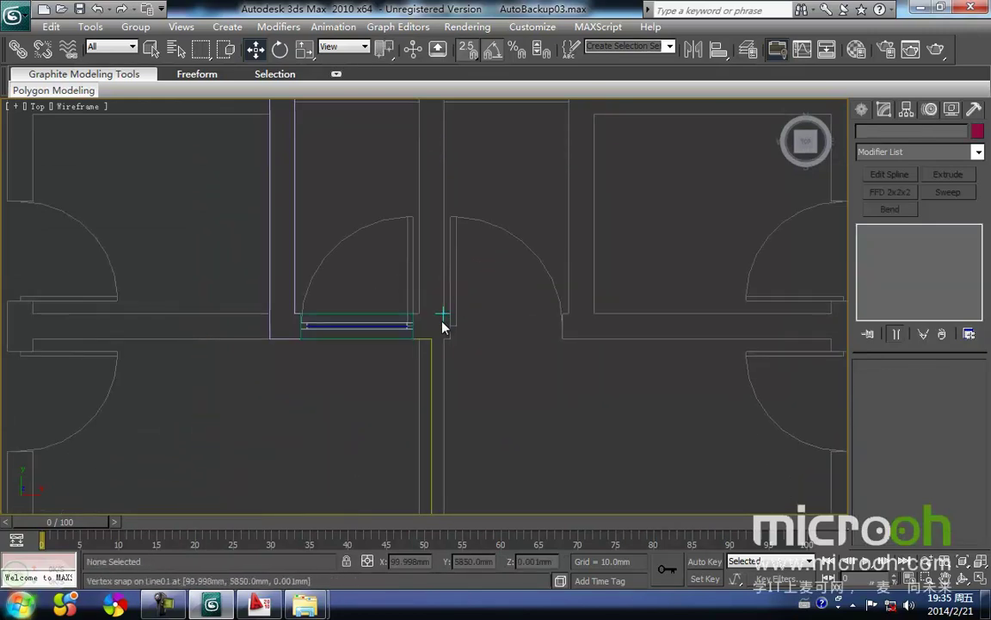
left_click(421, 366)
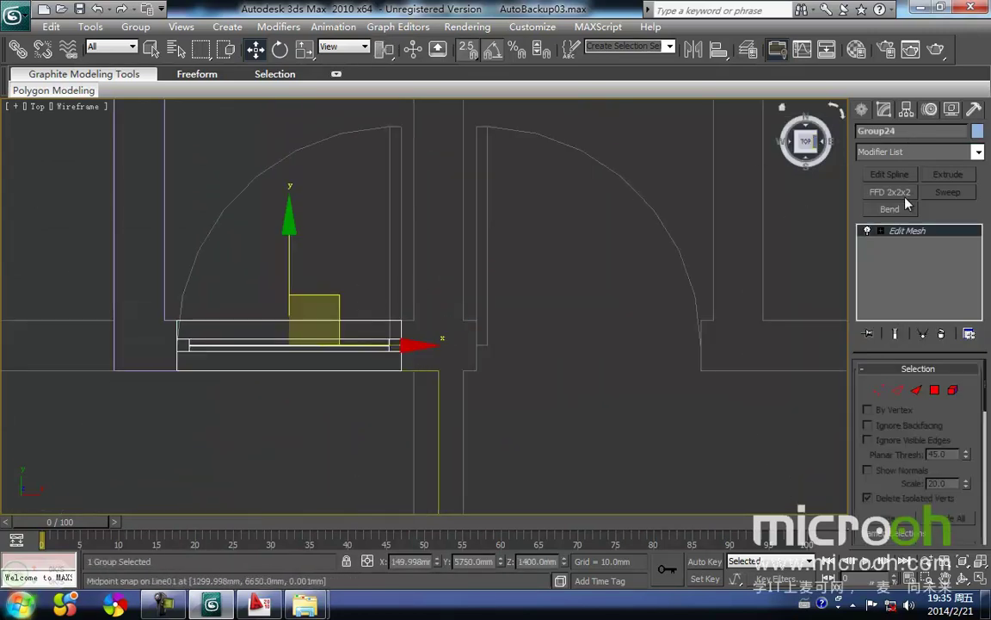
left_click(878, 390)
left_click_drag(360, 270, 464, 425)
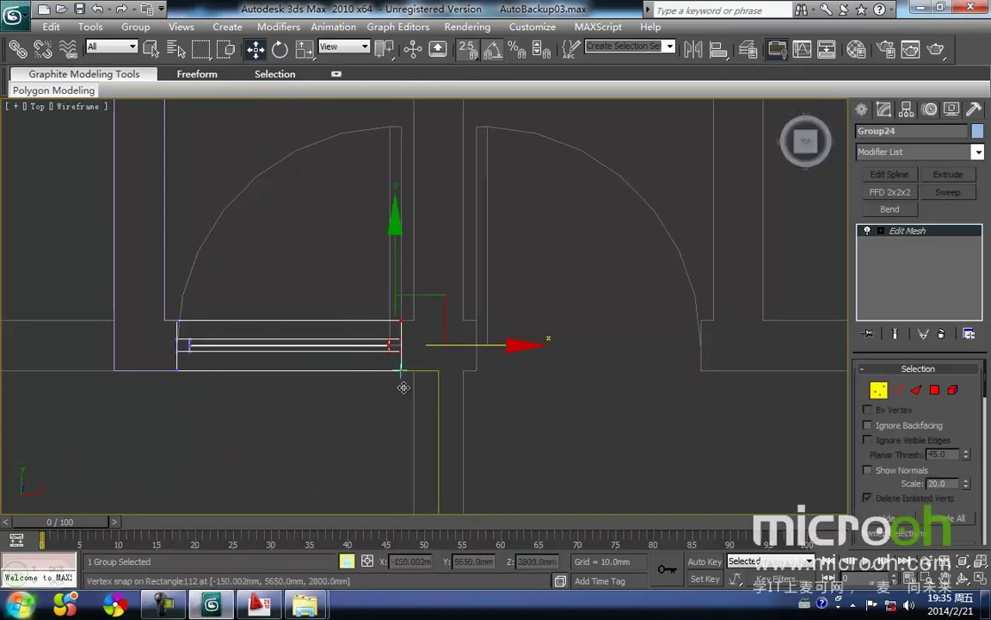
left_click_drag(403, 387, 439, 381)
middle_click_drag(469, 290, 458, 324)
key("1")
- Draw a snapped rectangle of 1800 by about 1100 mm over the former balcony, from the remaining side wall to the centre line
left_click(426, 257)
scroll(419, 253, "down", 2)
scroll(276, 181, "down", 1)
left_click(862, 111)
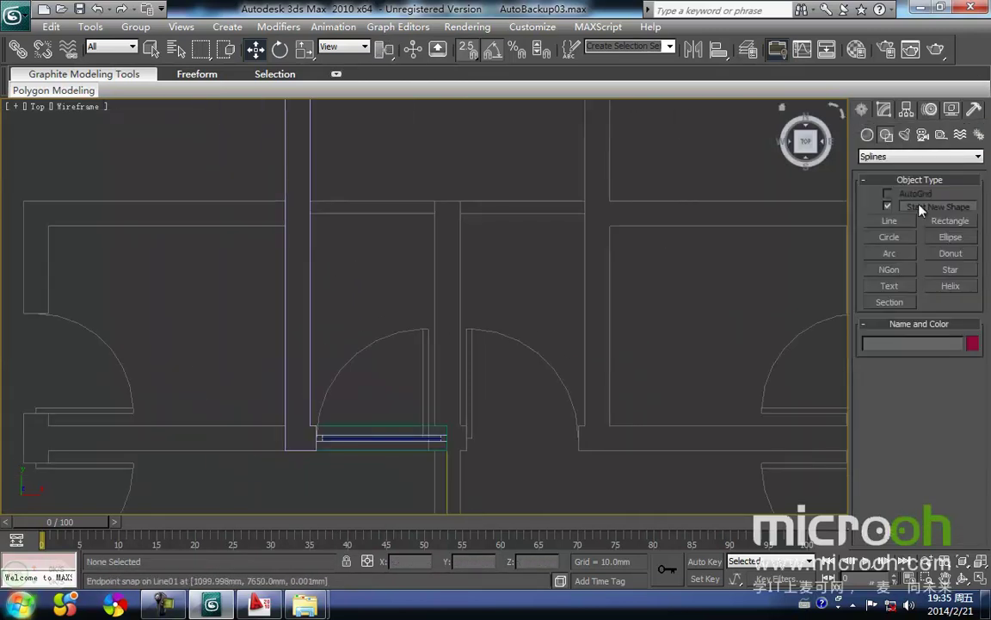
left_click(950, 221)
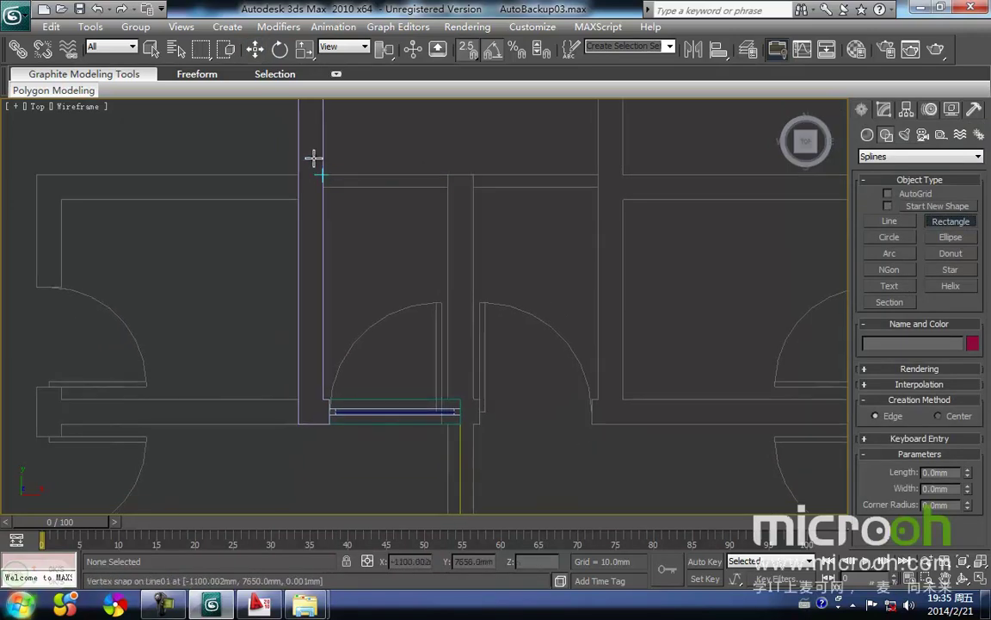
left_click_drag(320, 162, 462, 394)
left_click(890, 112)
middle_click_drag(451, 282, 449, 340)
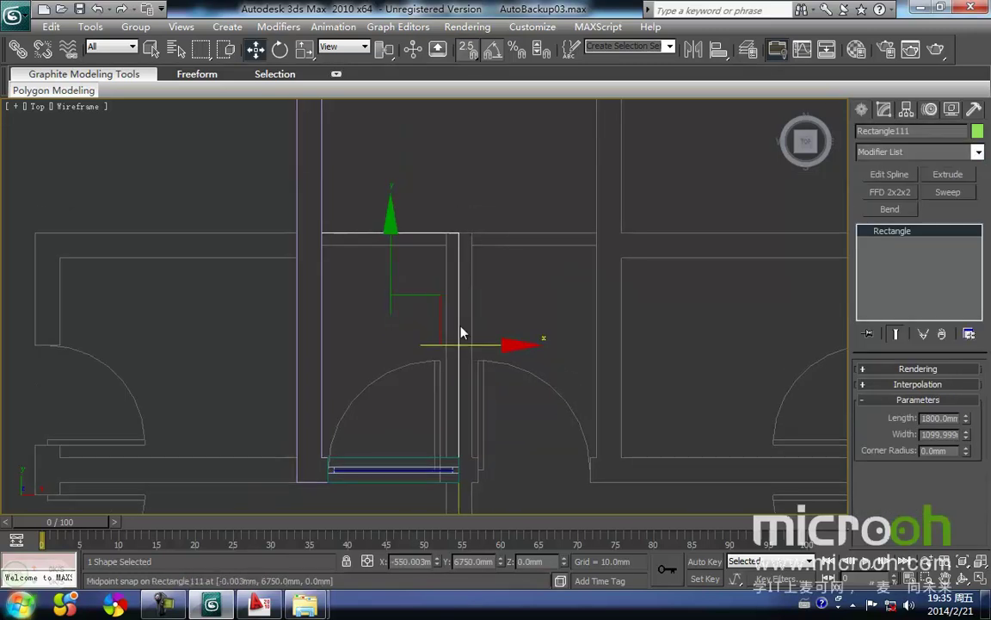
- Extrude the new rectangle 150 mm into a floor slab and check it in shaded view
left_click(497, 283)
left_click(460, 324)
middle_click_drag(508, 420, 287, 276, "alt")
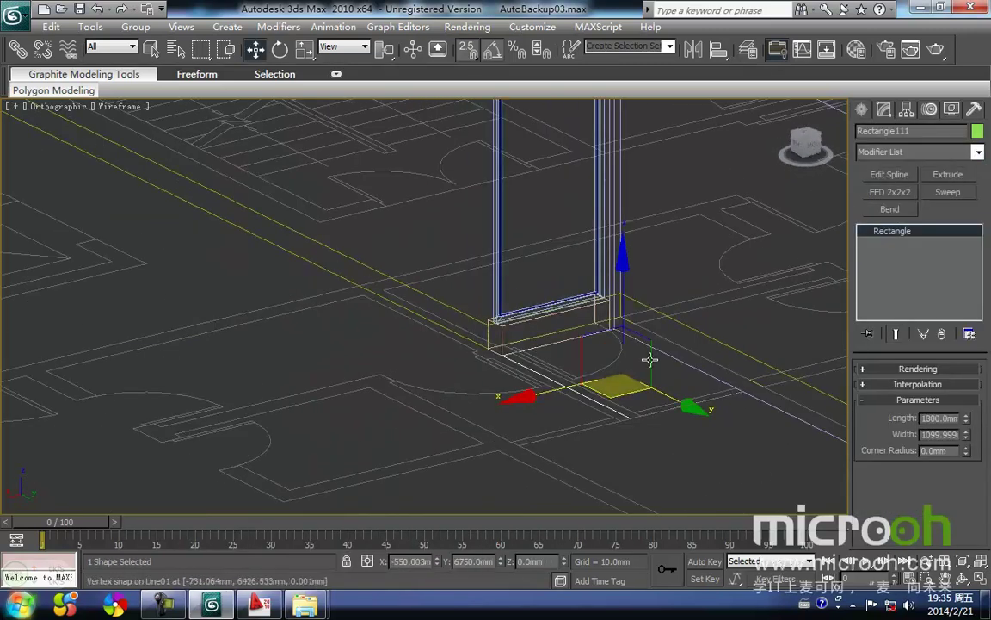
left_click(943, 175)
right_click(963, 390)
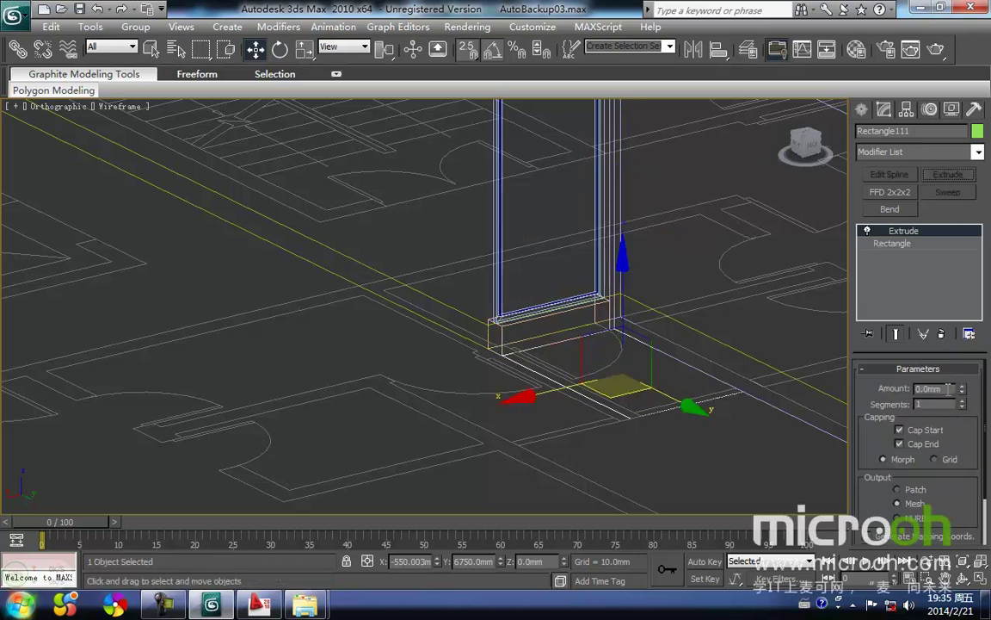
type("150")
key("Return")
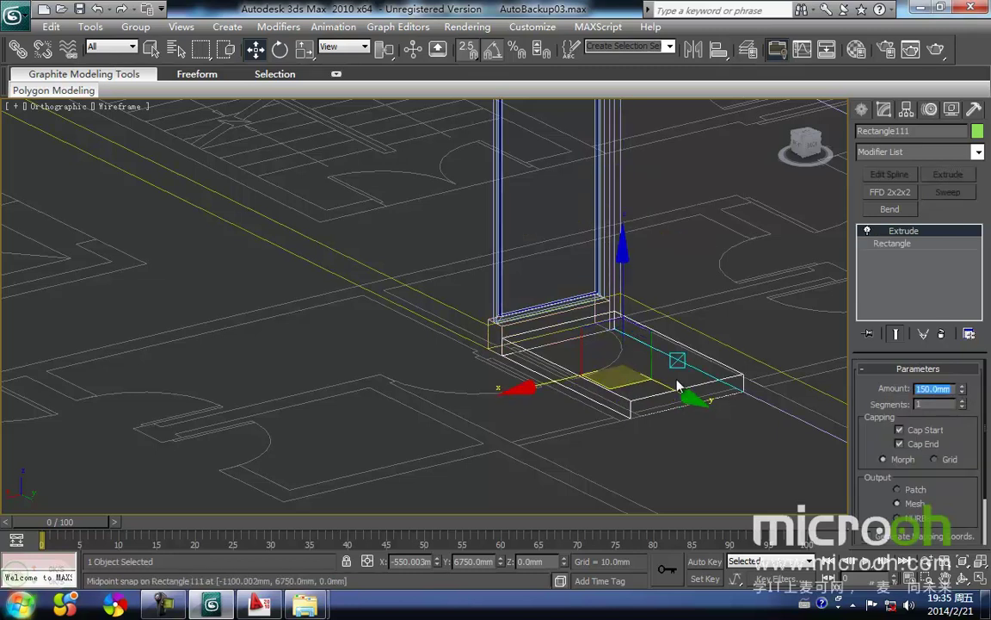
middle_click_drag(602, 360, 548, 329)
key("F3")
left_click(591, 428)
middle_click_drag(601, 410, 529, 364)
scroll(506, 353, "down", 2)
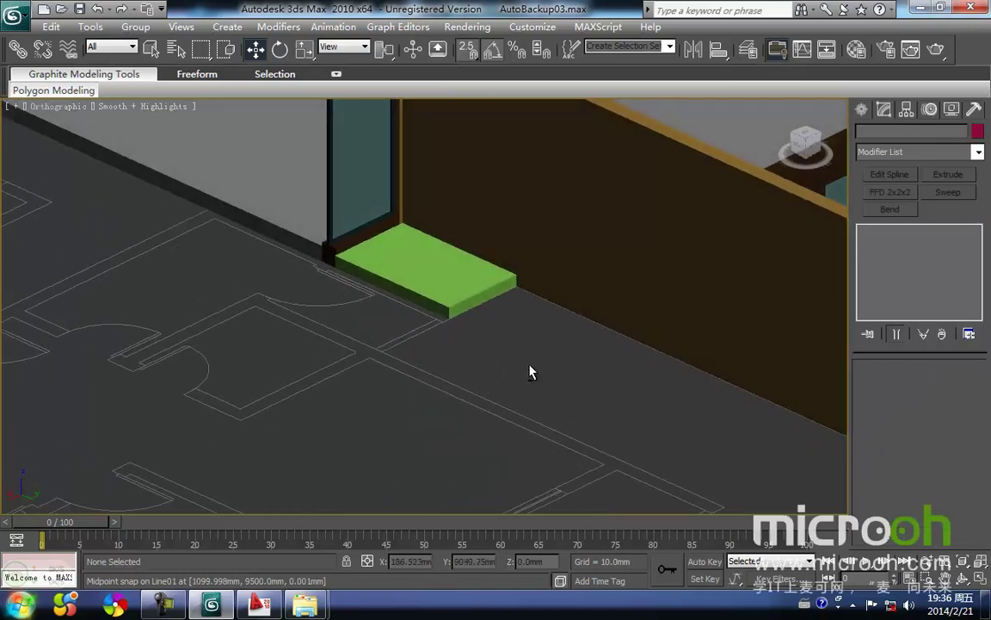
- Select the new slab and rename an unused material as 楼梯
left_click(445, 306)
middle_click_drag(445, 305, 434, 323)
key("m")
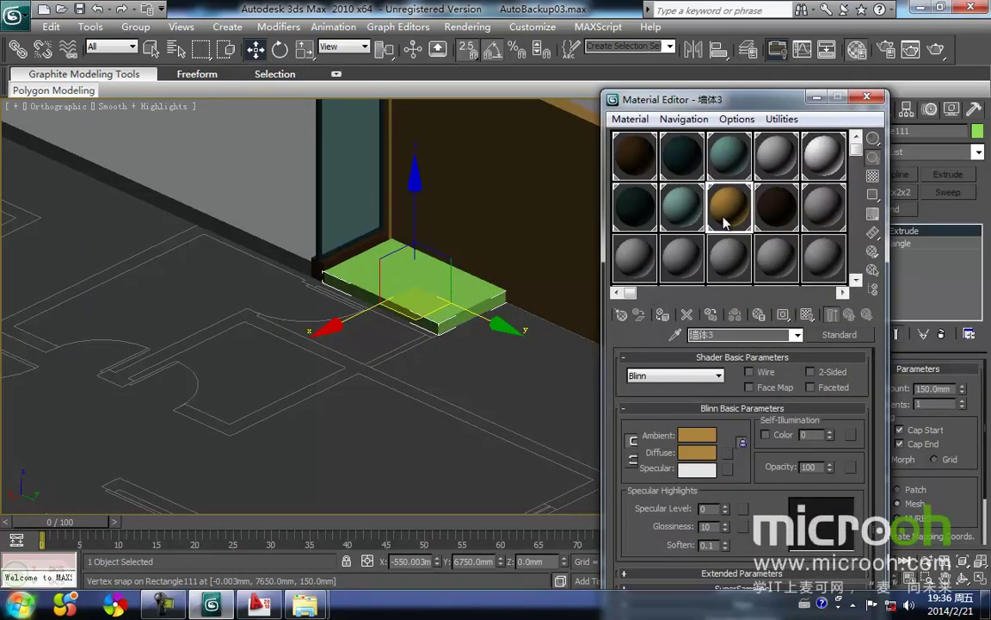
left_click(637, 262)
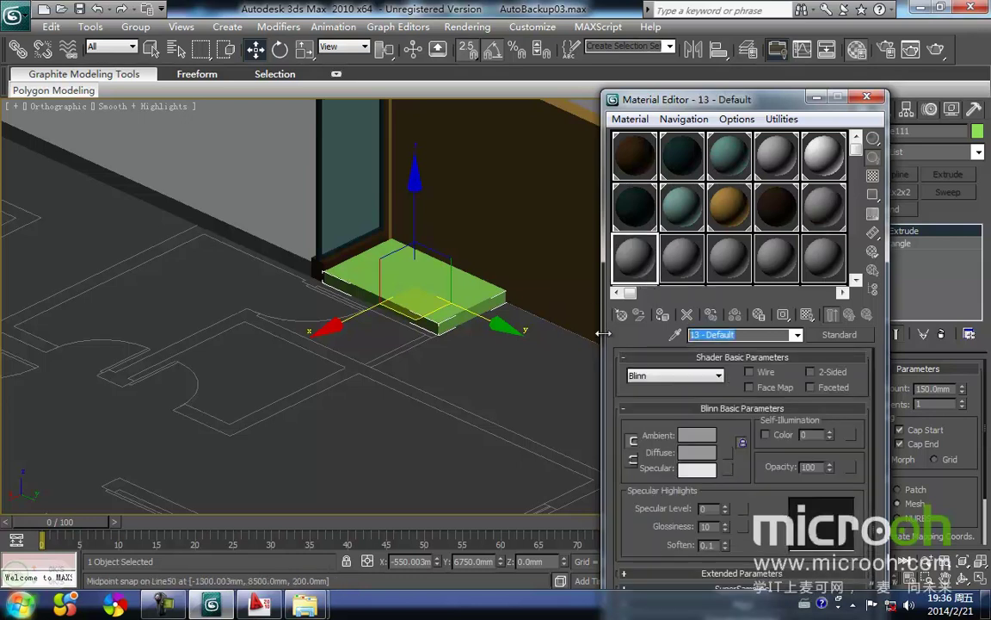
type("louti")
key("space")
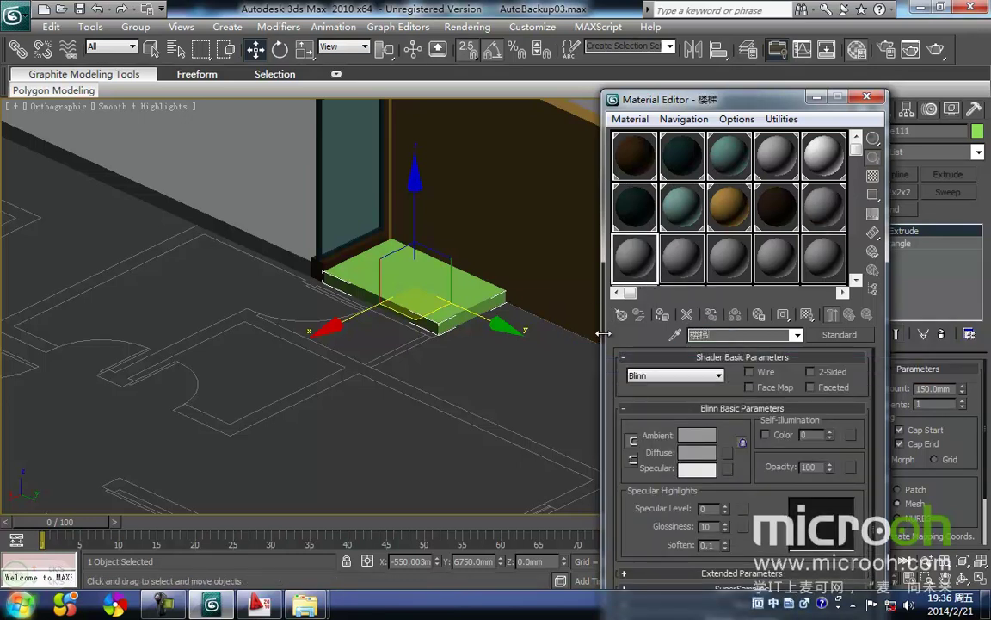
- Set the 楼梯 material's ambient and diffuse colour to grey 96, 96, 96 and assign it to the new slab
left_click(696, 438)
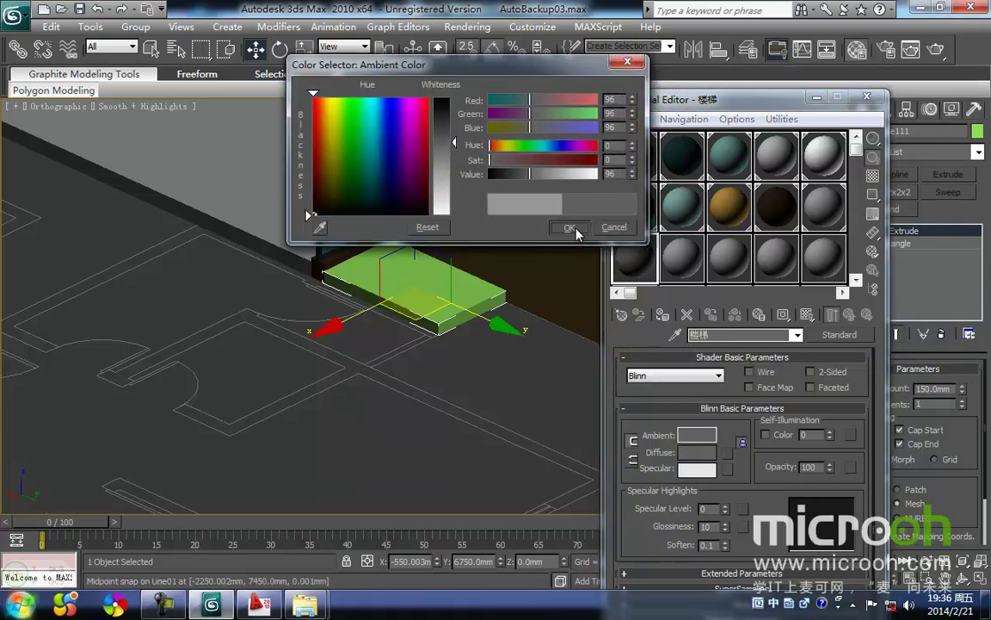
left_click(569, 227)
left_click(660, 316)
left_click(510, 404)
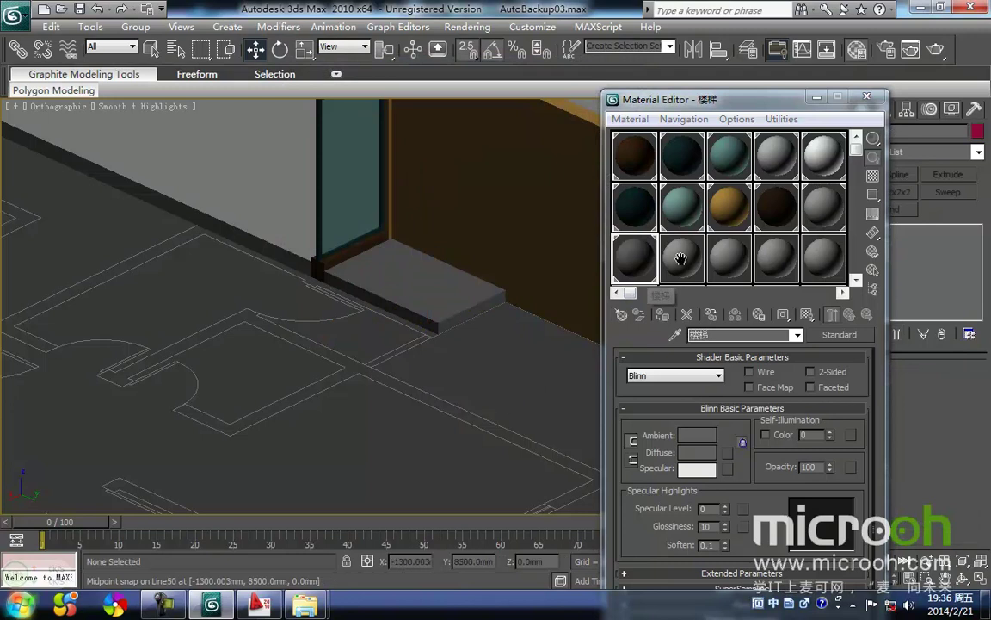
left_click(818, 99)
- Select all of the lowest floor's parts in the top view and group them
middle_click_drag(516, 358, 520, 444)
scroll(593, 348, "down", 2)
type("tz")
key("ctrl+space")
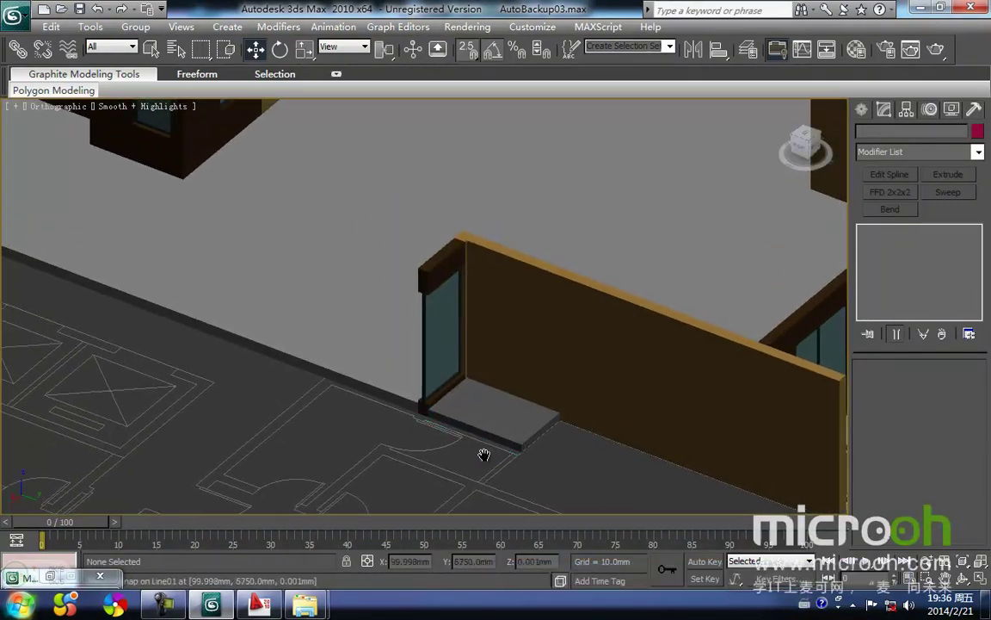
scroll(463, 458, "down", 3)
key("t")
key("z")
scroll(461, 438, "down", 3)
left_click_drag(430, 429, 216, 121)
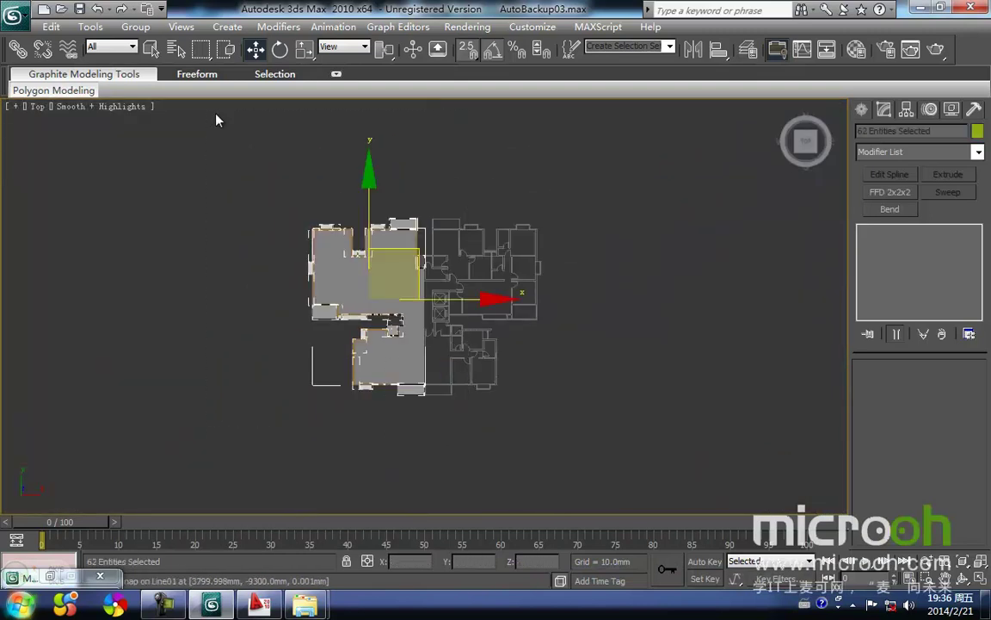
left_click(138, 28)
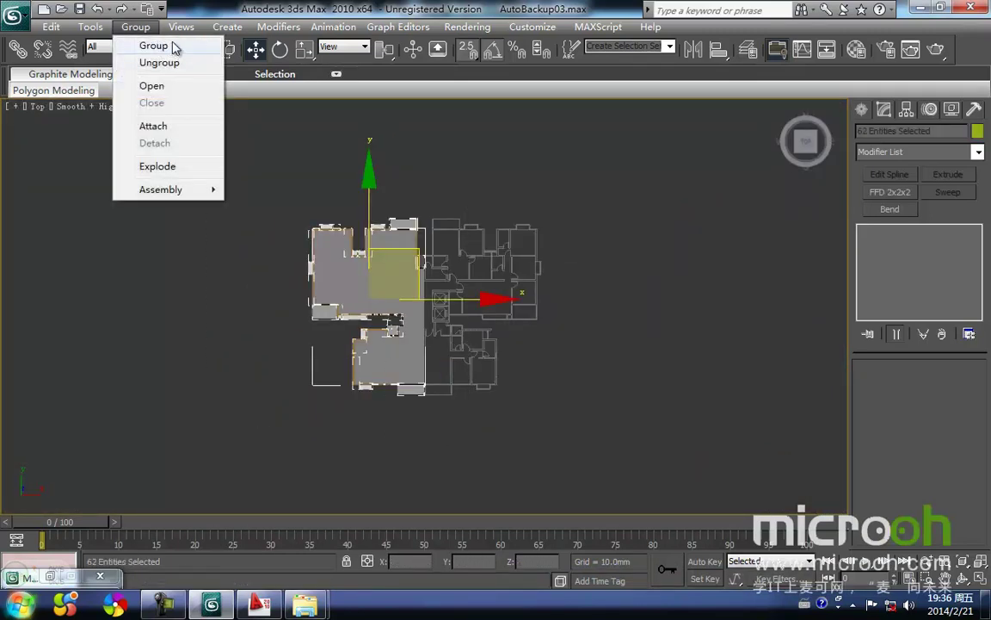
left_click(172, 46)
left_click(505, 325)
- Unhide all the tower's floors and examine the whole building from an angle
middle_click_drag(487, 336, 263, 225, "alt")
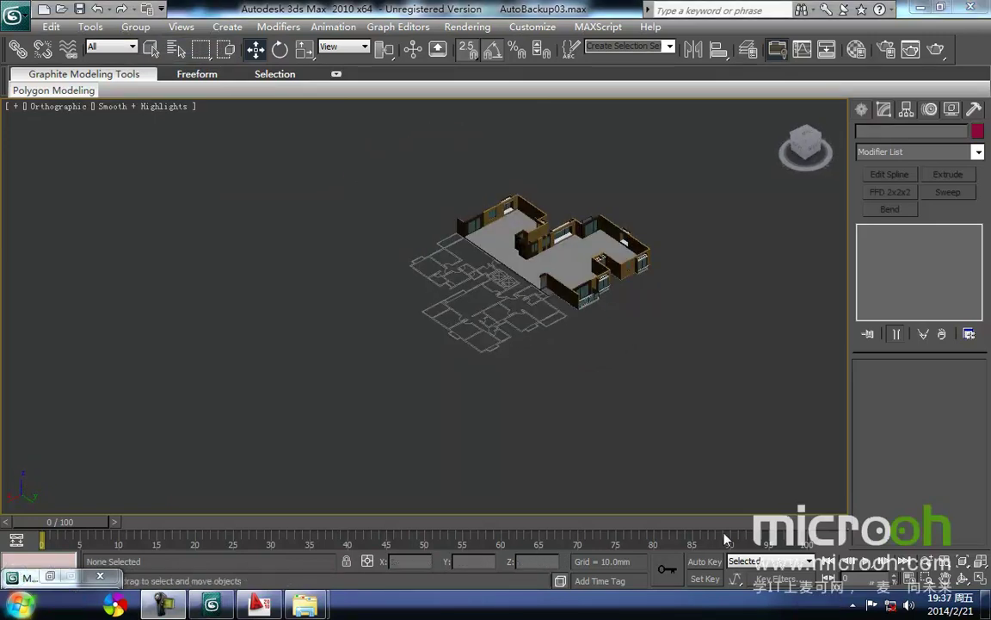
middle_click_drag(494, 242, 461, 265, "alt")
key("f")
key("z")
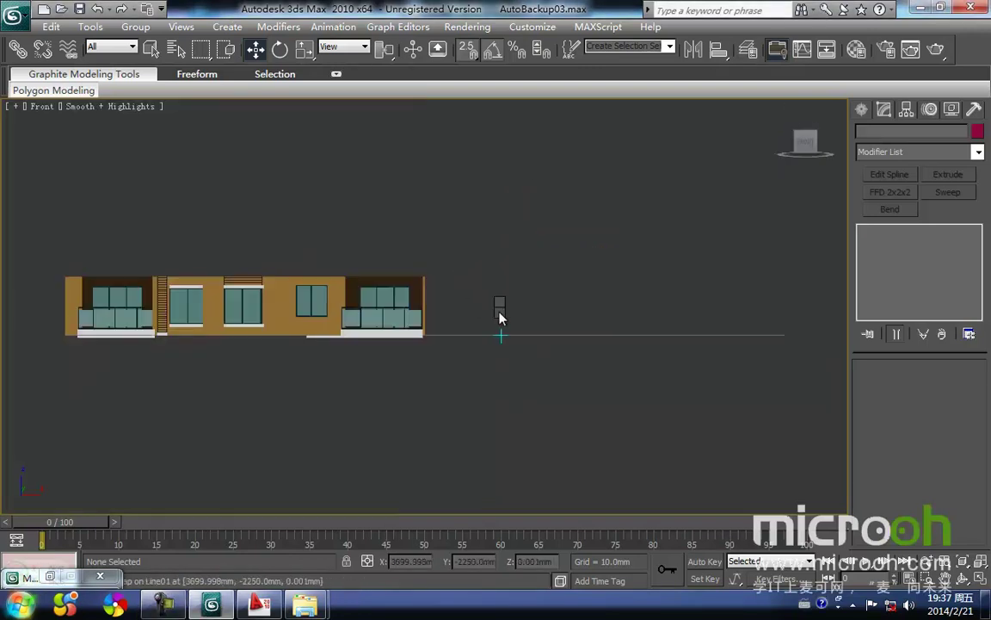
right_click(501, 318)
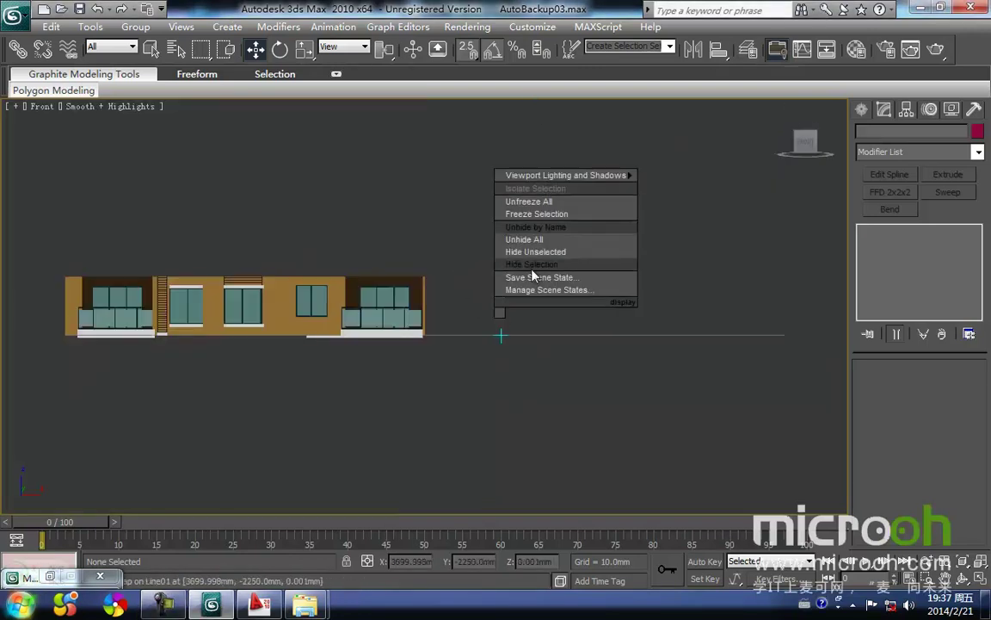
left_click(532, 240)
middle_click_drag(368, 296, 515, 406)
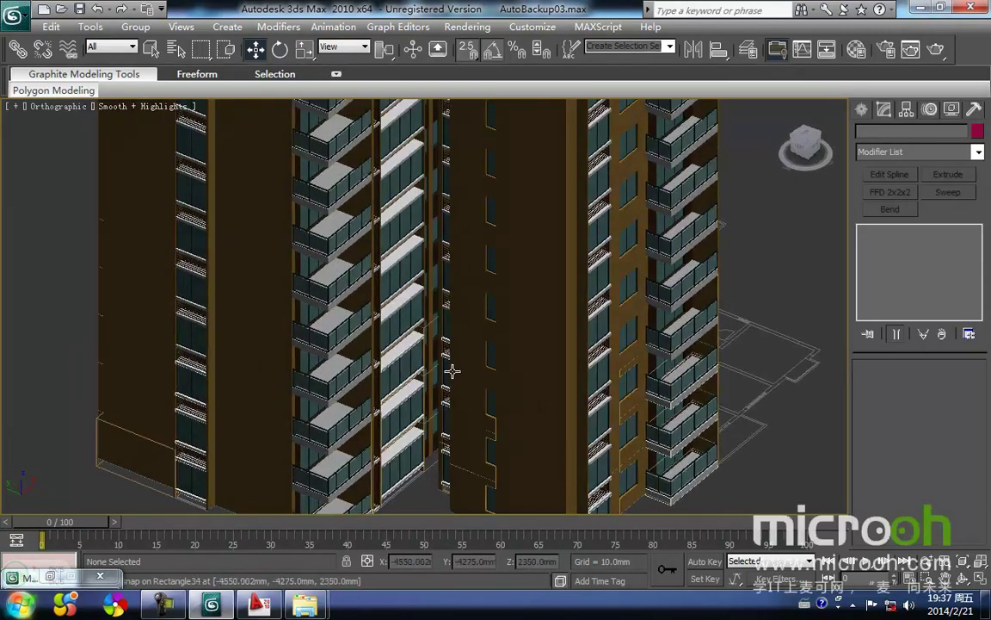
scroll(459, 375, "down", 5)
middle_click_drag(449, 379, 372, 262, "alt")
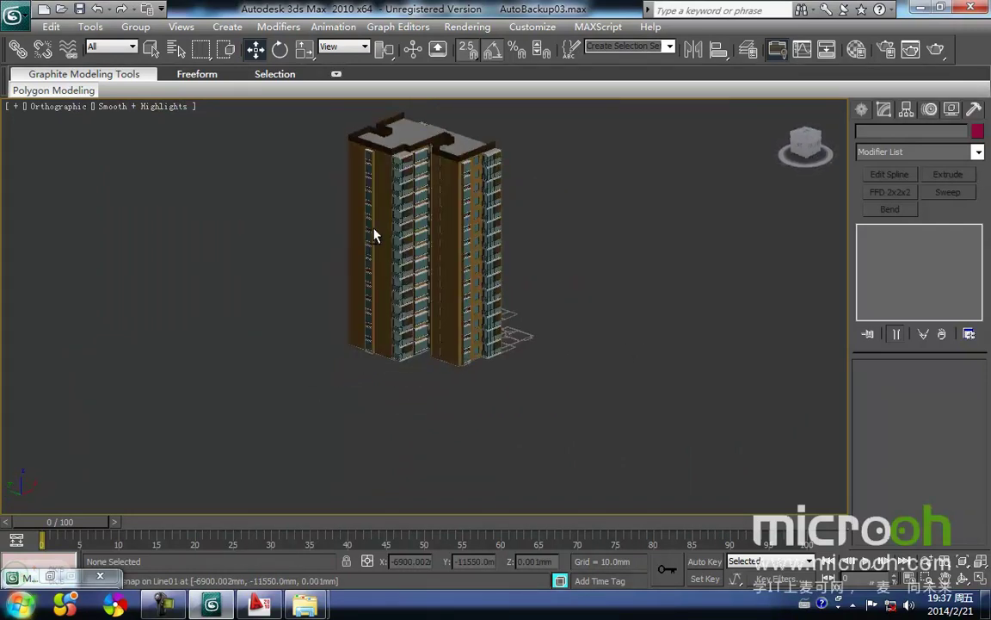
- Examine the tower's roof and facades from several angles, ending with a wireframe front view
scroll(373, 243, "up", 3)
middle_click_drag(407, 228, 412, 404)
middle_click_drag(456, 349, 469, 265)
middle_click_drag(496, 365, 519, 386, "alt")
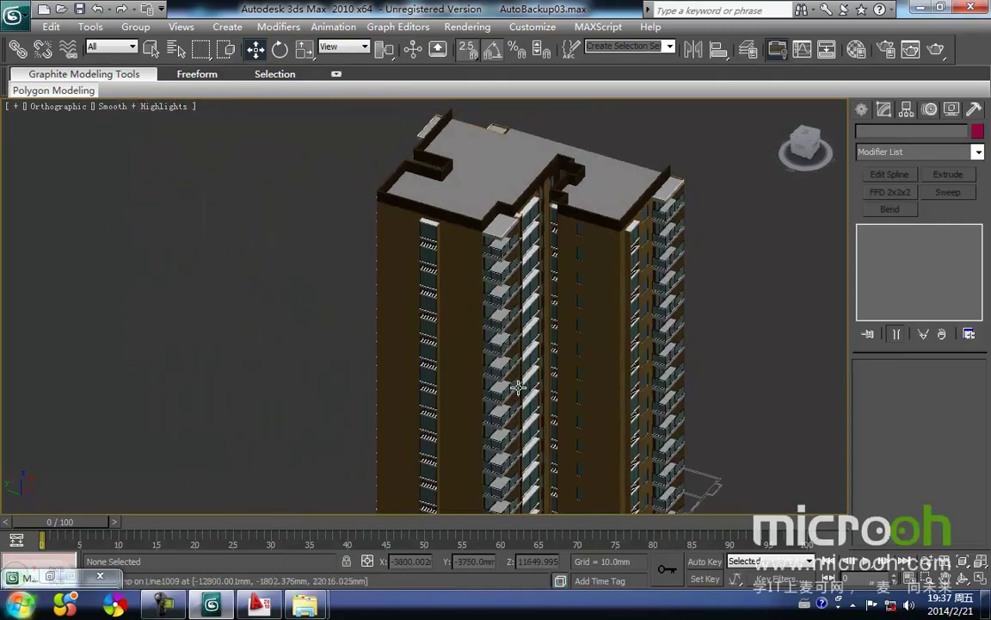
middle_click_drag(518, 425, 357, 260, "alt")
middle_click_drag(403, 205, 392, 245)
key("f")
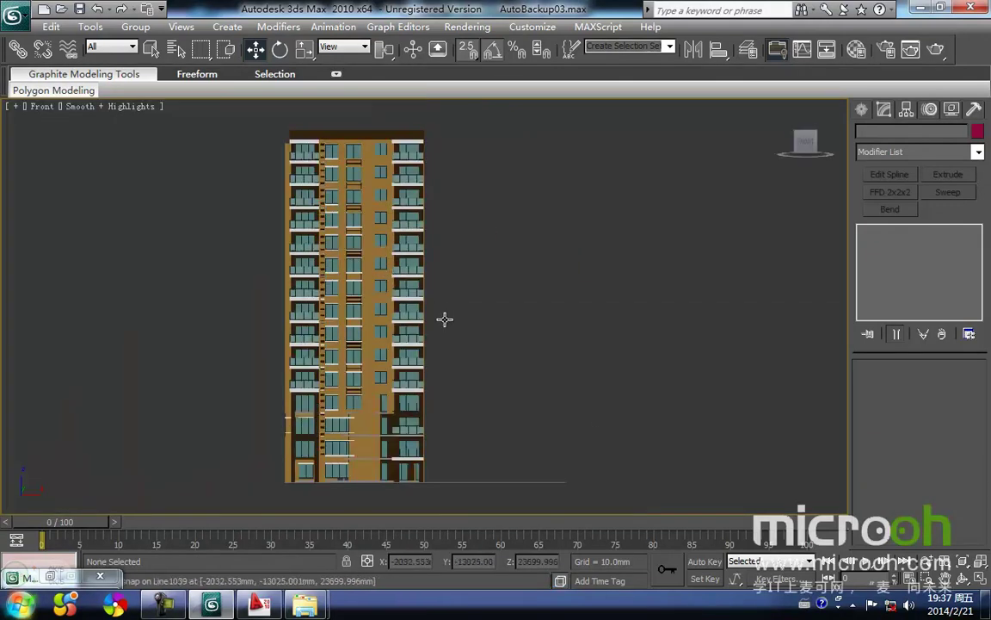
key("F3")
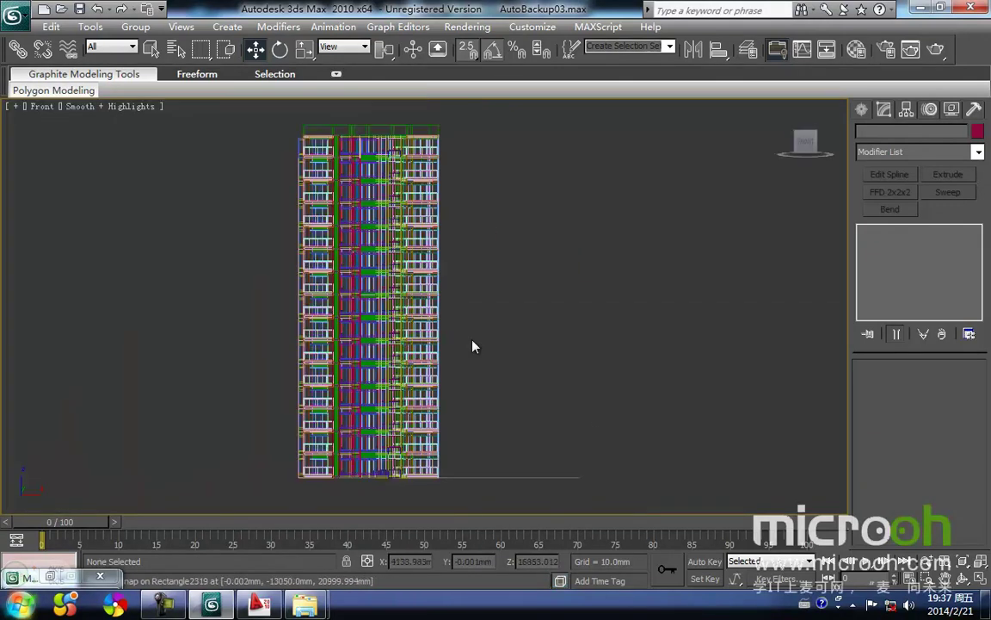
- Isolate the stacked middle floors between the bottom and top levels and delete all but the lowest of them
left_click_drag(467, 436, 275, 169)
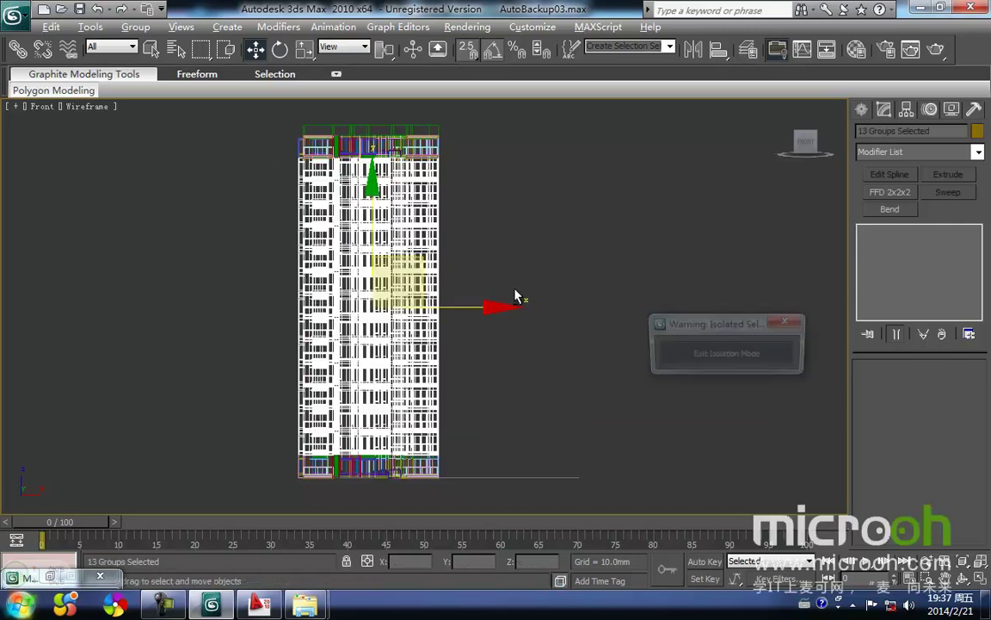
key("alt+q")
left_click(530, 448)
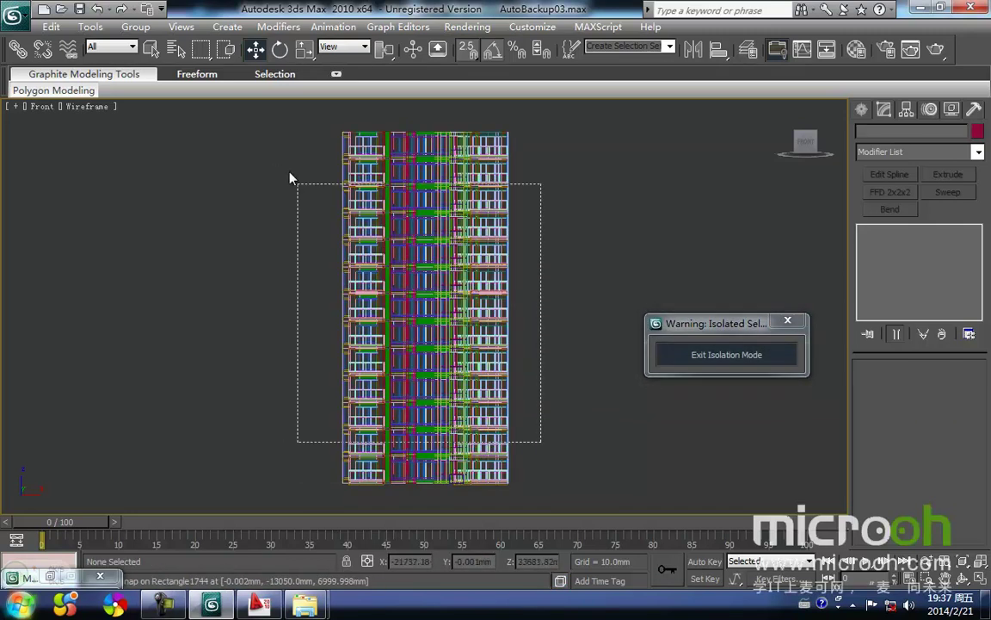
left_click_drag(281, 155, 277, 151)
key("Delete")
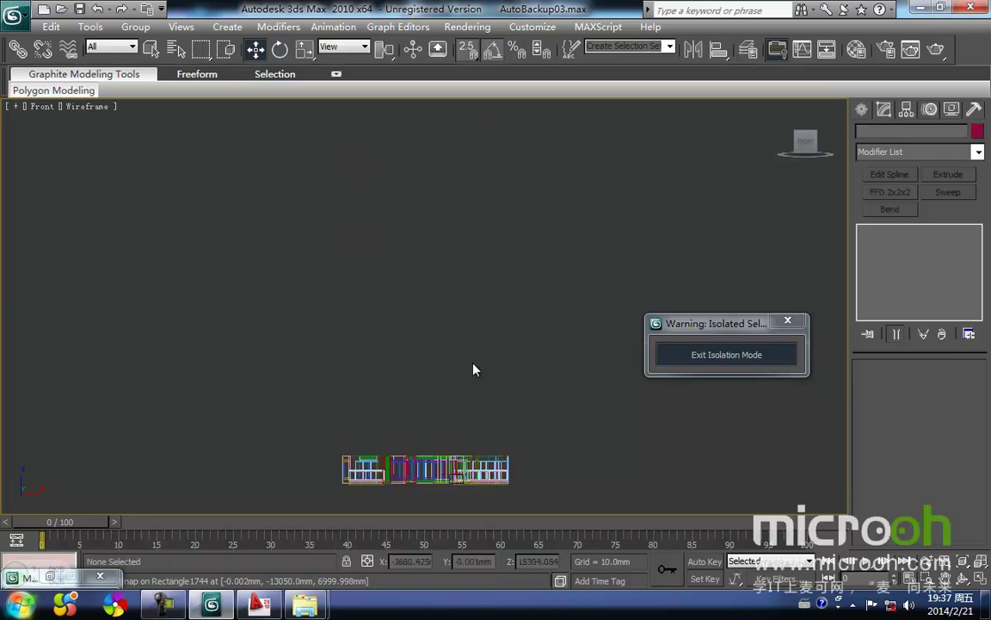
- Select the remaining middle floor in a shaded angled view and exit isolation mode
middle_click_drag(474, 356, 410, 276)
left_click(338, 386)
mouse_move(338, 387)
middle_mouse_down("alt")
mouse_move(394, 440)
mouse_move(421, 444)
middle_mouse_up("alt")
key("F3")
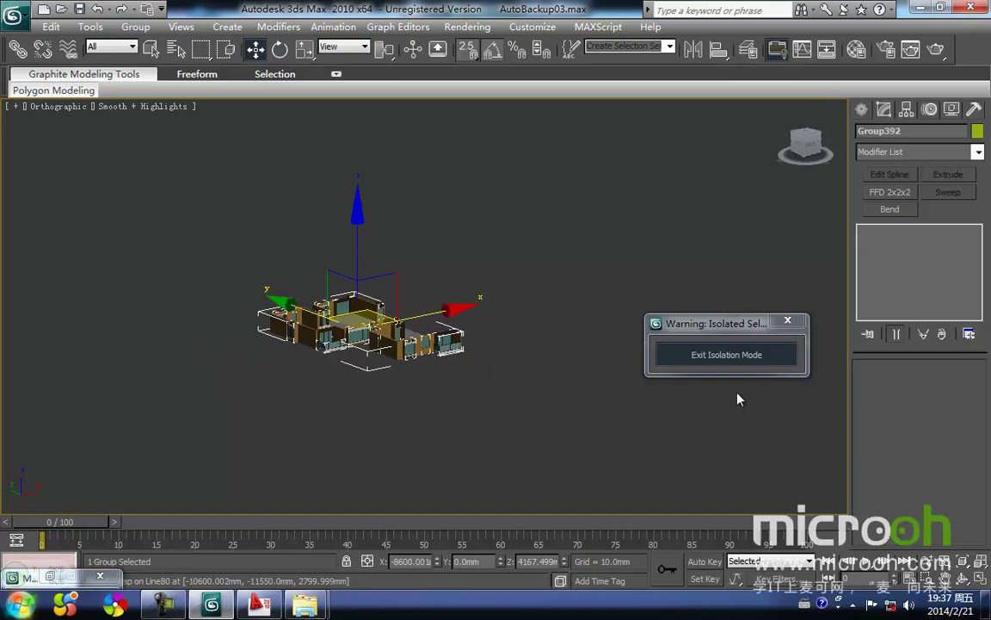
left_click(733, 378)
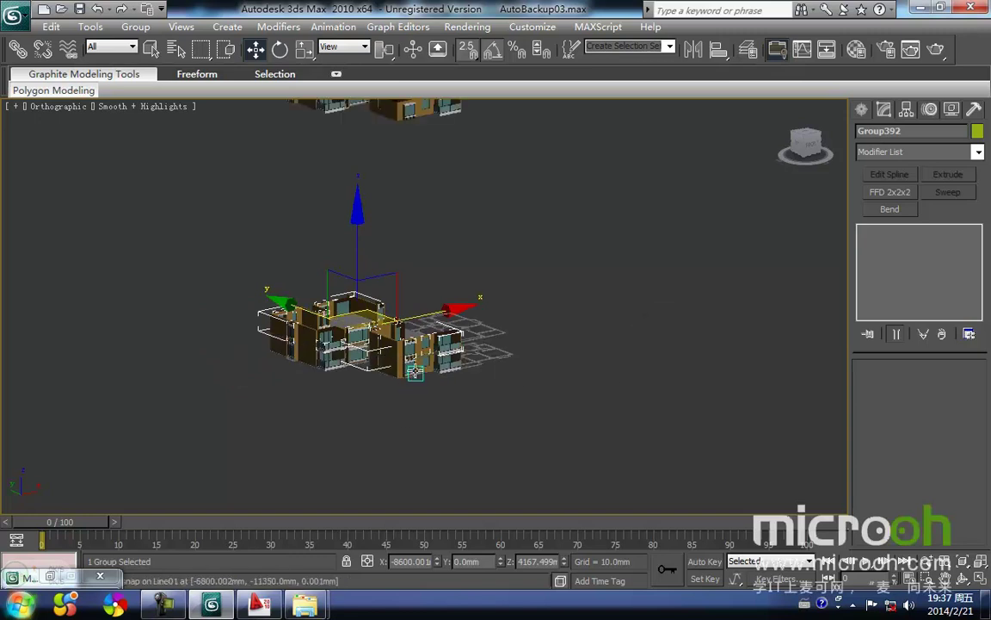
- Select the ground floor and top floor groups and hide them
left_click(411, 368, "ctrl")
left_click(426, 383)
left_click(411, 365)
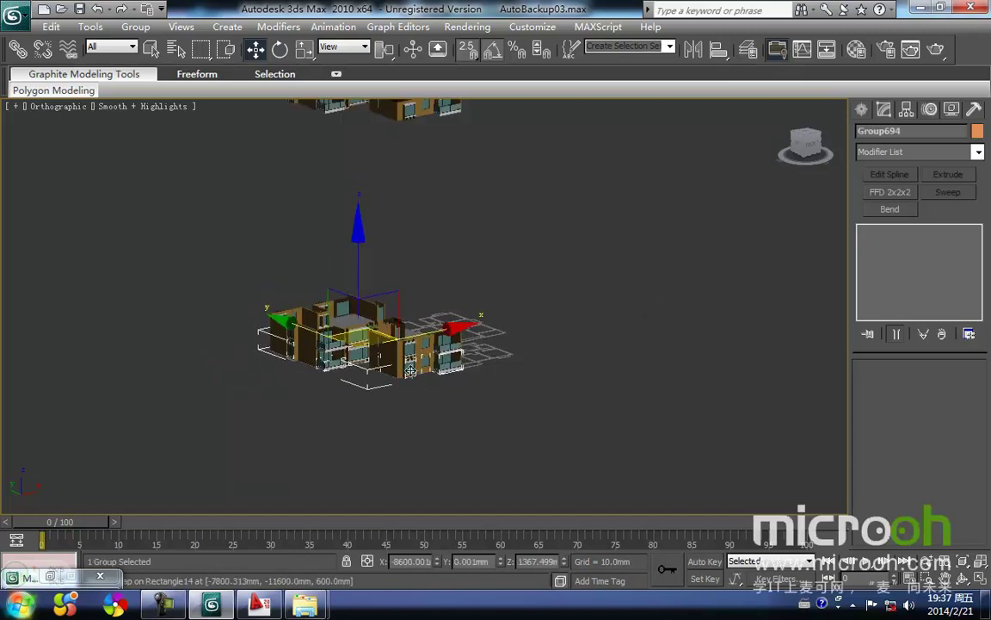
middle_click_drag(402, 357, 401, 486)
left_click(399, 239, "ctrl")
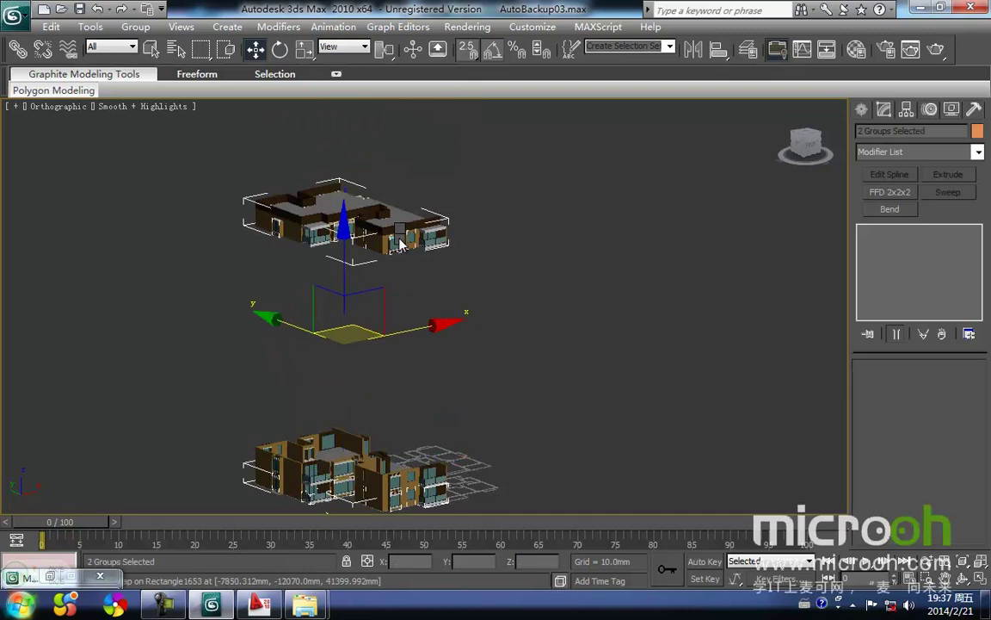
right_click(397, 225)
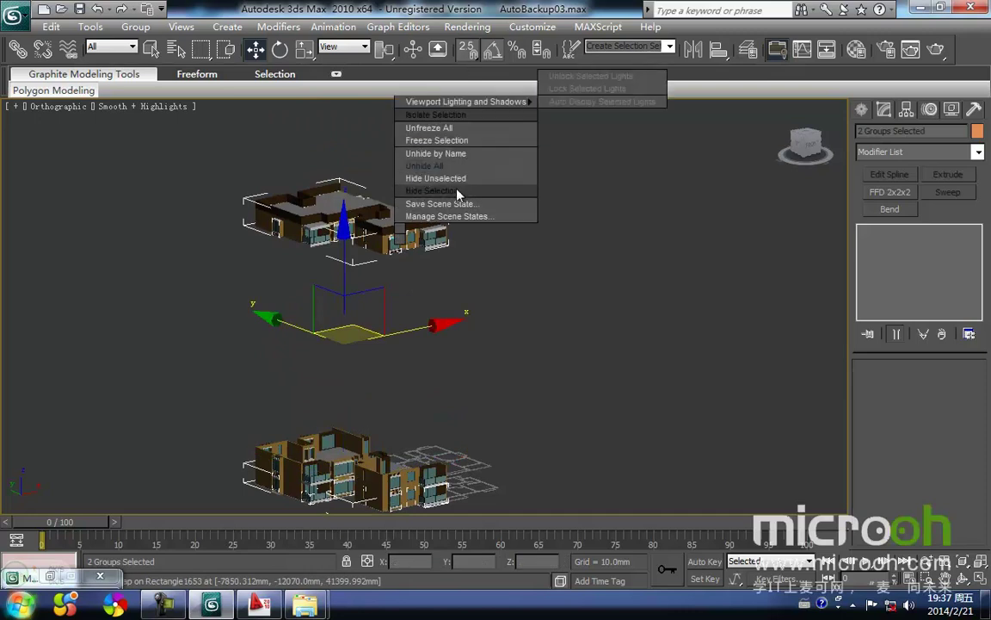
left_click(454, 191)
middle_click_drag(422, 355, 434, 260)
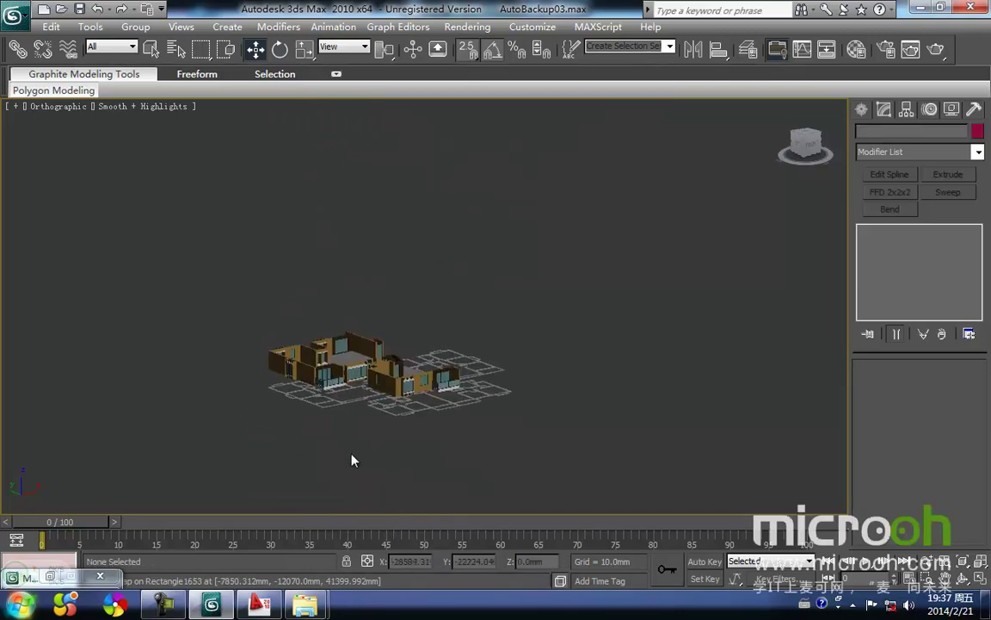
- Explode the remaining middle floor's group into individual objects and clear the selection
left_click(387, 366)
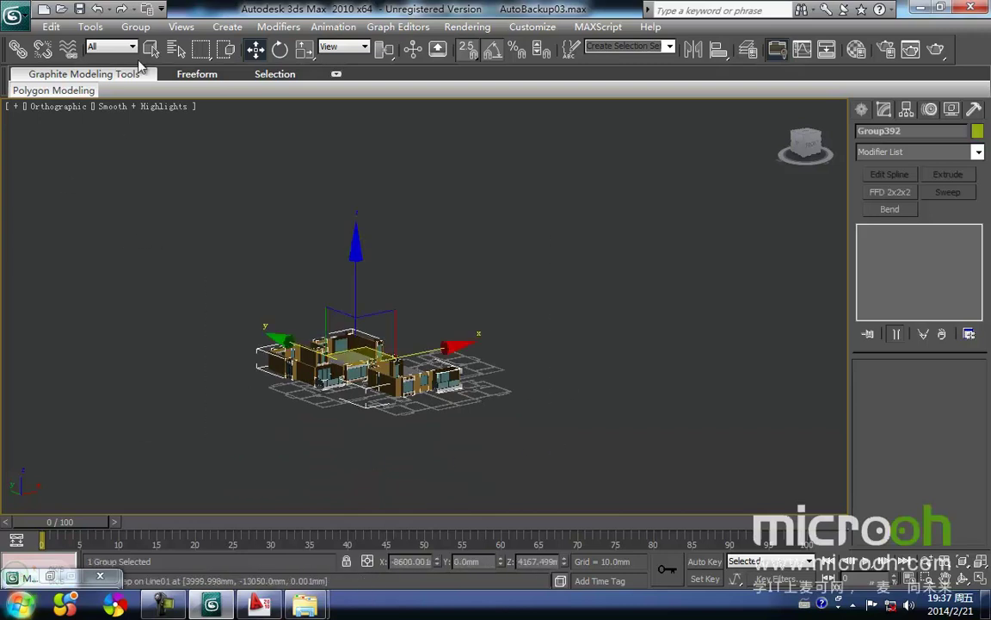
left_click(135, 26)
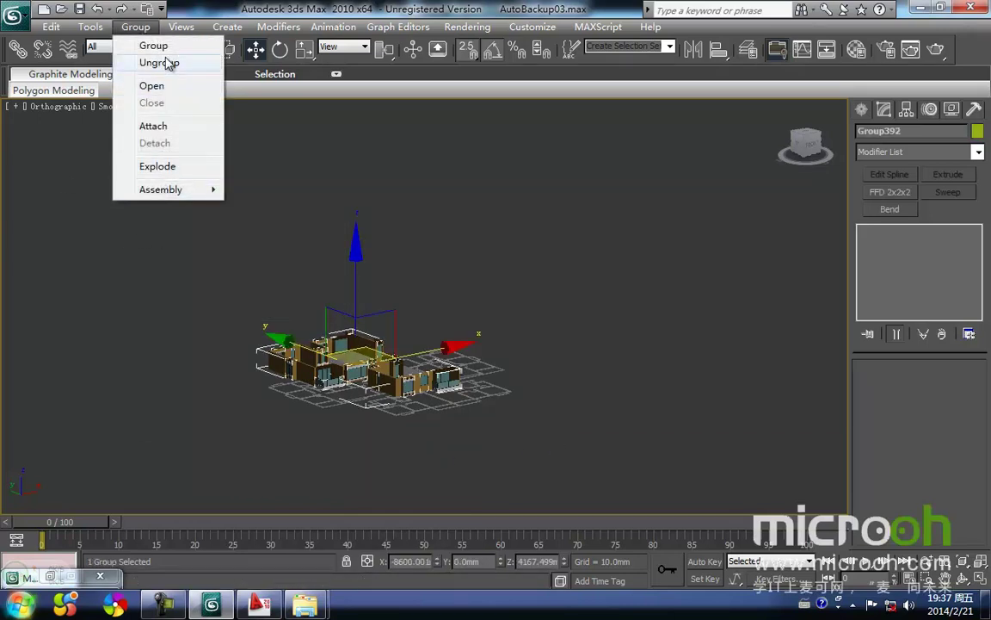
left_click(155, 169)
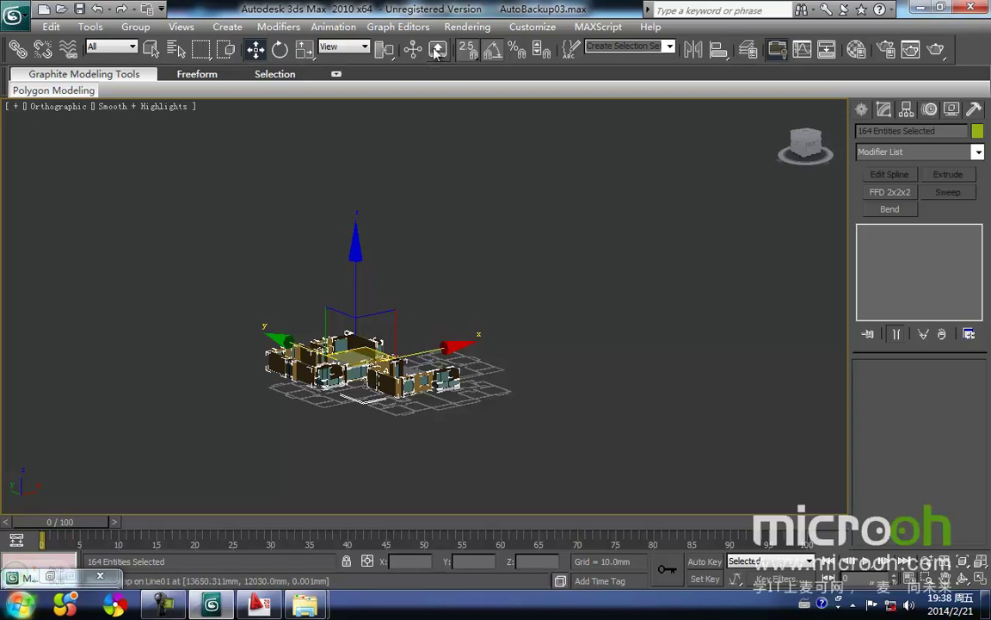
left_click(449, 230)
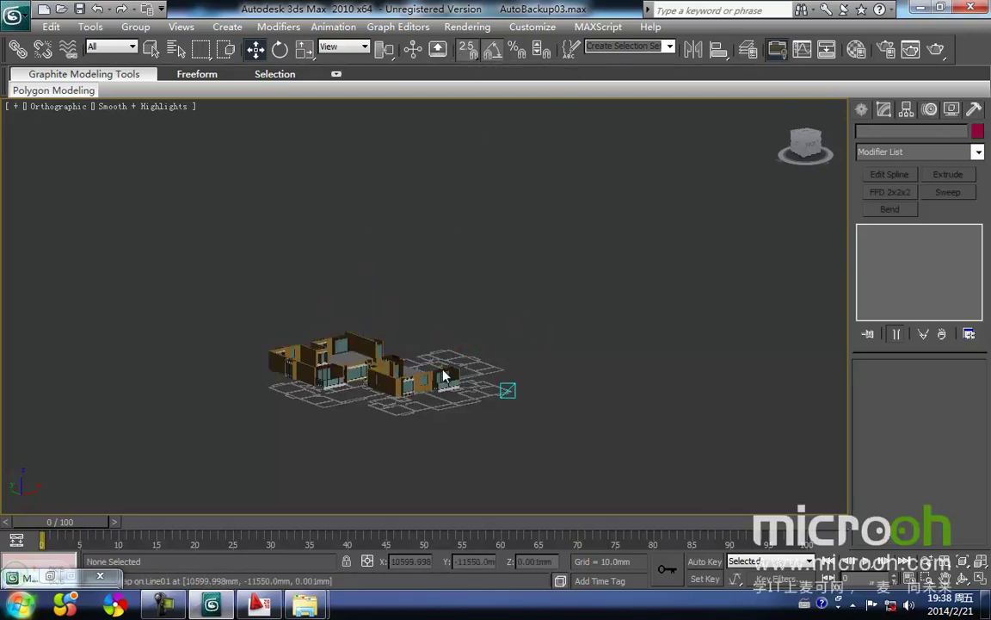
- Try moving one of the exploded floor's front corner walls, and undo the move
scroll(534, 390, "up", 10)
key("F3")
key("F3")
middle_click_drag(570, 446, 440, 387)
left_click(467, 386)
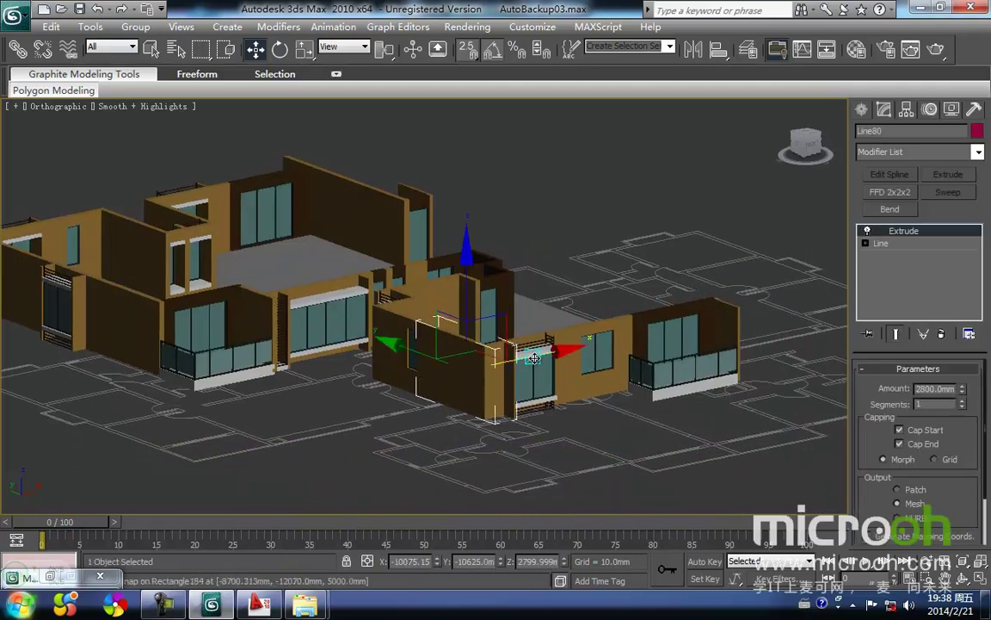
left_click_drag(534, 358, 631, 352)
key("ctrl+z")
scroll(433, 435, "down", 3)
middle_click_drag(426, 456, 440, 419)
left_click(405, 434)
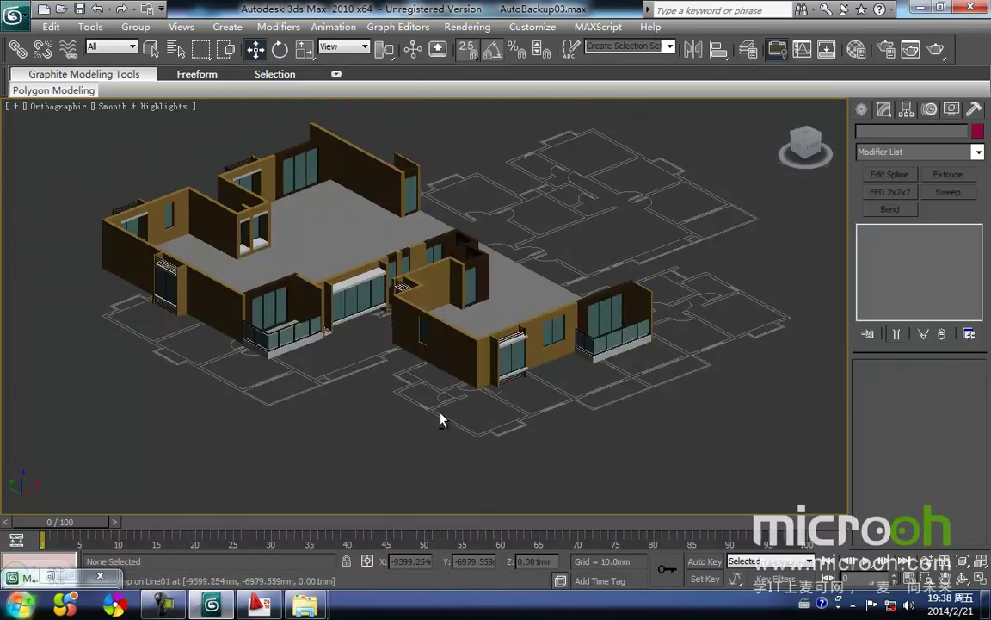
- Select every object that uses the 墙体1 material and isolate the selection
key("m")
left_click_drag(761, 102, 773, 104)
left_click(650, 157)
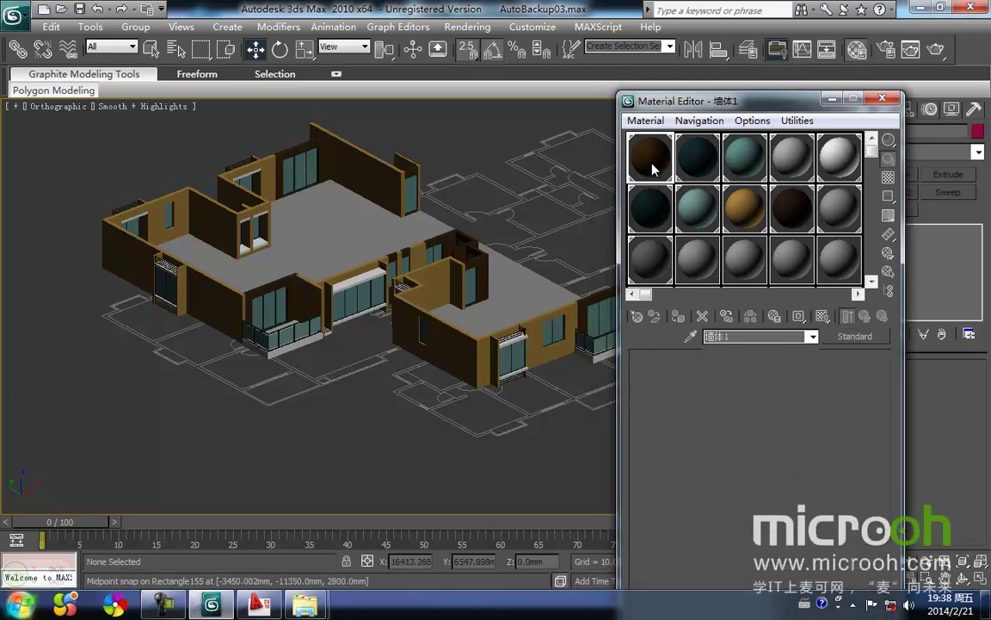
left_click(889, 272)
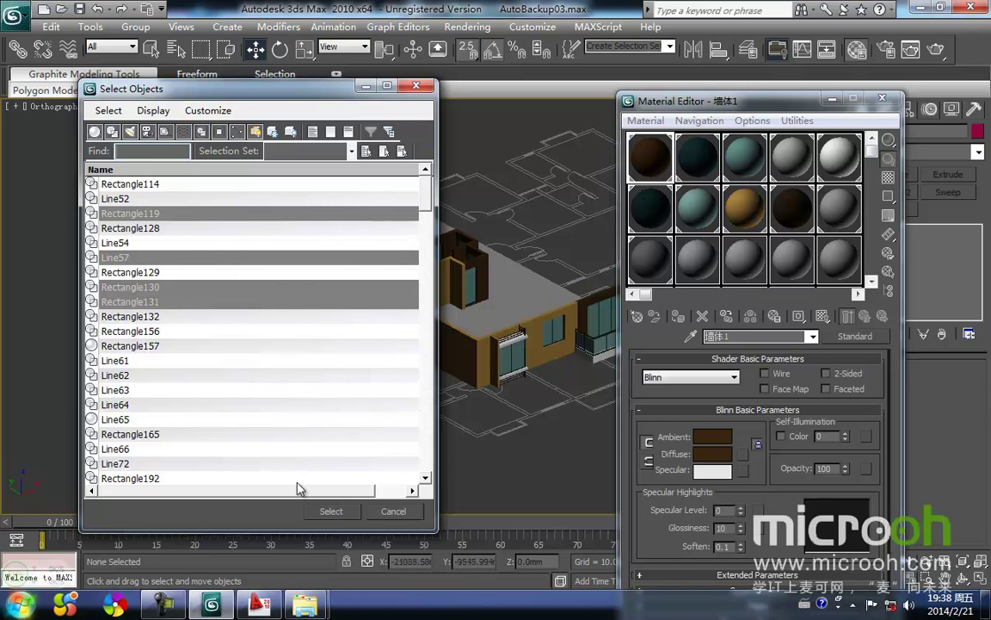
left_click(344, 513)
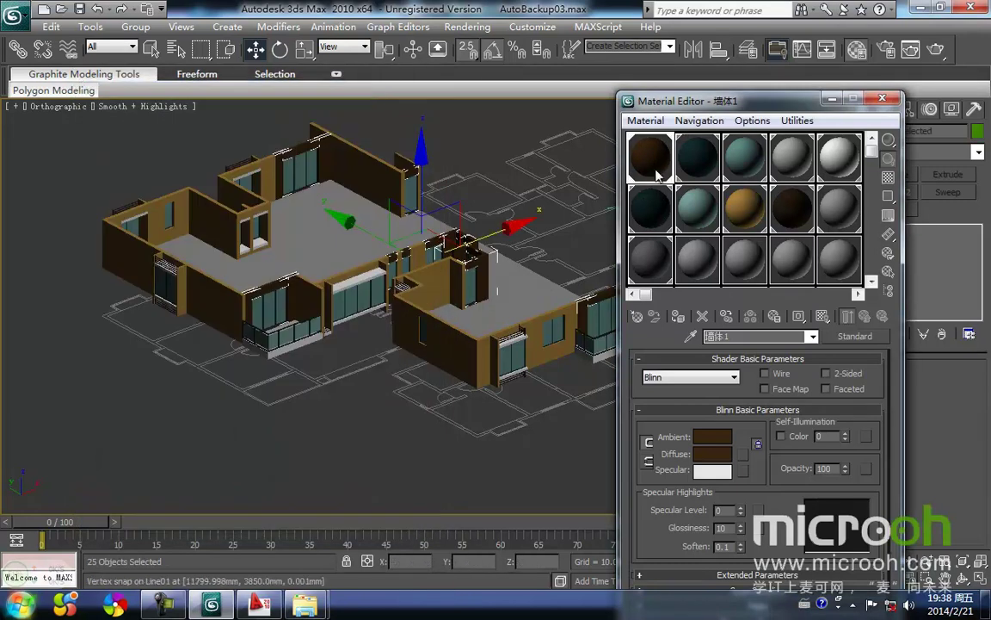
left_click_drag(805, 109, 826, 364)
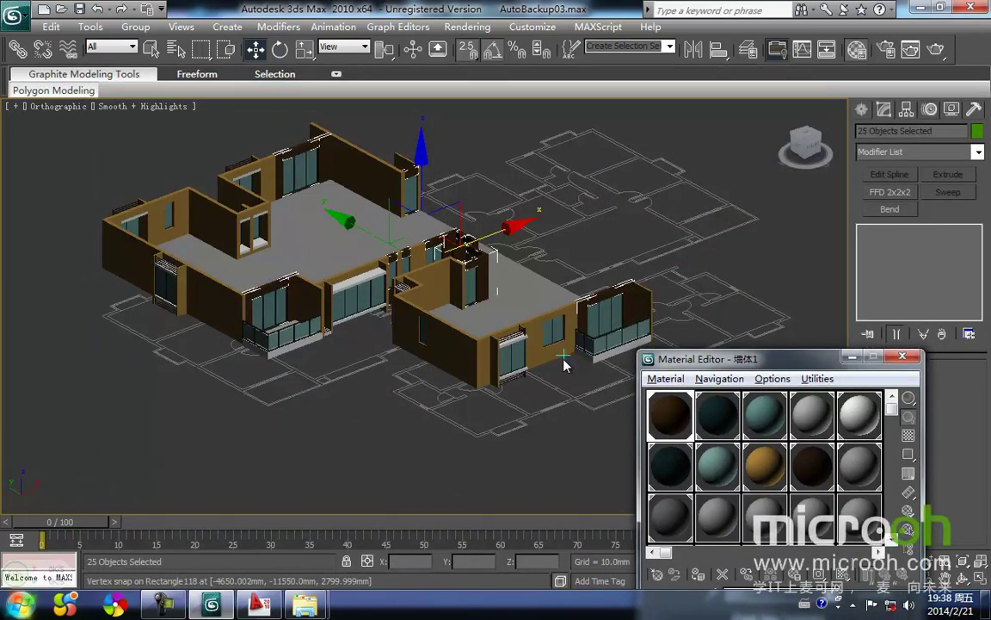
key("alt+q")
- Add an Edit Mesh modifier to one isolated window wall and attach all the other 墙体1 objects to it
left_click(168, 367)
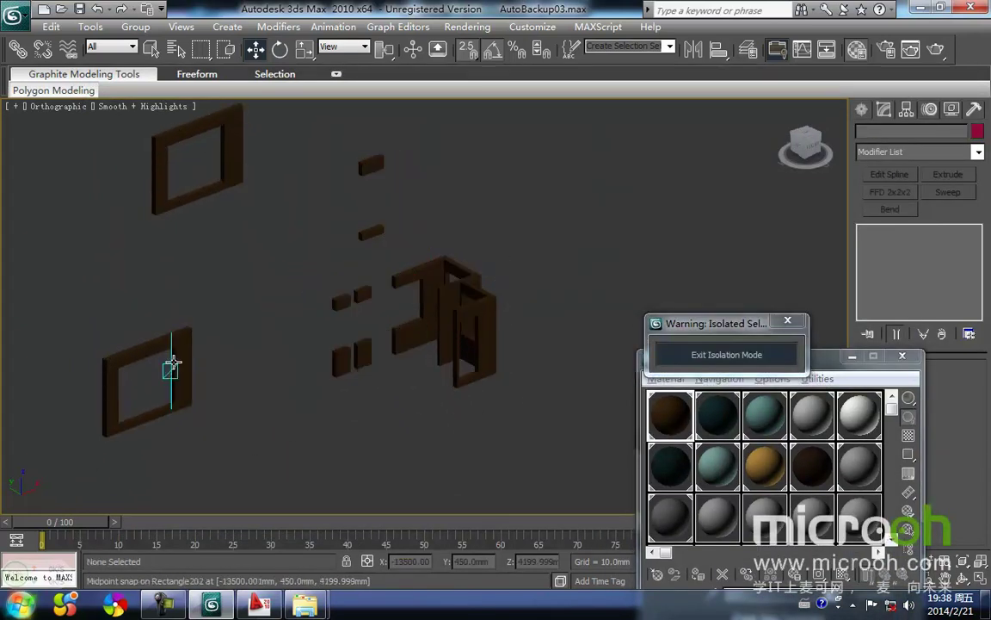
left_click(851, 356)
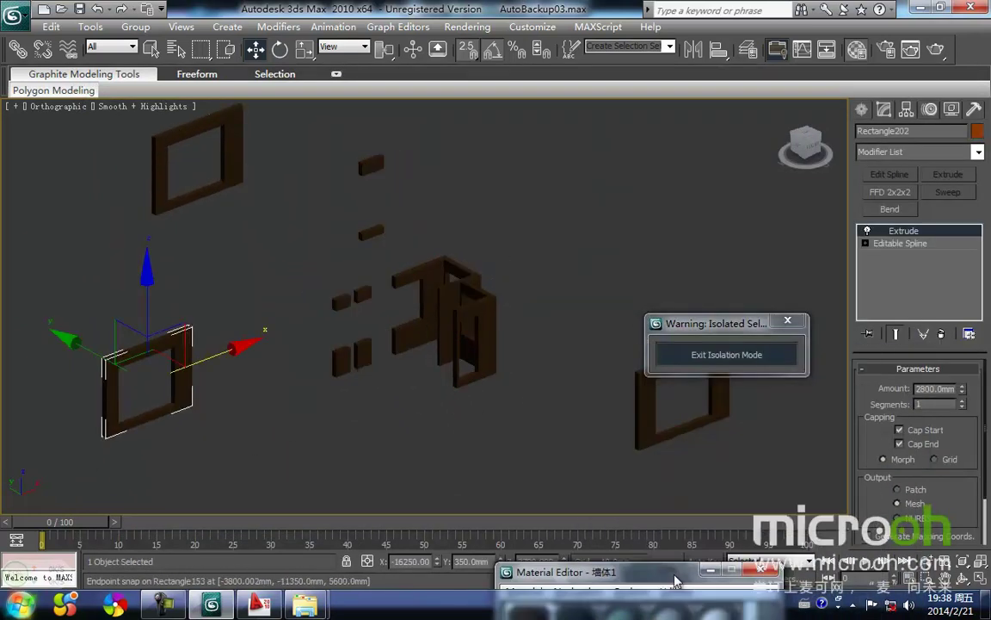
left_click(976, 155)
left_click(891, 168)
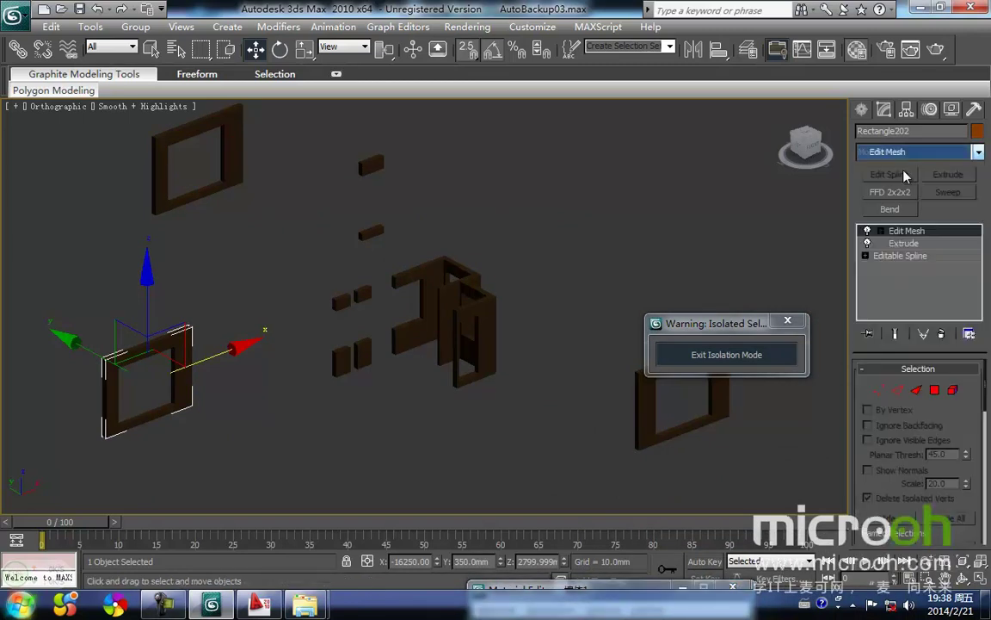
left_click_drag(987, 400, 984, 469)
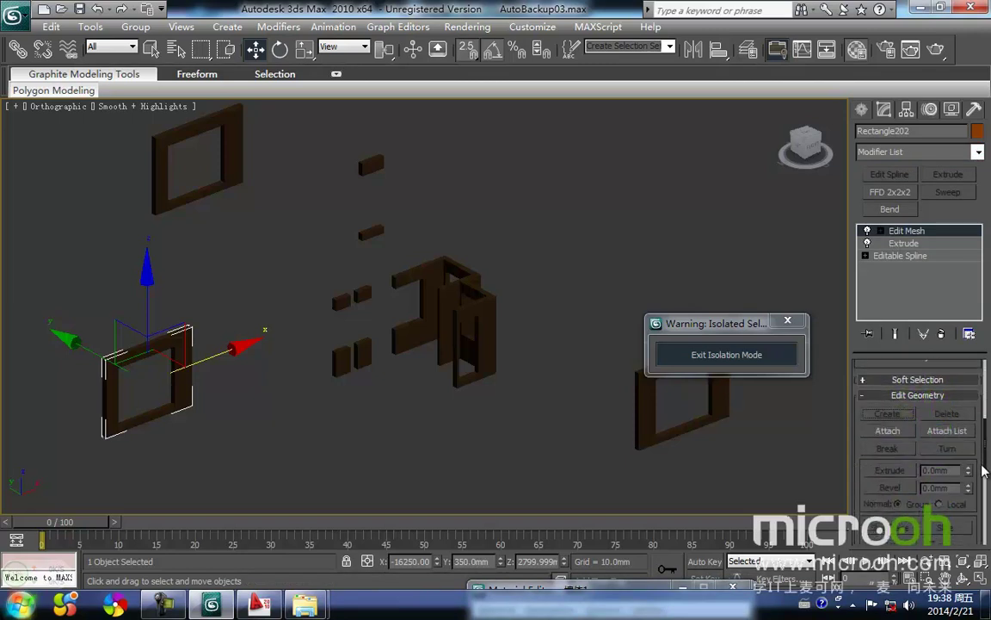
left_click(943, 432)
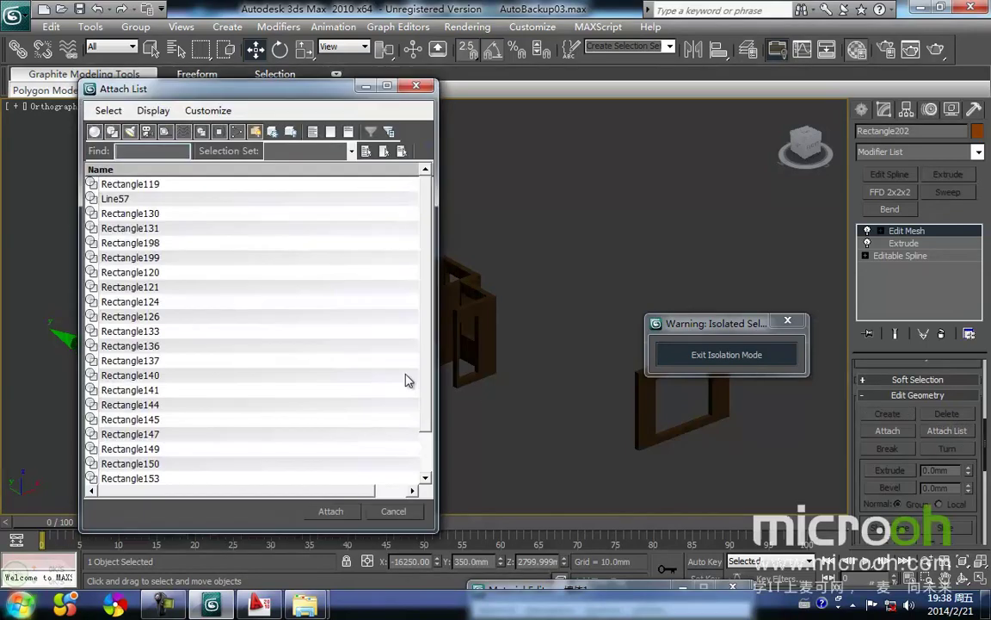
left_click_drag(327, 95, 669, 125)
key("ctrl+a")
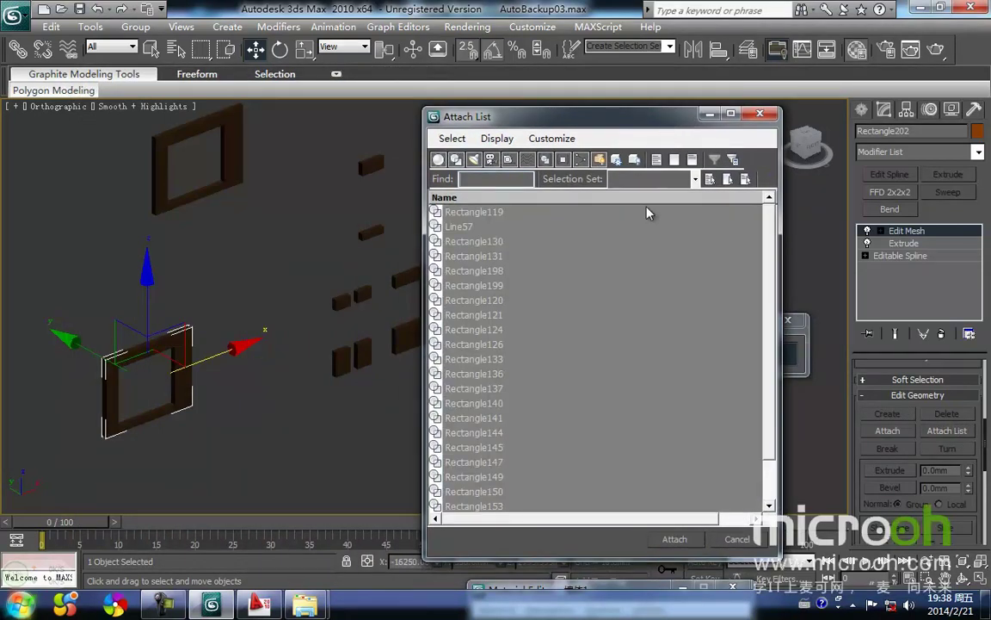
left_click(673, 537)
- Inspect the merged 墙体1 mesh and exit isolation mode to show the whole floor
middle_click_drag(510, 410, 433, 333)
scroll(436, 370, "down", 3)
left_click(532, 391)
left_click_drag(533, 391, 349, 260)
middle_click_drag(428, 293, 407, 288)
scroll(407, 288, "down", 3)
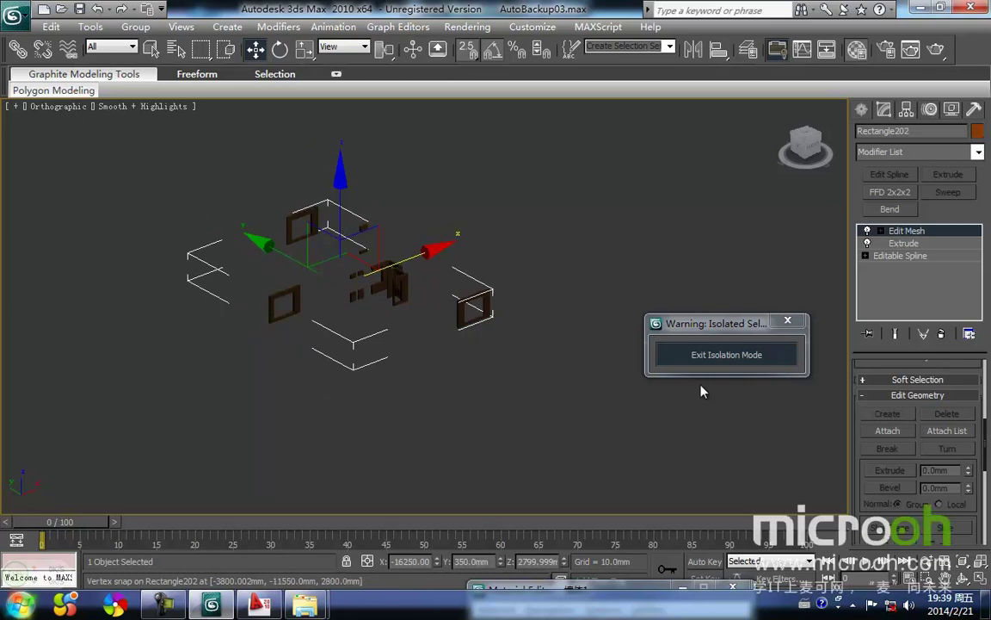
left_click(710, 354)
scroll(447, 324, "up", 5)
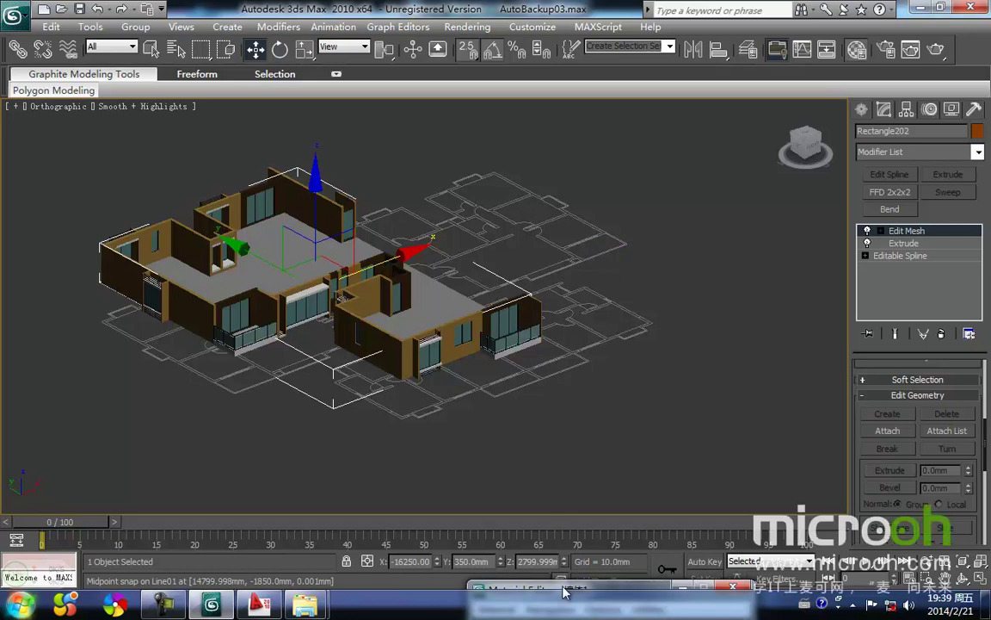
- Isolate every object that uses the 窗框 material and select one of the window frames
left_click_drag(566, 592, 507, 257)
left_click(481, 315)
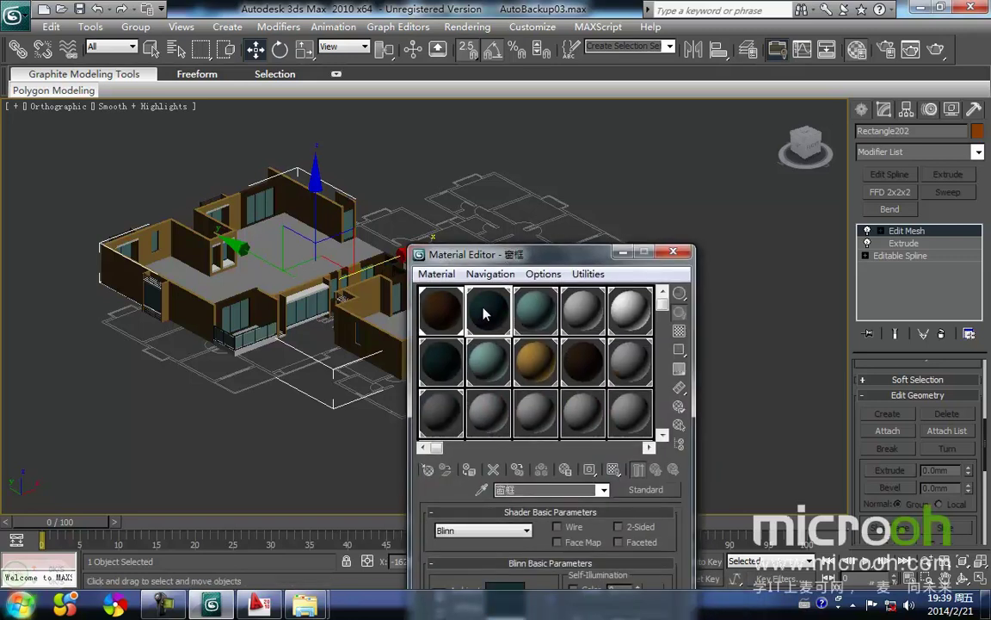
left_click(679, 442)
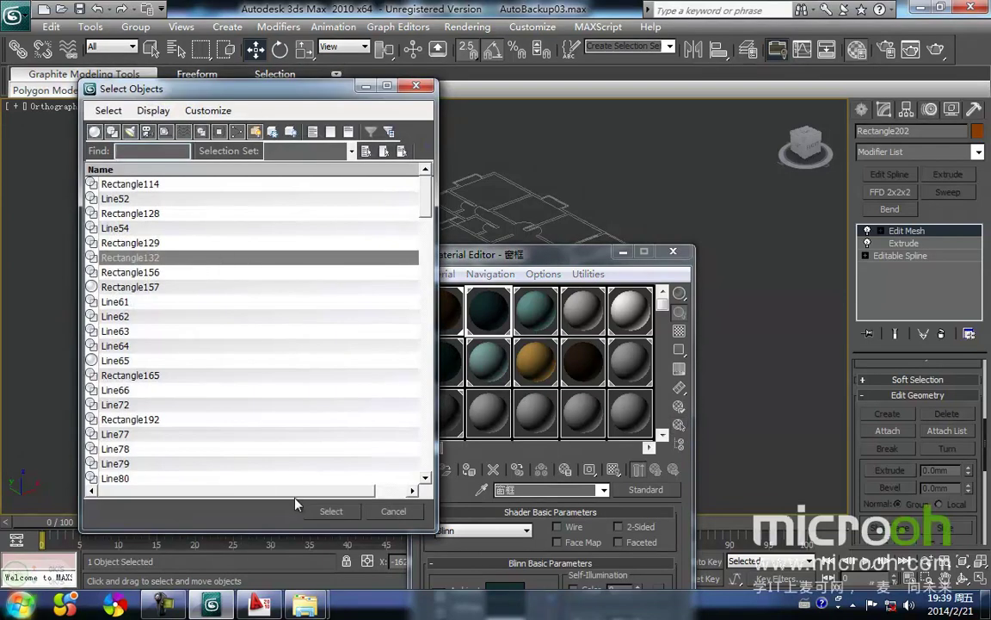
left_click(329, 512)
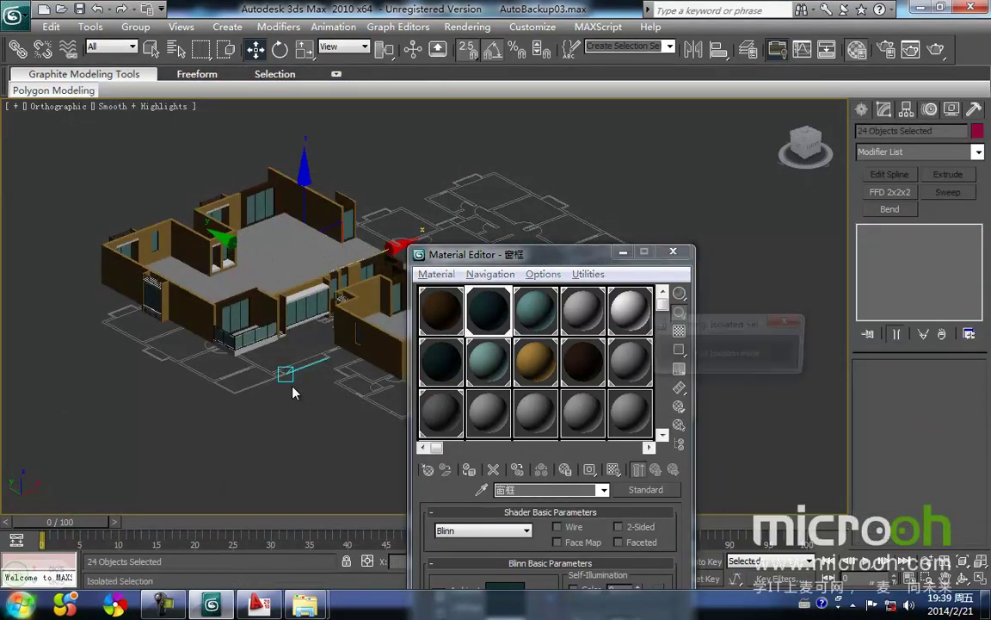
key("alt+q")
left_click_drag(580, 264, 460, 449)
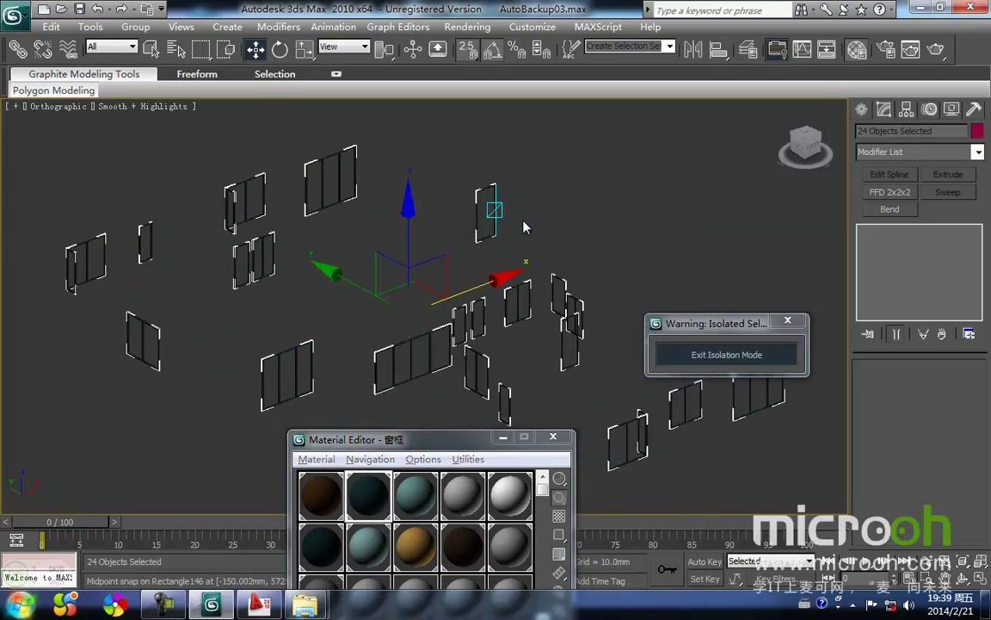
left_click(489, 205)
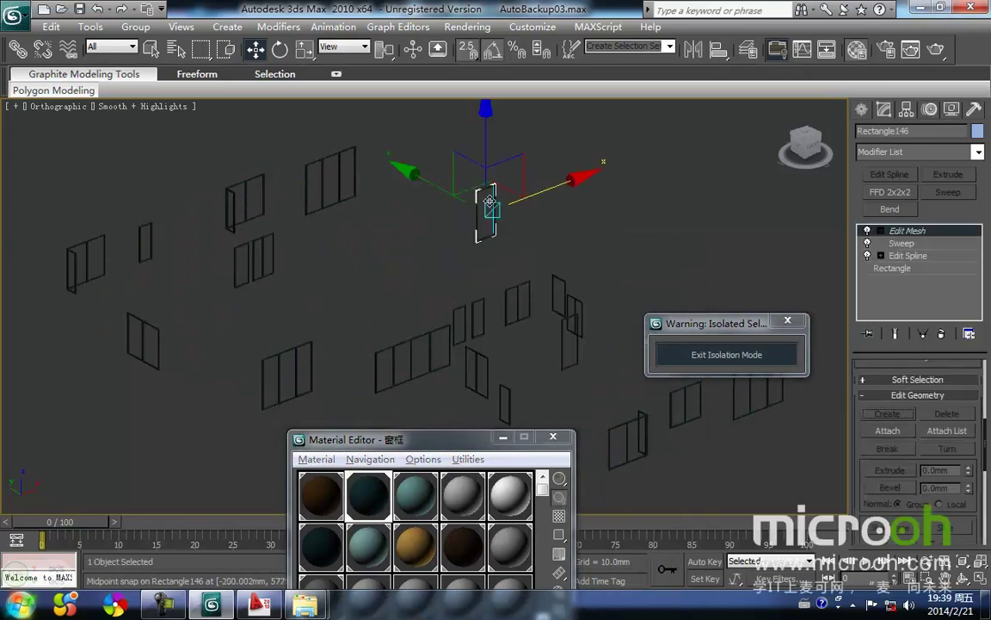
- Attach all the other 窗框 objects to the selected window frame and exit isolation mode
left_click(947, 430)
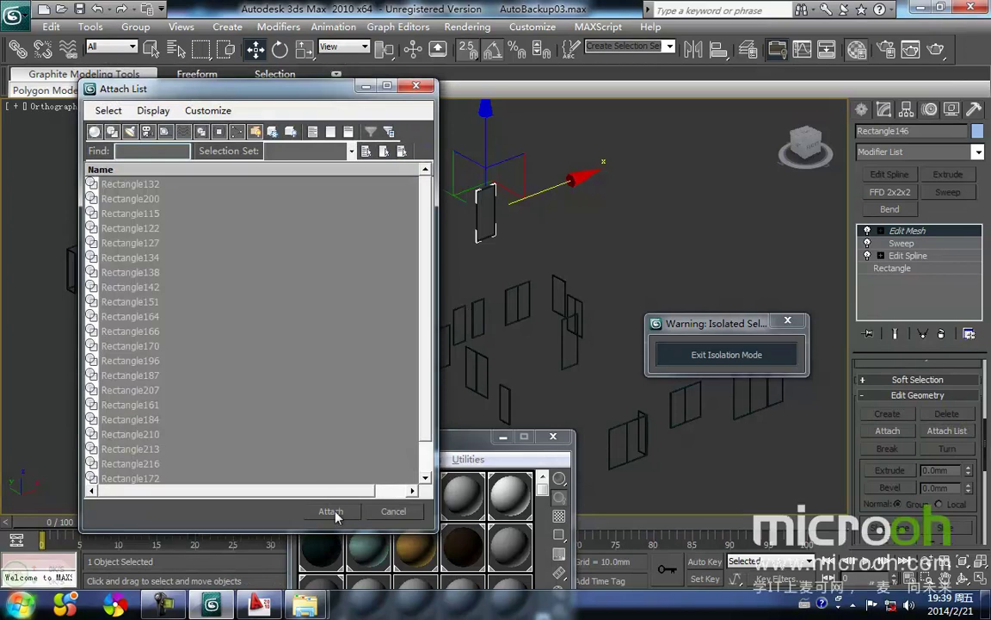
left_click(331, 512)
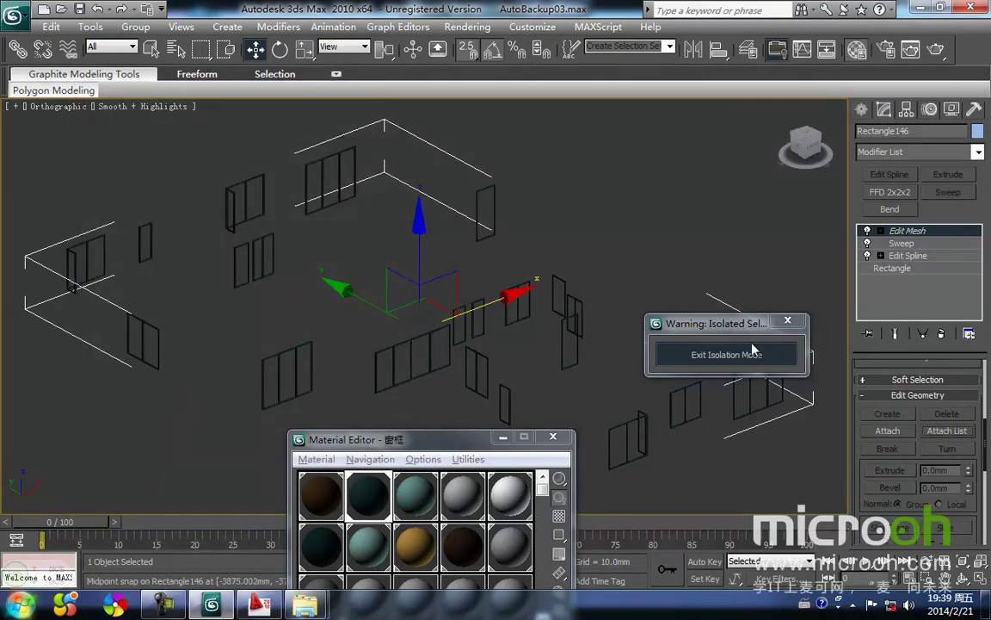
left_click(753, 353)
- Select every object that uses the 玻璃 material and isolate the selection
left_click_drag(396, 439, 344, 287)
left_click(360, 332)
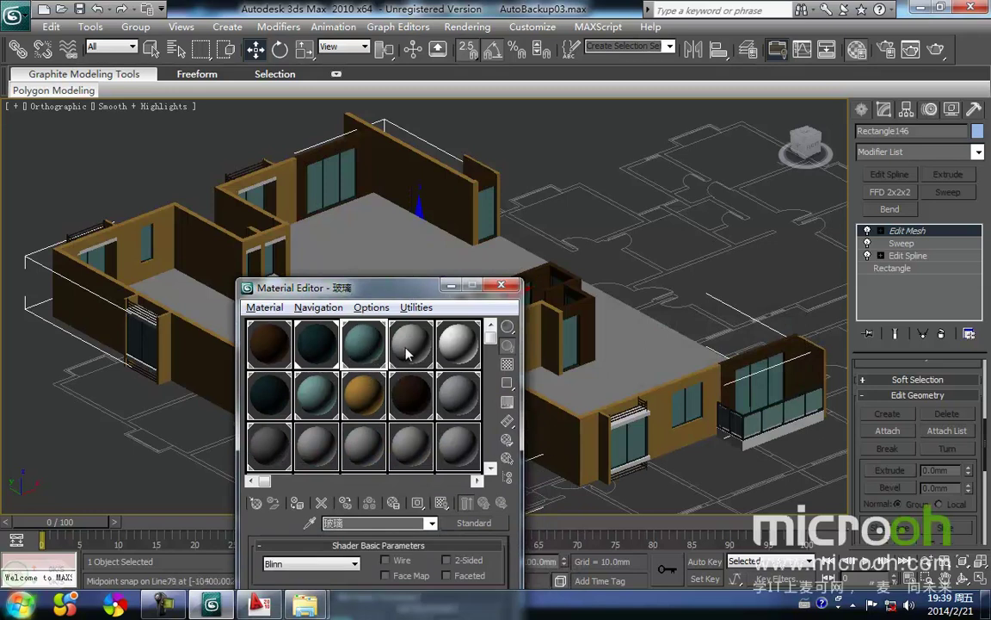
left_click(506, 459)
left_click(353, 513)
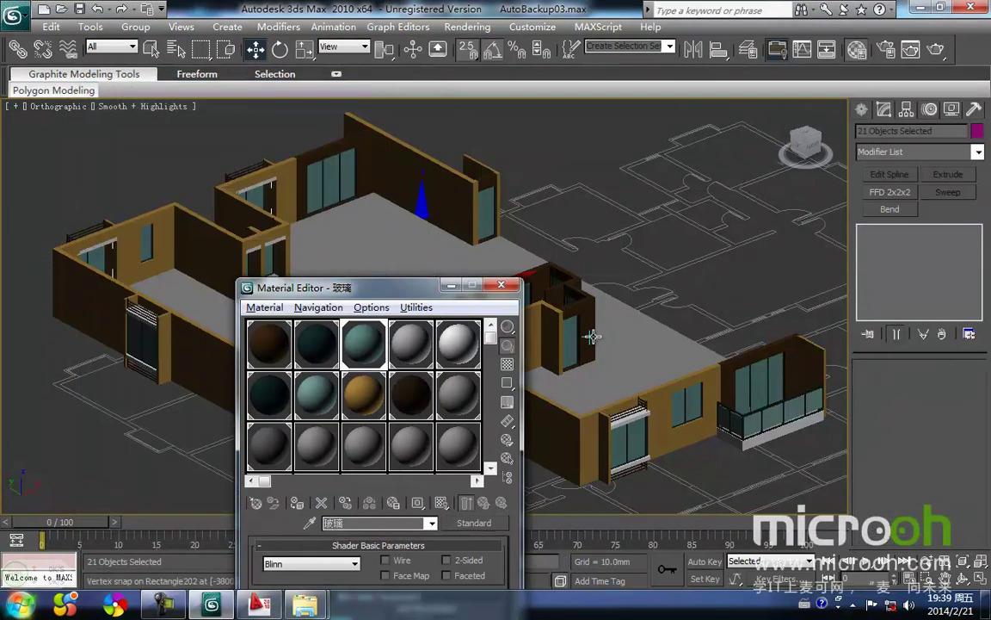
key("alt+q")
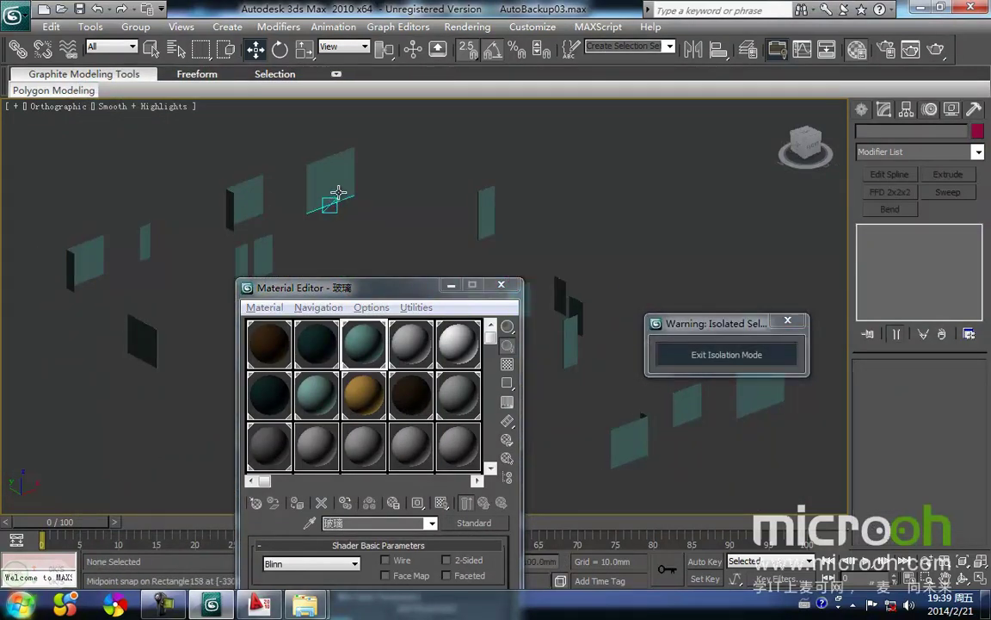
- Attach all the other 玻璃 panes to one isolated glass pane and exit isolation mode
left_click(332, 196)
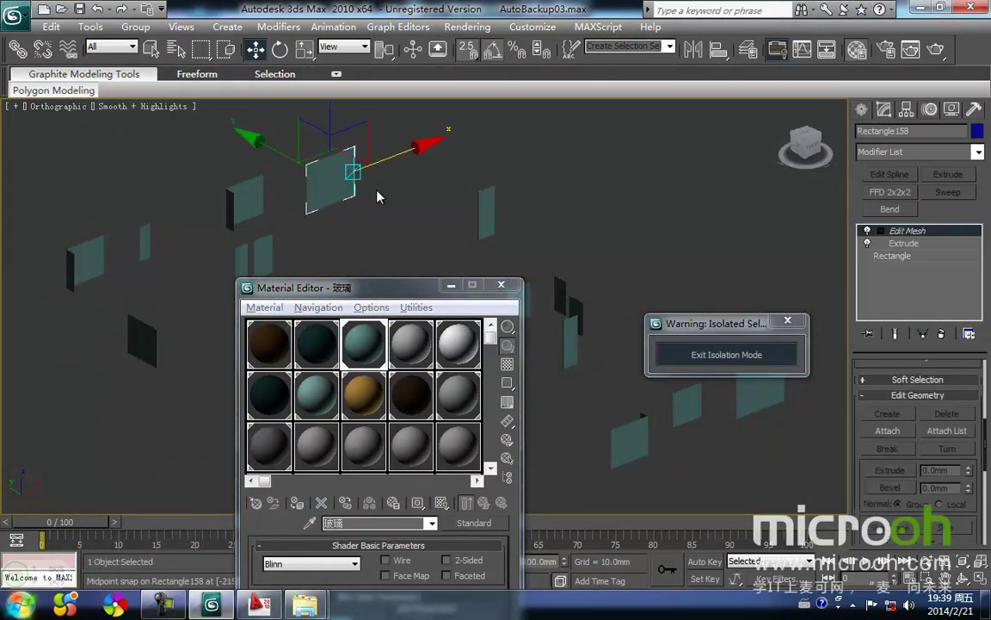
left_click(932, 431)
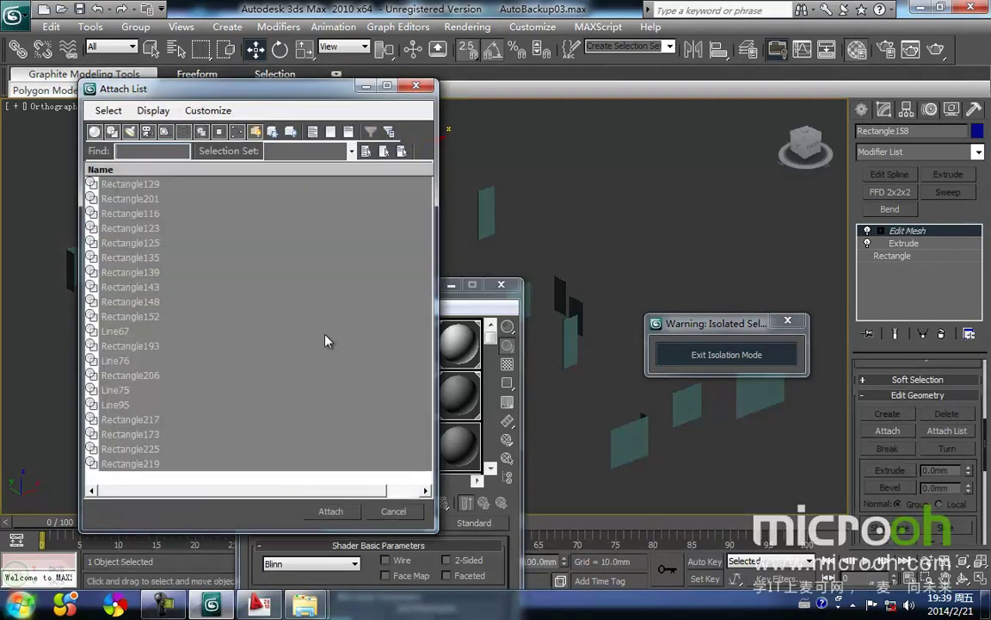
left_click(331, 510)
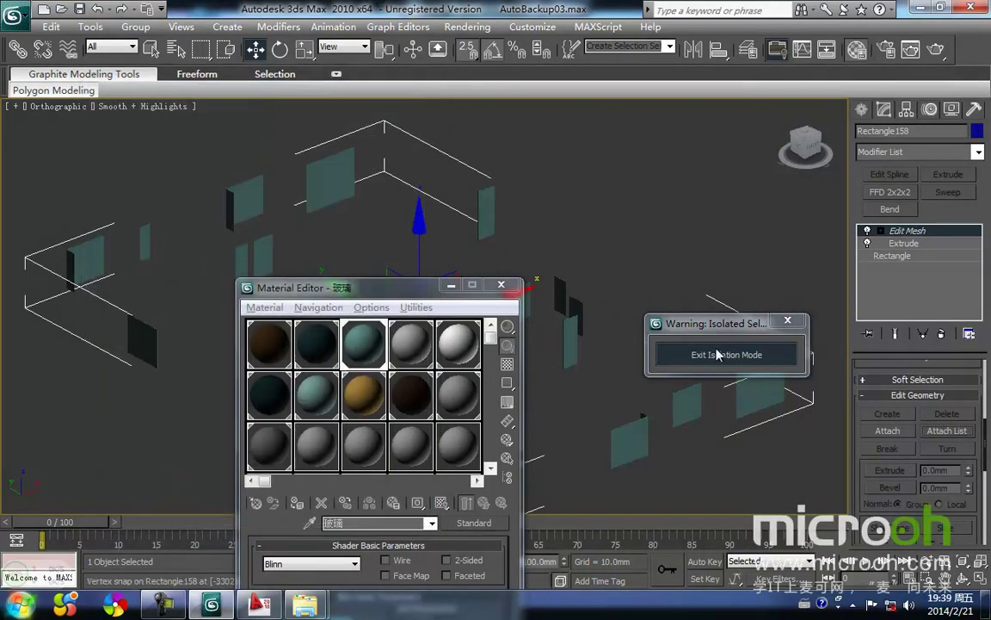
left_click(718, 354)
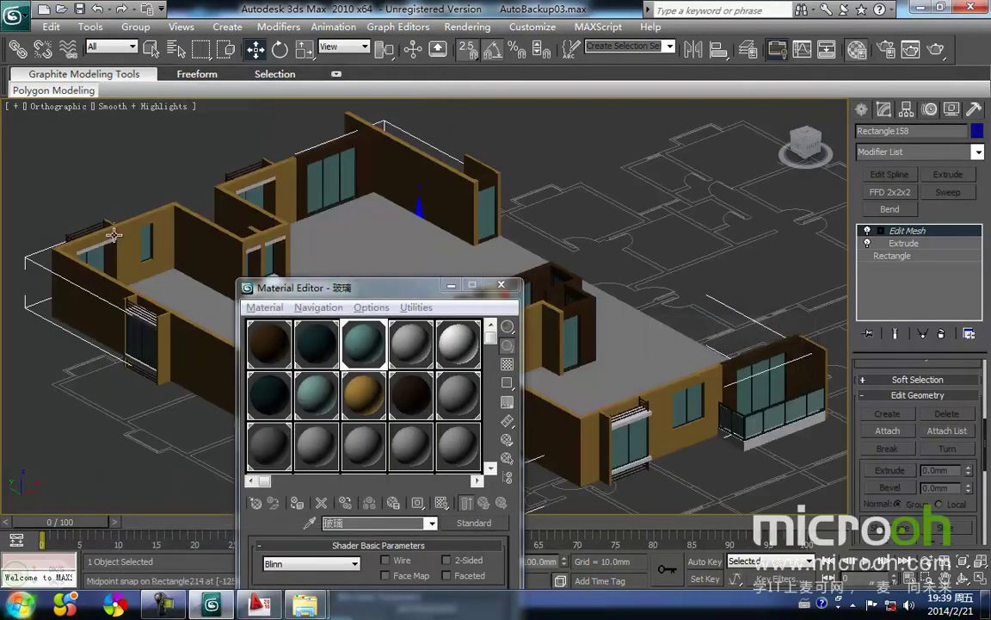
- Select every object that uses the 阳台板 material and isolate the selection
left_click(408, 335)
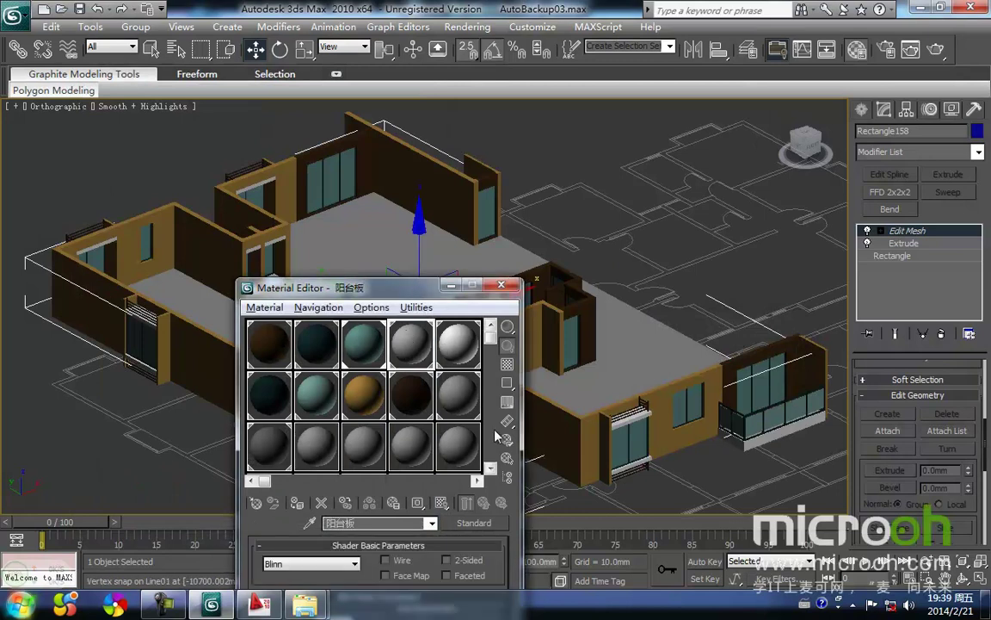
left_click(508, 477)
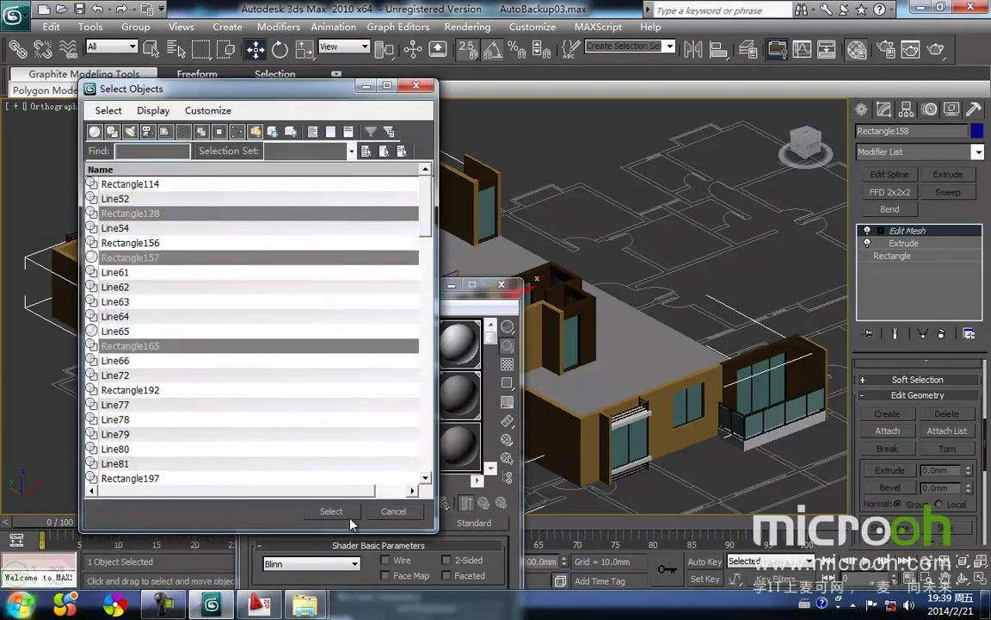
left_click(344, 513)
key("alt+q")
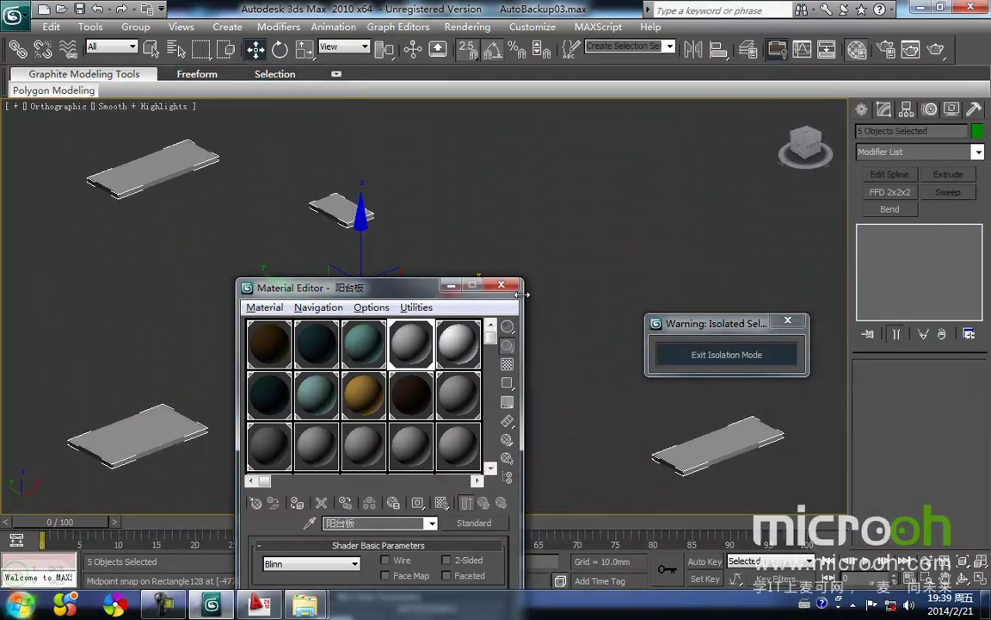
- Add an Edit Mesh modifier to one of the isolated balcony slabs
left_click_drag(404, 299, 187, 261)
left_click(568, 453)
left_click(563, 373)
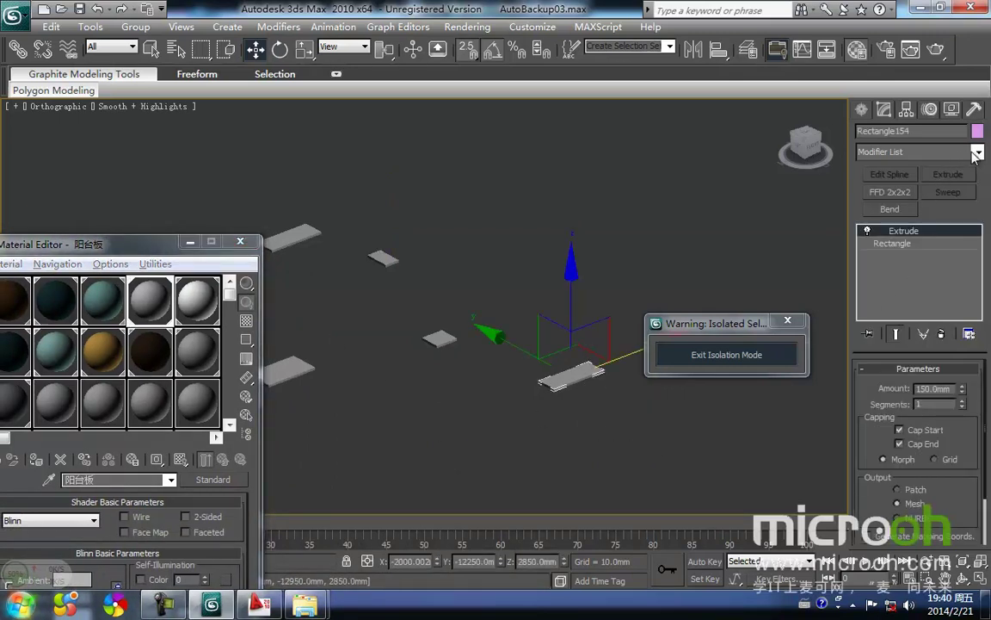
left_click(946, 151)
left_click(912, 169)
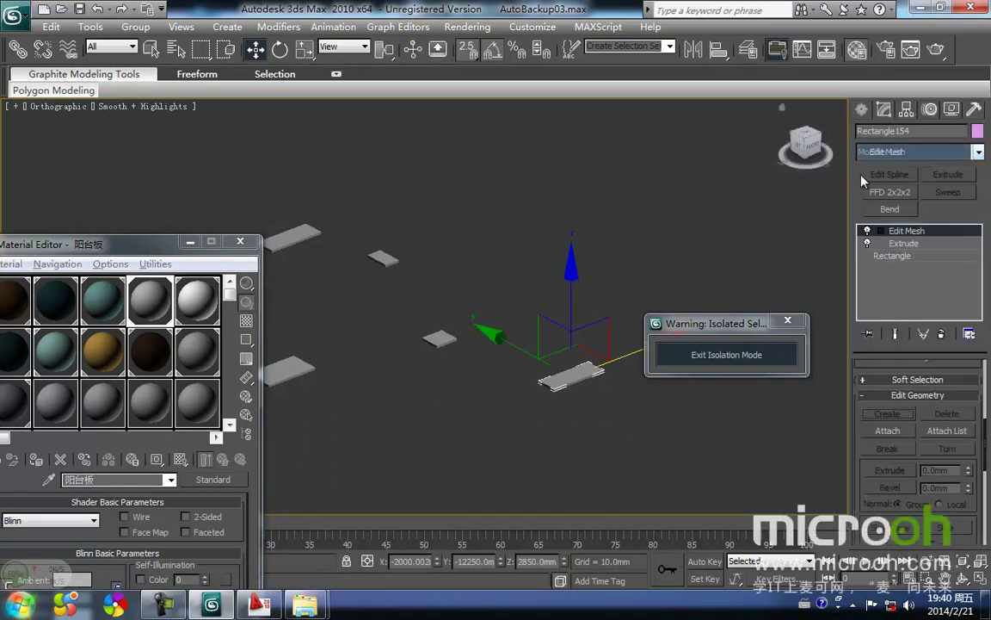
- Attach all the other 阳台板 slabs to the slab with the Edit Mesh modifier and exit isolation mode
scroll(515, 405, "down", 2)
left_click_drag(527, 393, 327, 186)
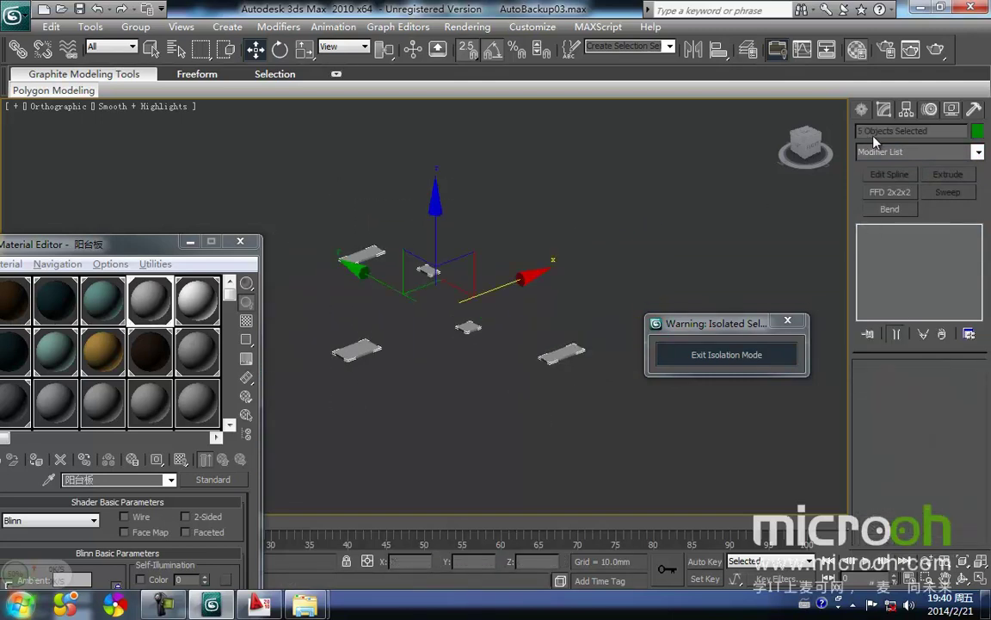
left_click(535, 226)
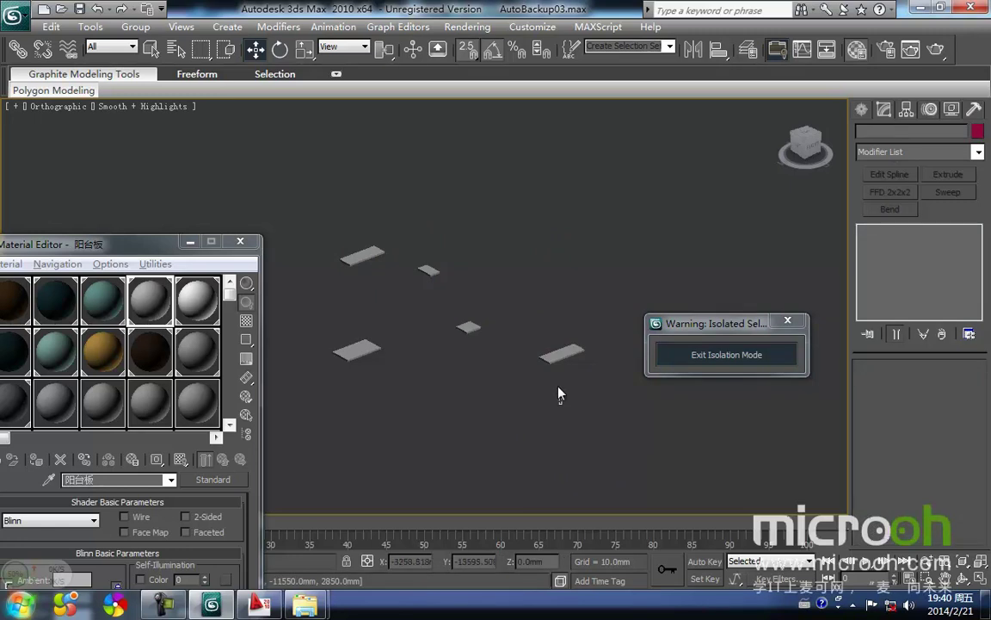
left_click(561, 352)
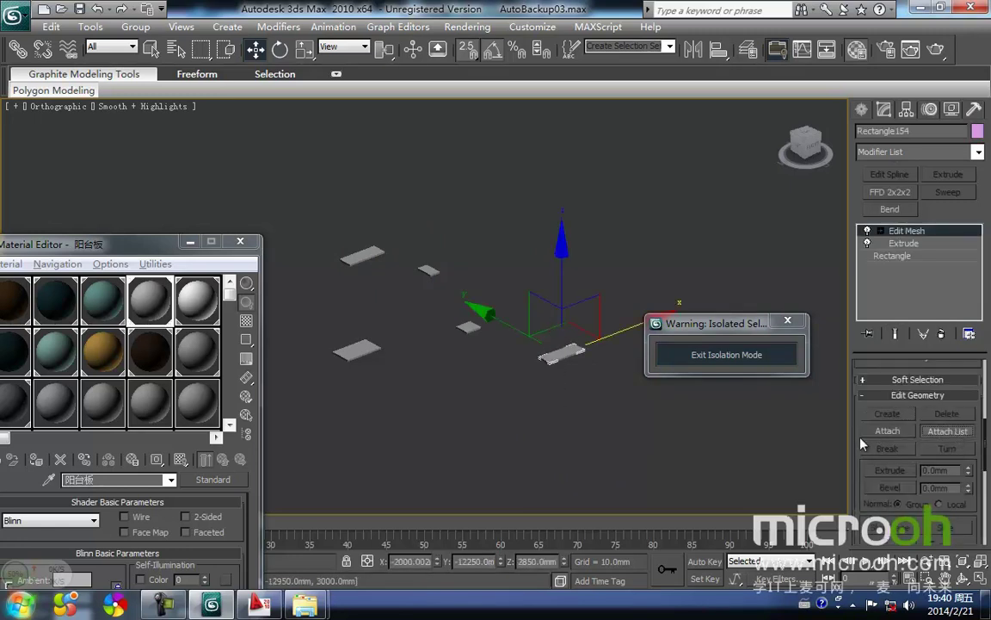
left_click(922, 432)
key("ctrl+a")
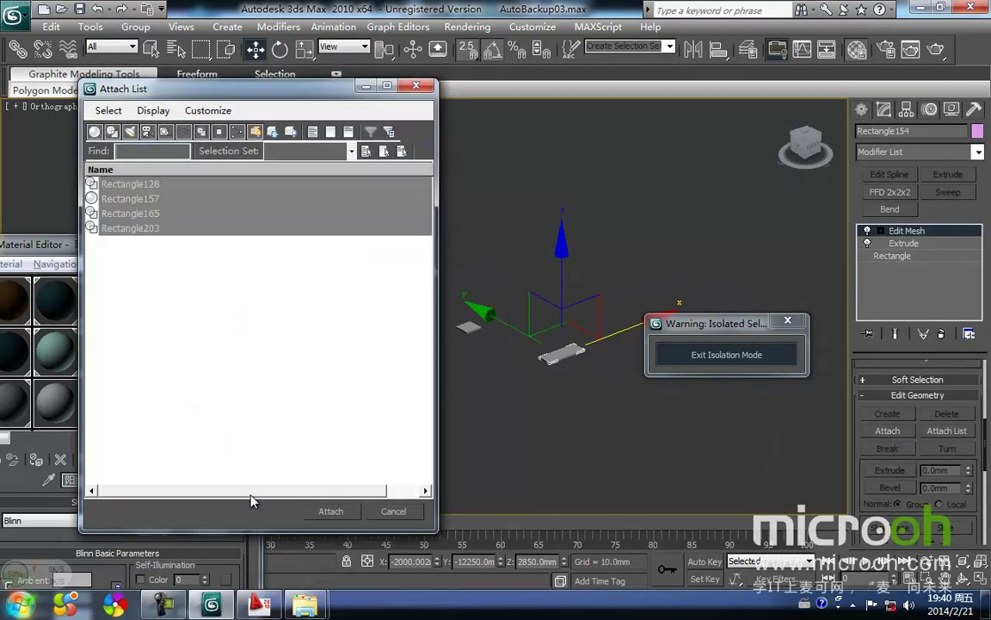
left_click(328, 511)
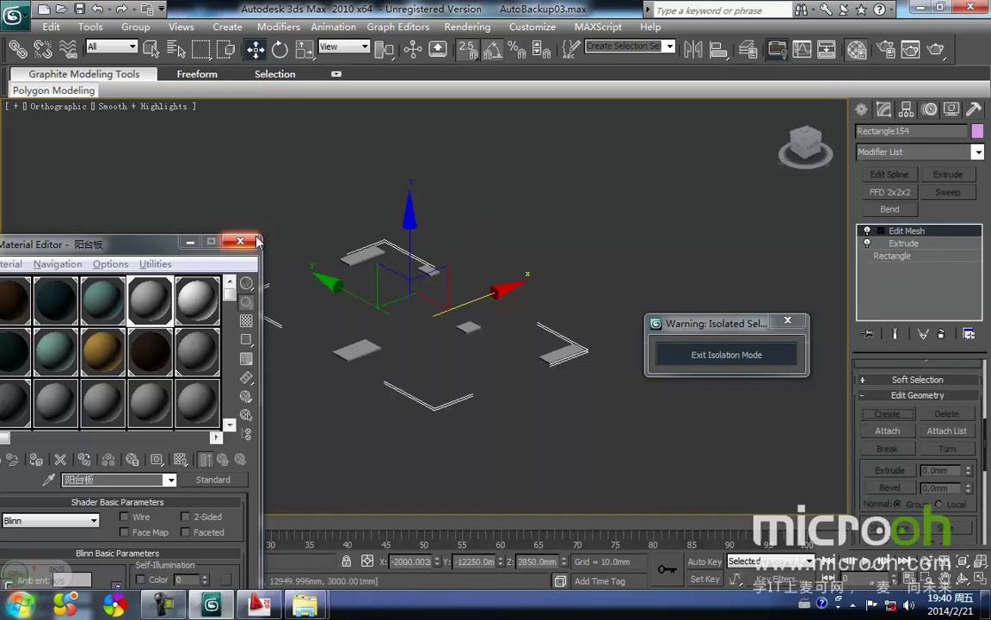
left_click(693, 355)
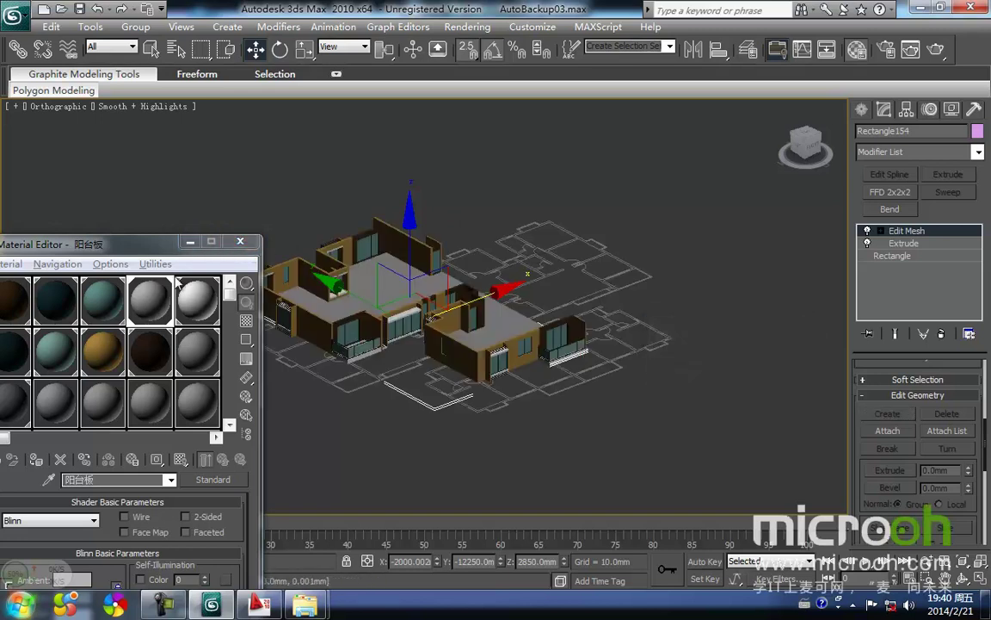
- Select every object that uses the 墙体2 material and isolate the selection
left_click_drag(146, 245, 194, 230)
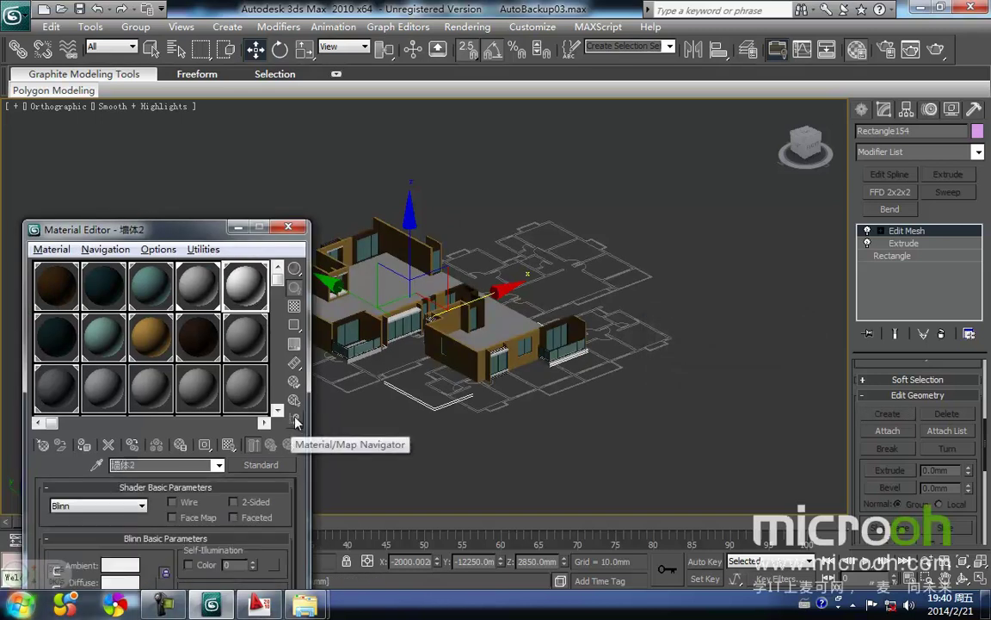
left_click(295, 400)
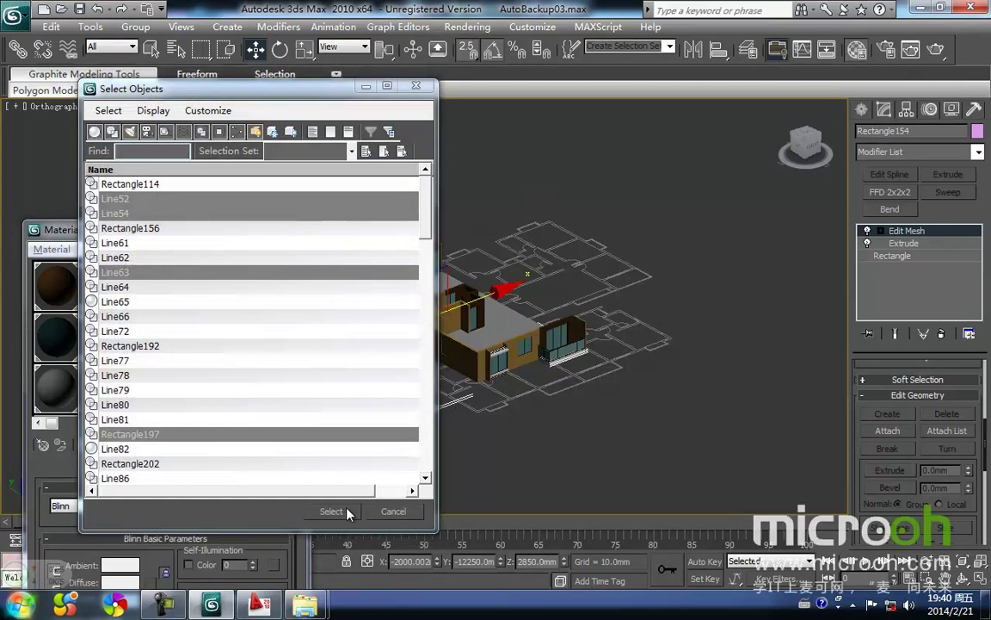
left_click(333, 511)
key("alt+q")
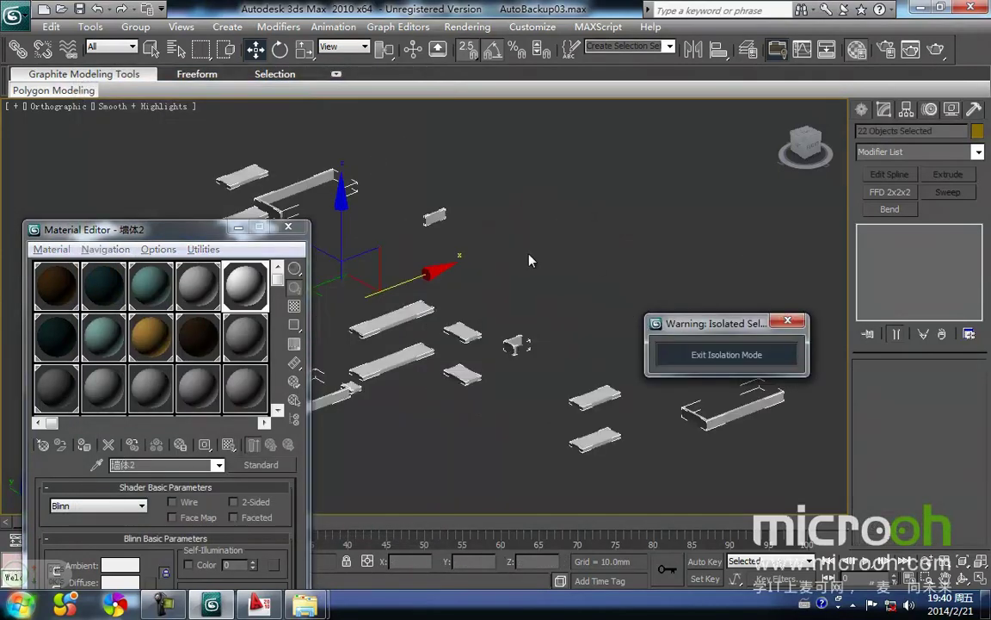
- Add an Edit Mesh modifier to one of the isolated 墙体2 balcony pieces
left_click(530, 382)
scroll(525, 361, "down", 5)
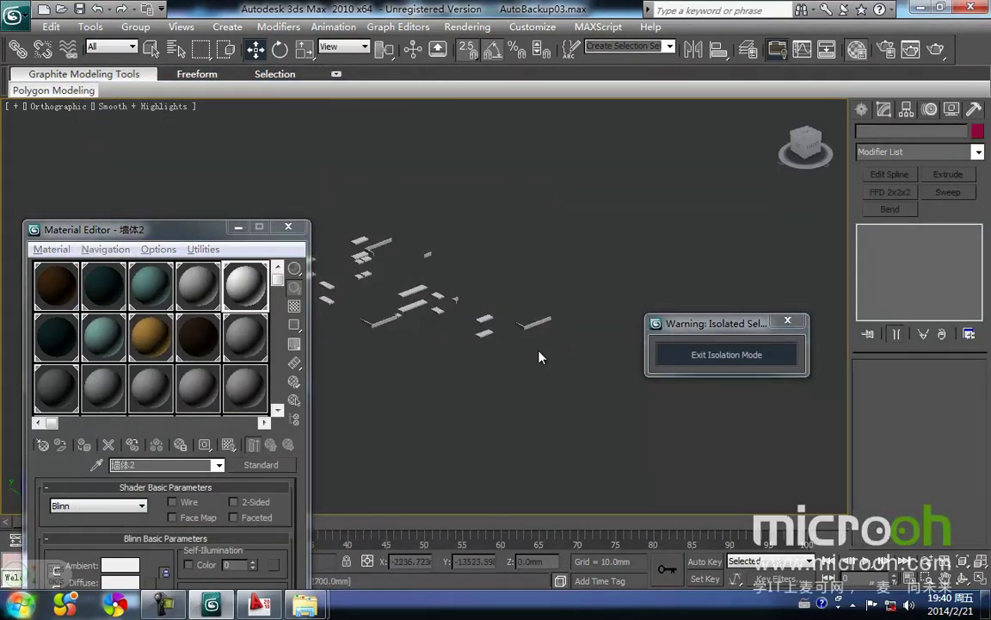
left_click(537, 322)
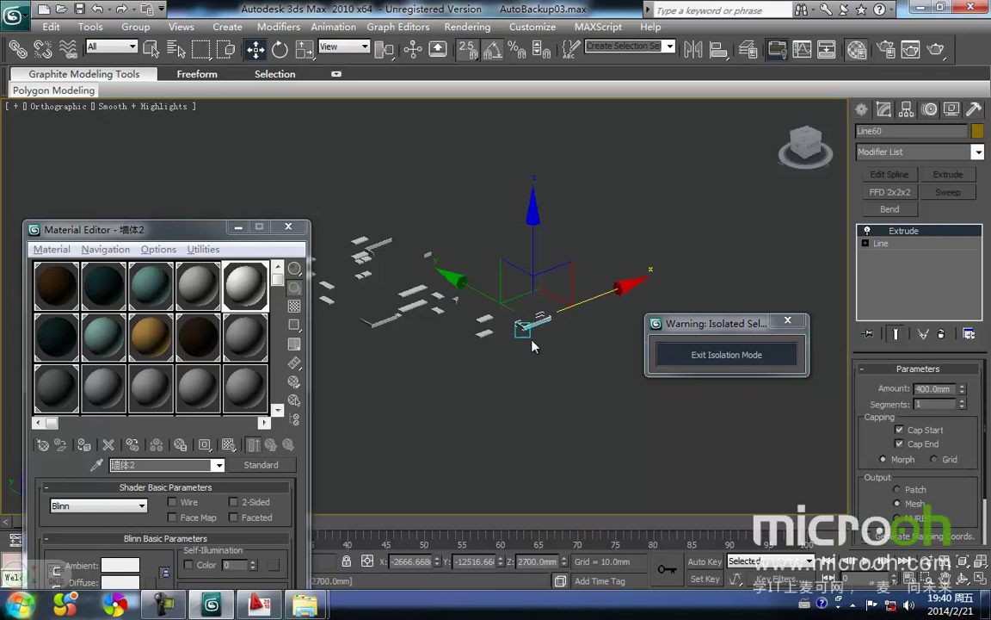
left_click(978, 153)
left_click(925, 166)
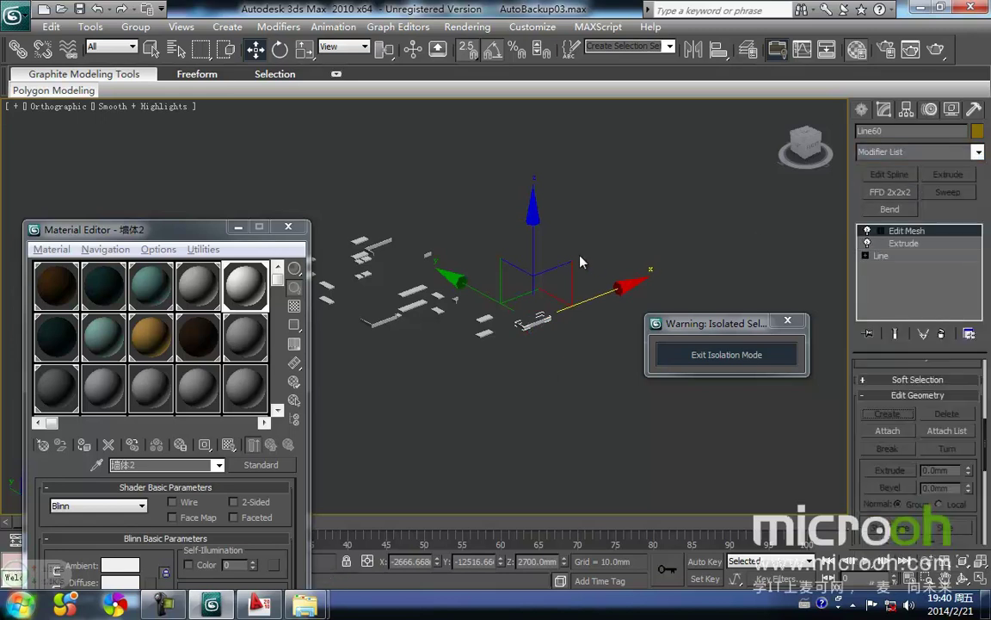
- Attach all the other 墙体2 objects to the balcony piece that has the Edit Mesh modifier
left_click_drag(596, 407, 368, 224)
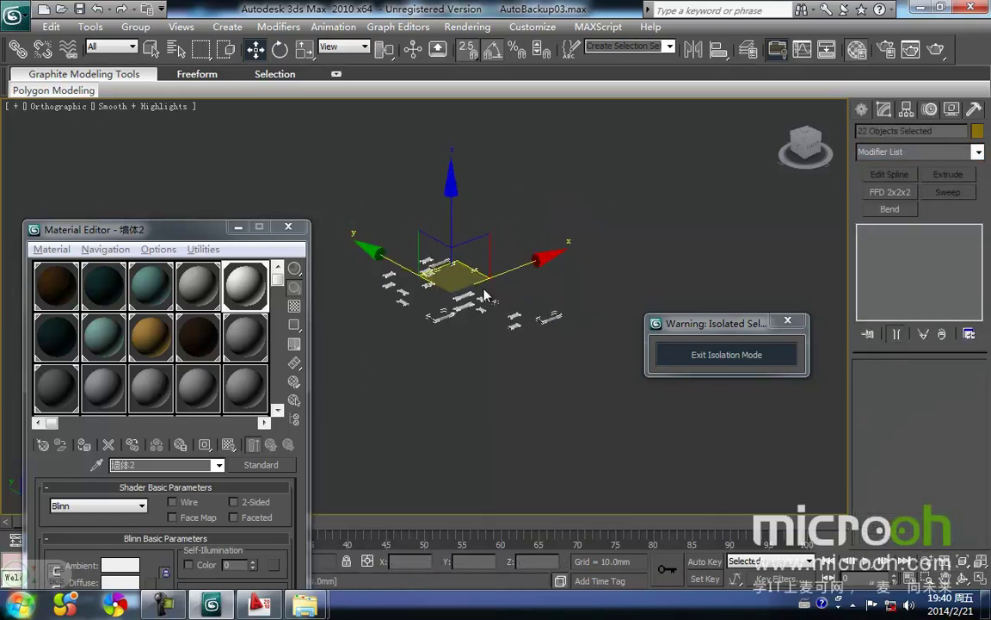
scroll(566, 372, "up", 1)
scroll(566, 372, "up", 2)
middle_click_drag(574, 407, 463, 433)
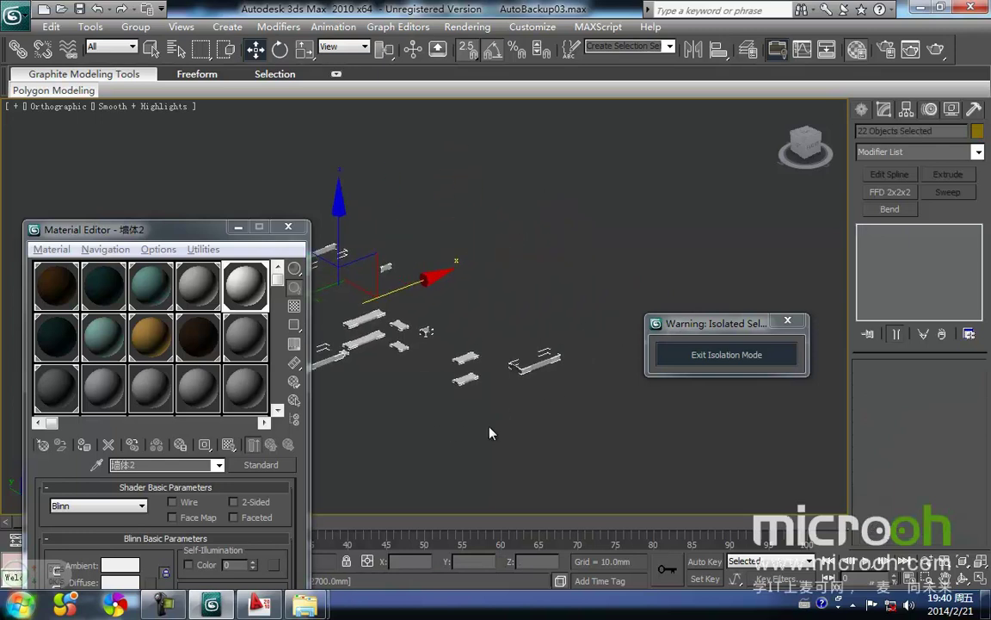
left_click(469, 430)
left_click(535, 365)
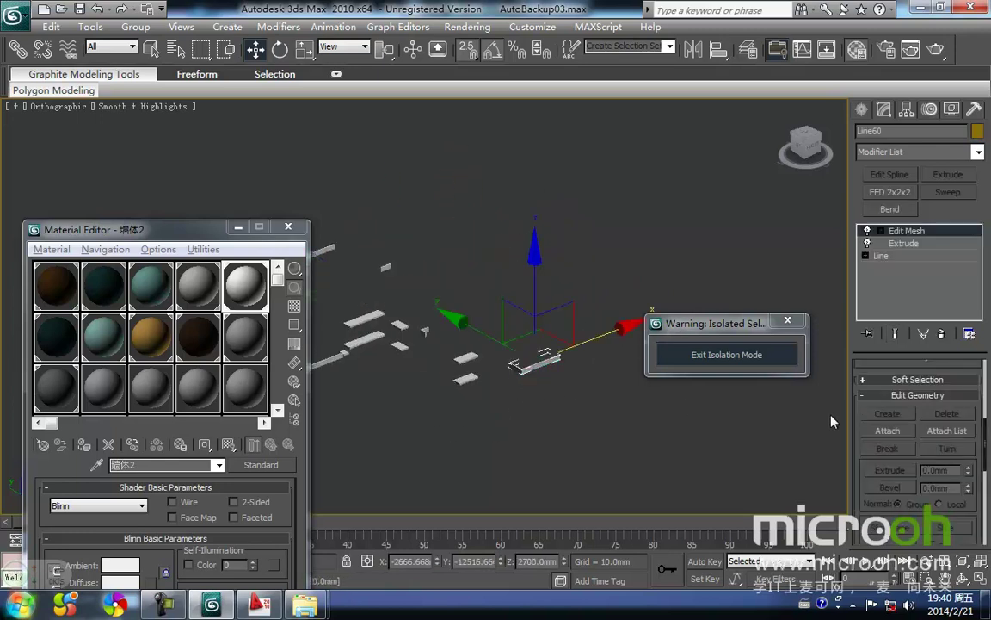
left_click(942, 432)
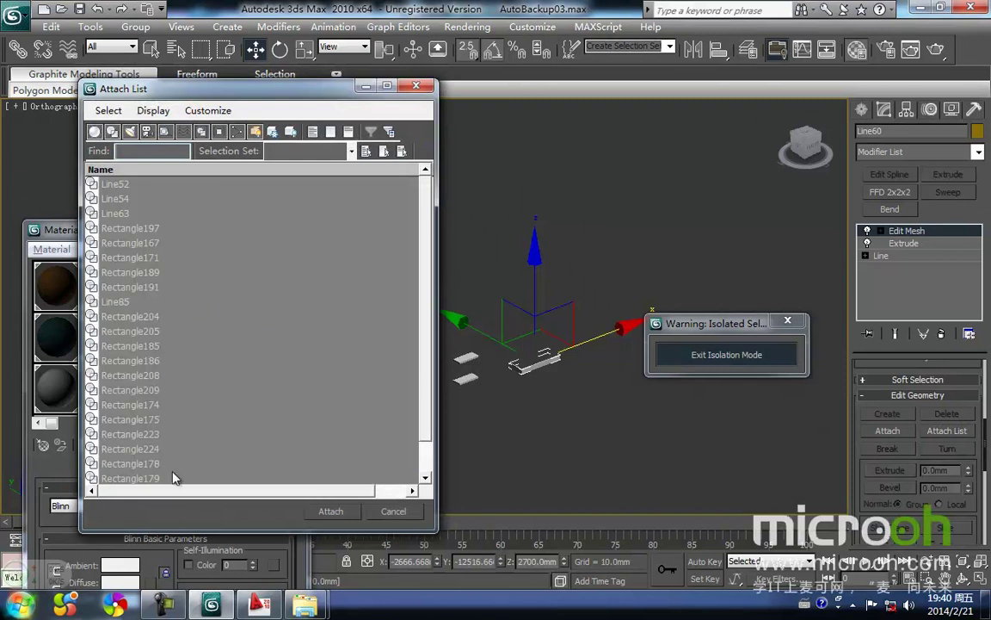
left_click(323, 514)
- Inspect the merged 墙体2 mesh and exit isolation mode to show the whole floor
middle_click_drag(515, 409, 571, 381)
middle_click_drag(457, 345, 502, 385)
left_click_drag(586, 443, 477, 274)
left_click(711, 357)
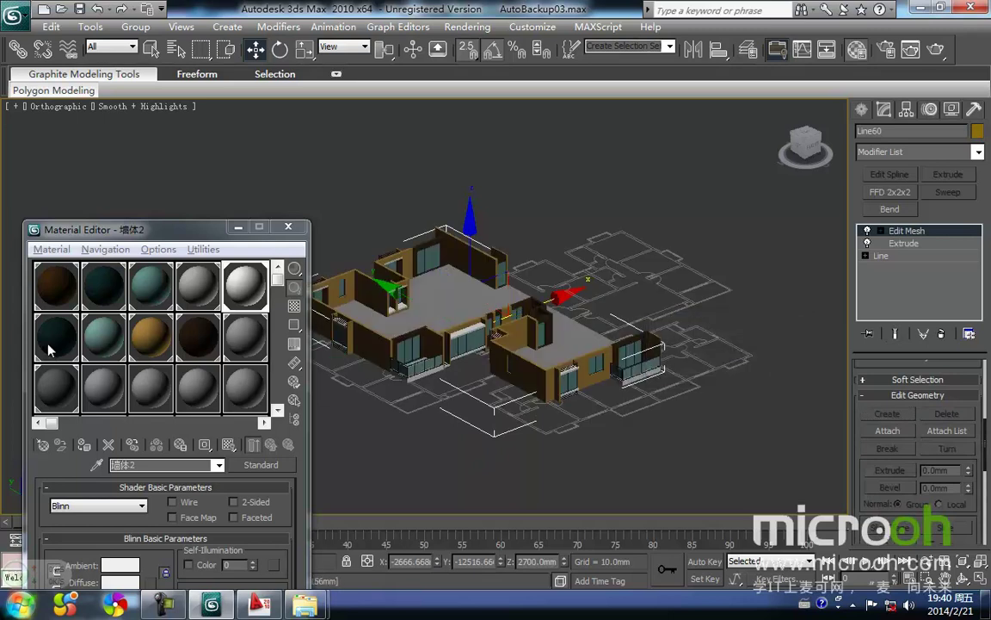
- Select every object that uses the 栏杆 material and isolate the selection
left_click(50, 353)
left_click(294, 400)
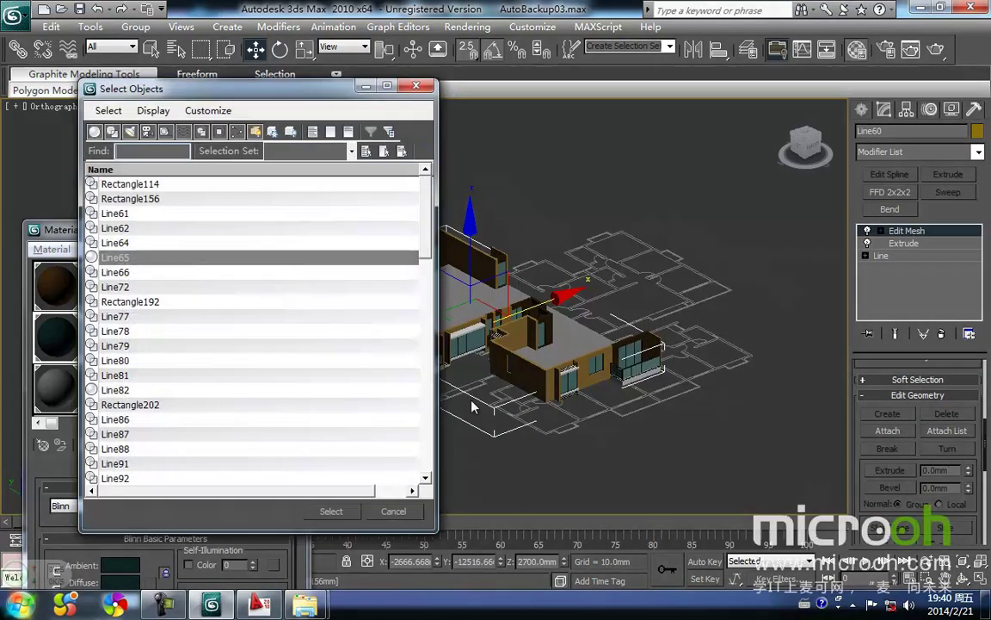
left_click(332, 506)
middle_click_drag(514, 441, 536, 441)
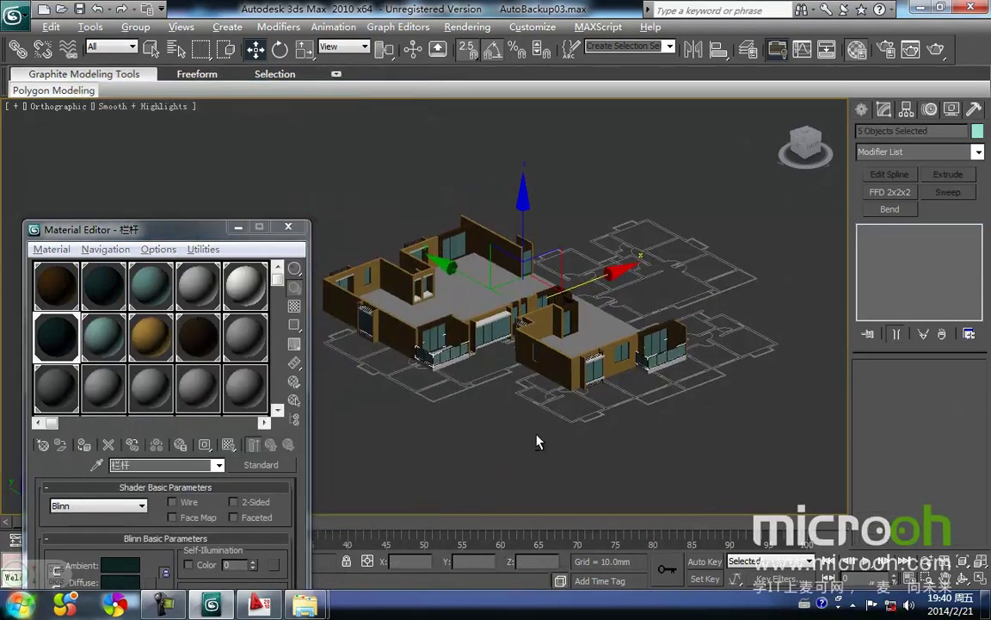
key("alt+q")
- Attach all the other 栏杆 objects to one of the isolated balcony railings
left_click(528, 429)
scroll(513, 408, "down", 2)
left_click_drag(650, 466, 591, 383)
left_click_drag(986, 412, 985, 472)
left_click(947, 426)
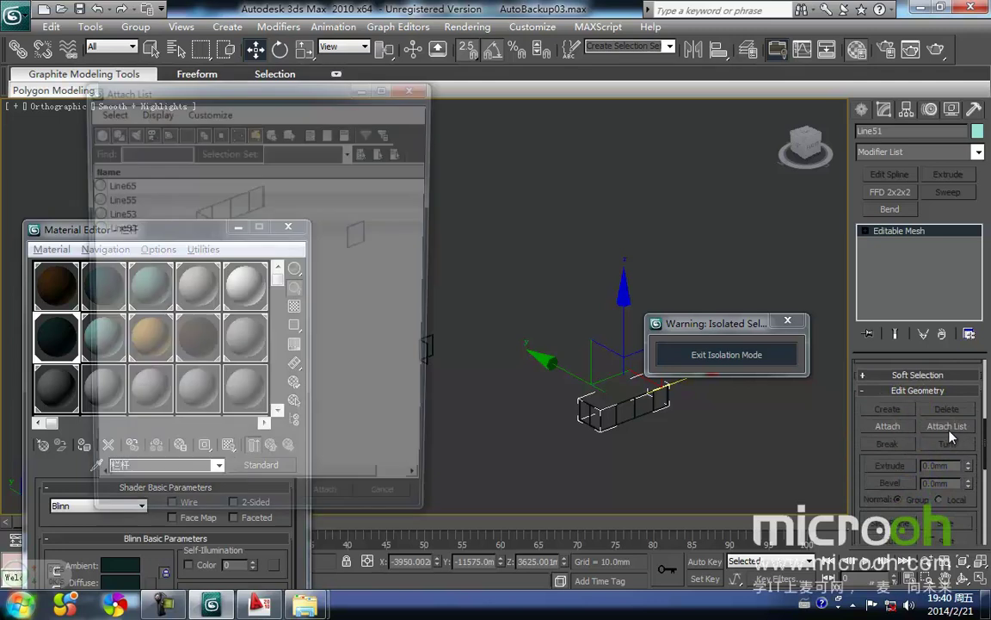
key("ctrl+a")
left_click(330, 510)
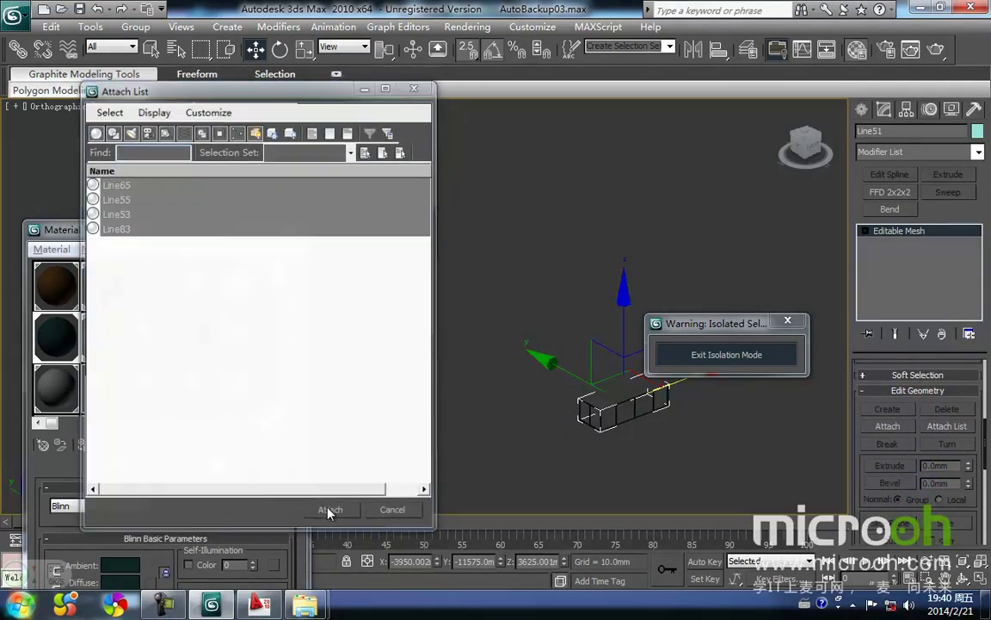
- Exit isolation mode, select every object that uses the 栏杆玻璃 material and isolate the selection
left_click(676, 352)
left_click(102, 339)
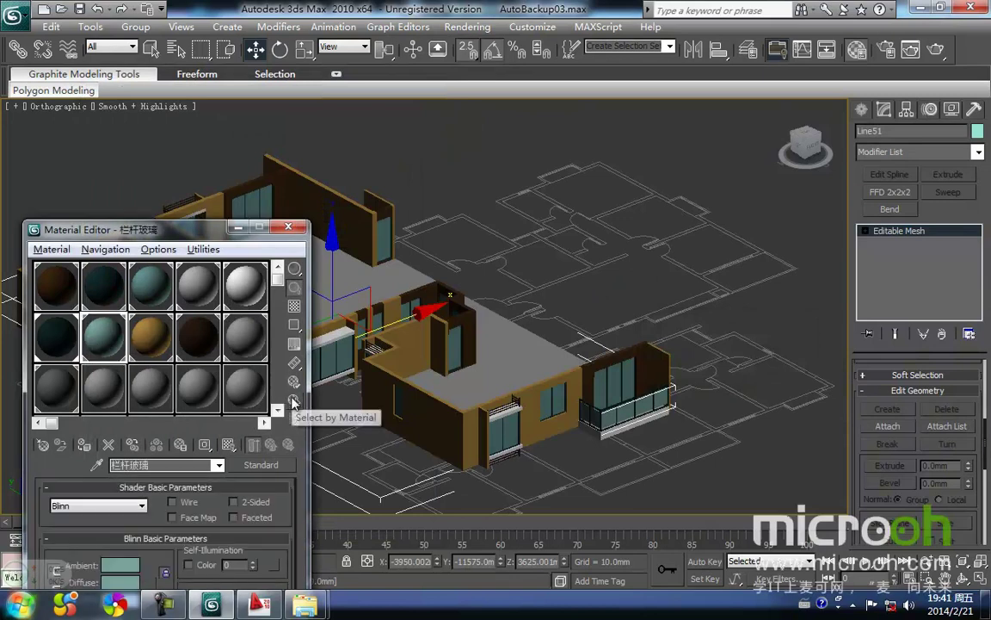
left_click(294, 400)
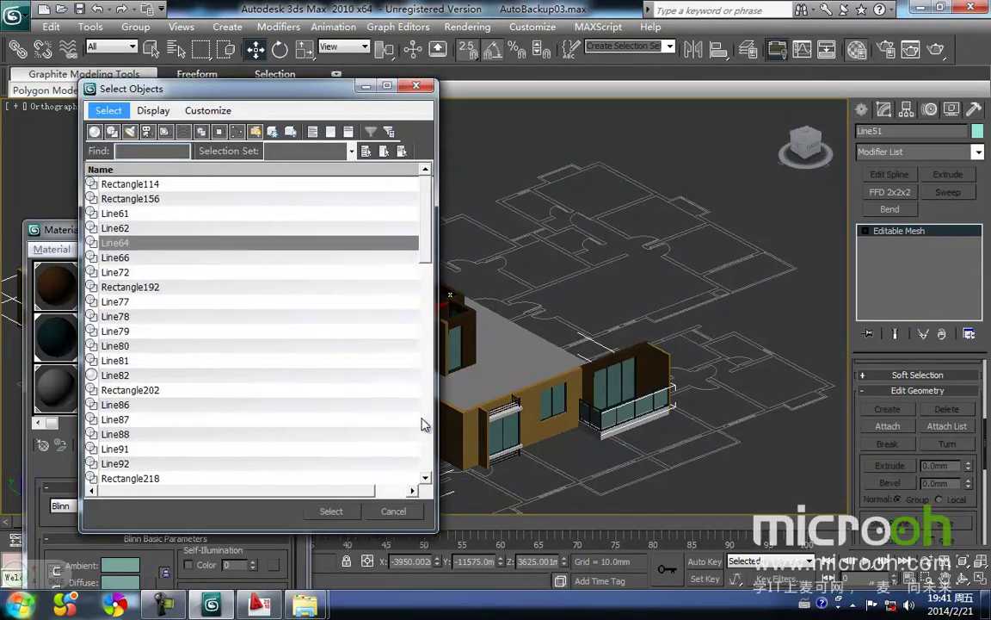
left_click(332, 511)
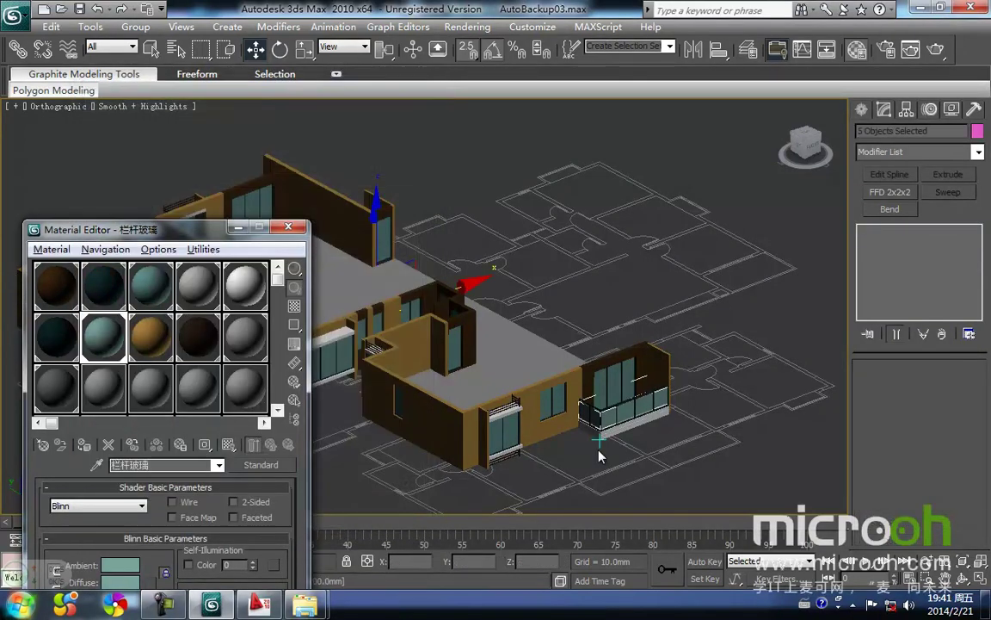
key("alt+q")
middle_click_drag(579, 460, 519, 393)
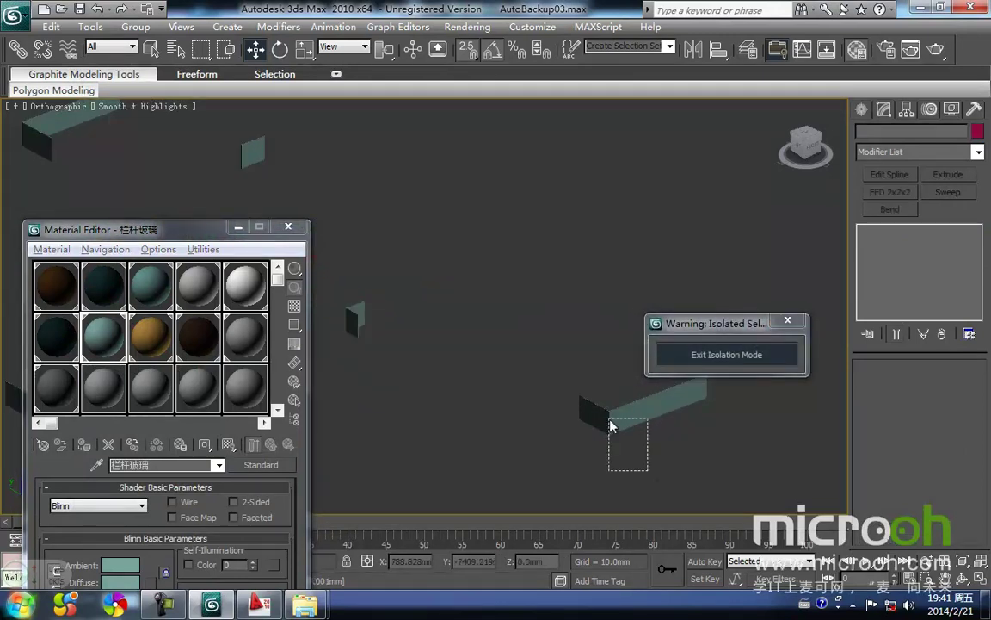
- Add an Edit Mesh modifier to one balcony glass railing, attach all the other 栏杆玻璃 objects to it and exit isolation mode
left_click(581, 422)
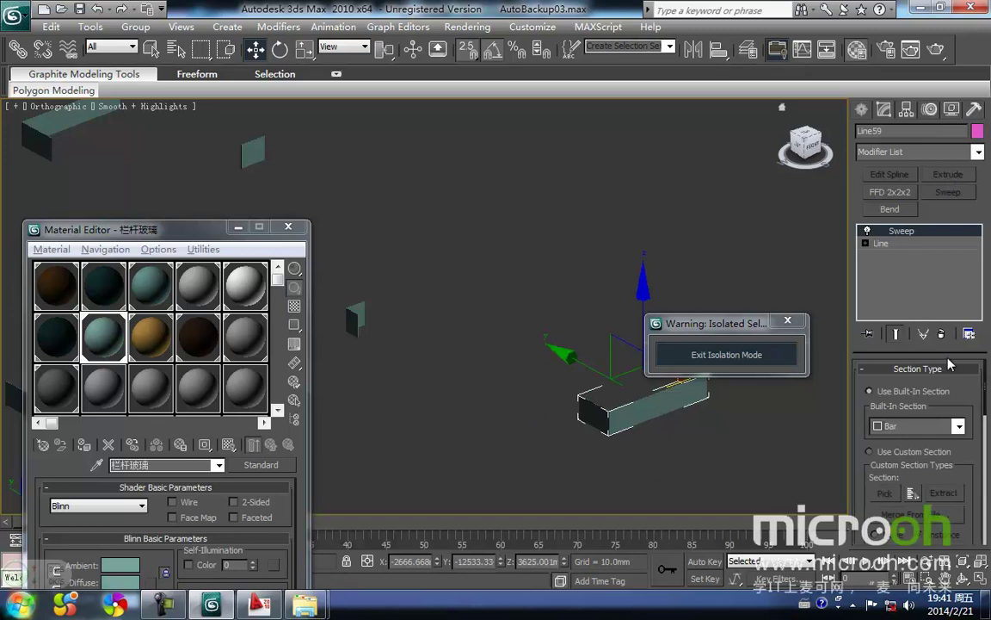
left_click(981, 151)
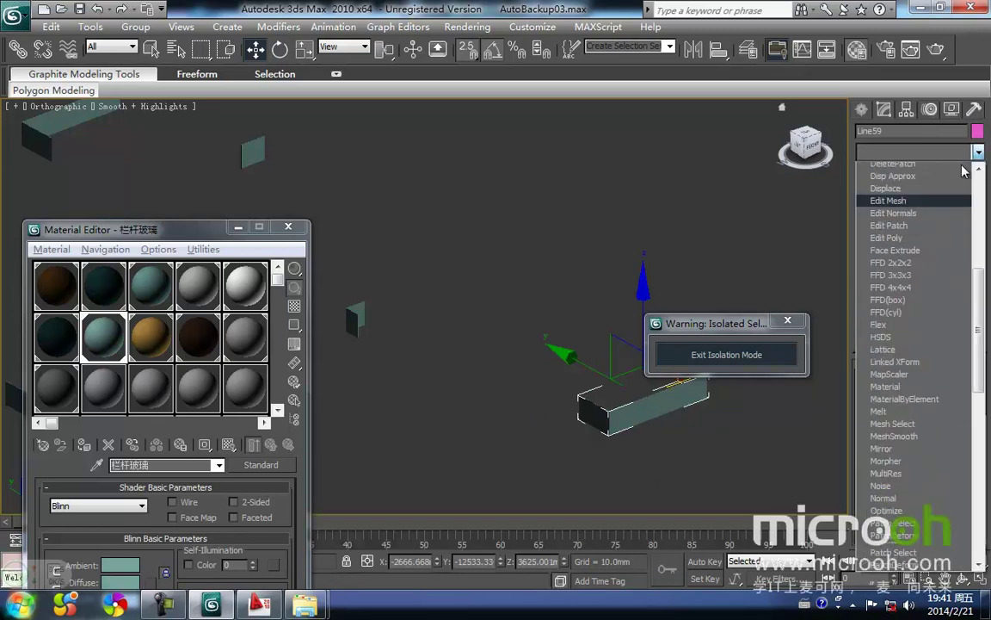
left_click(911, 171)
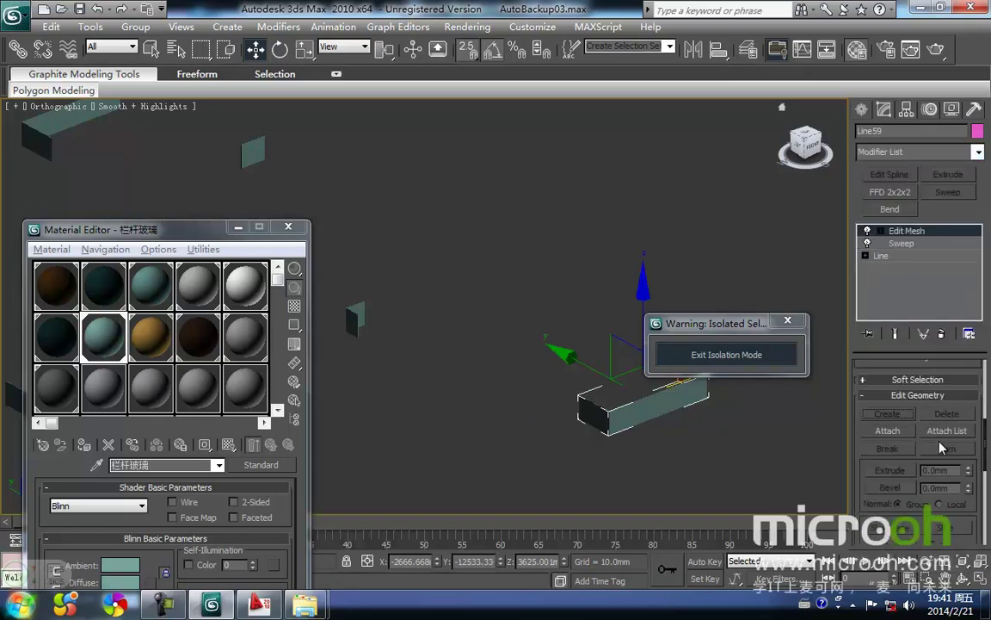
left_click(958, 430)
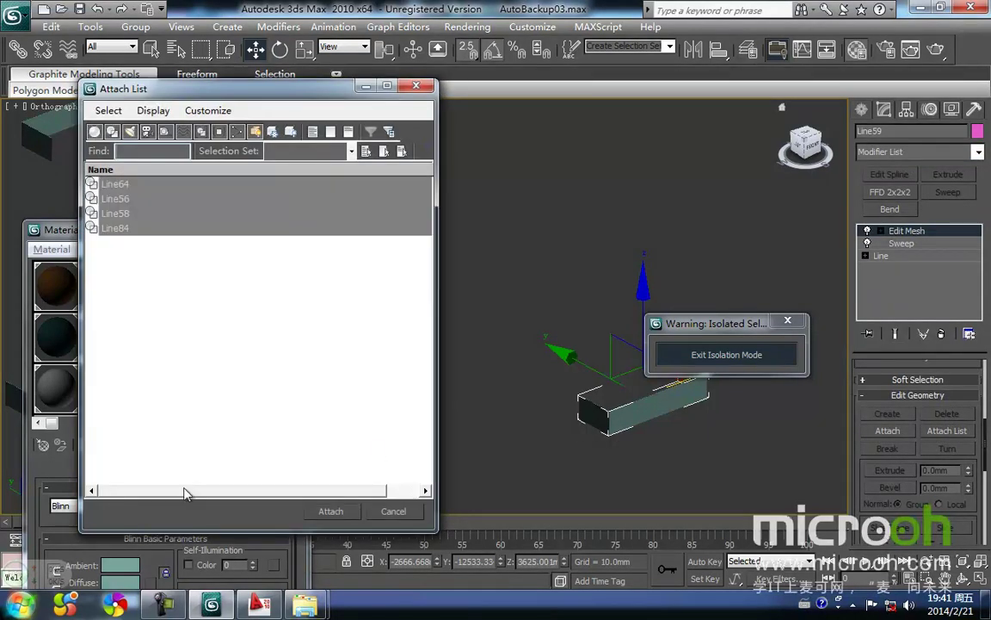
left_click(329, 511)
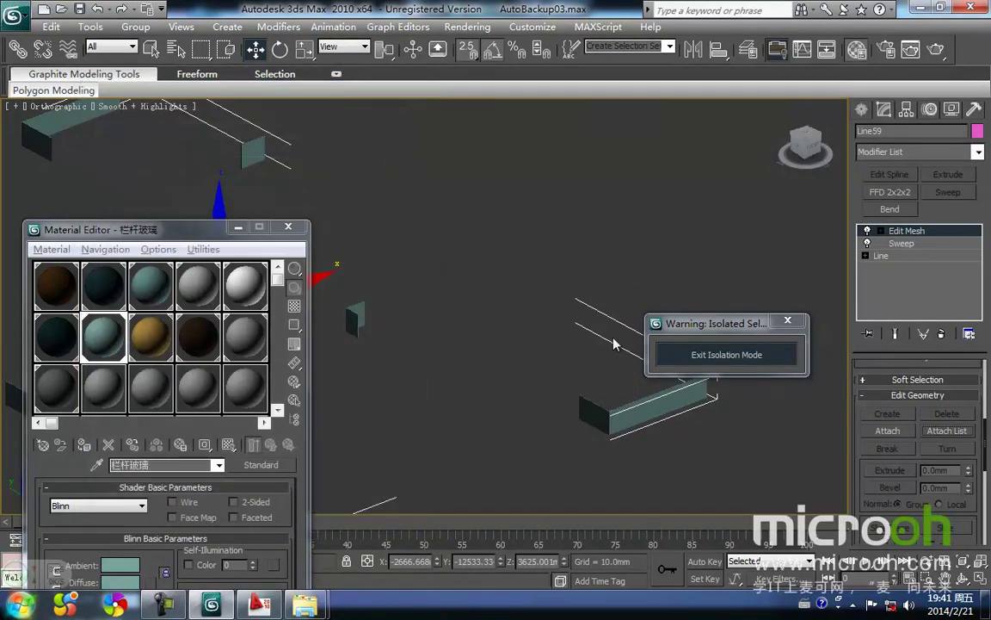
left_click(680, 351)
- Select every object that uses the 墙体3 material and isolate the selection
left_click(148, 344)
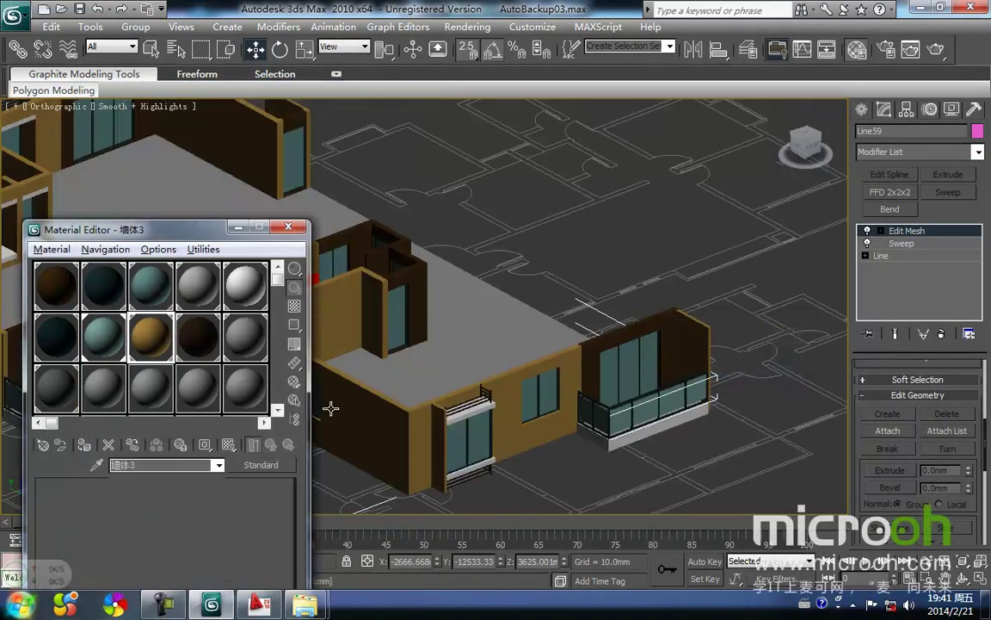
left_click(295, 401)
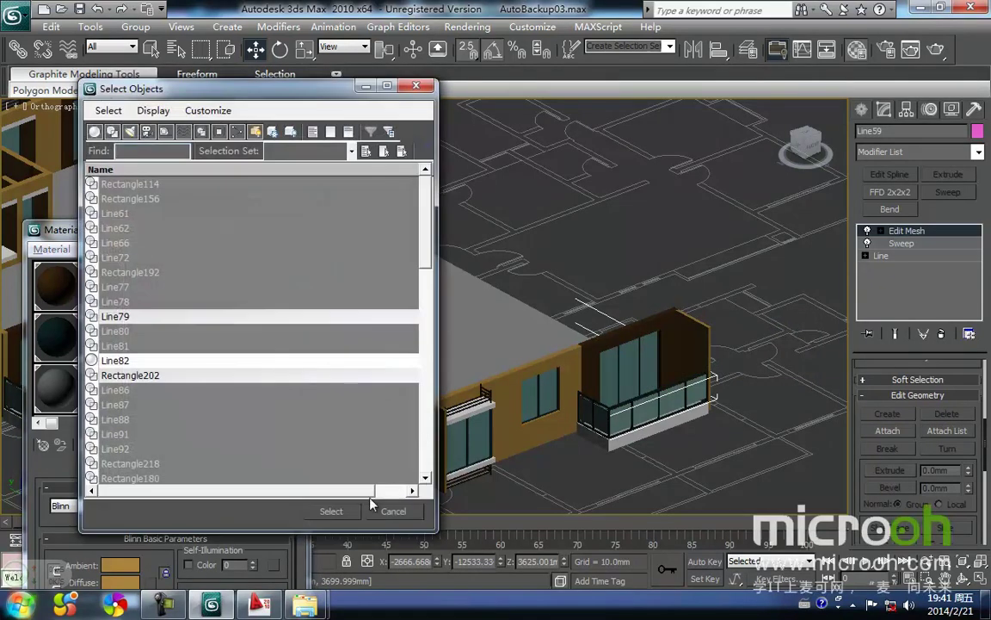
left_click(329, 503)
key("alt+q")
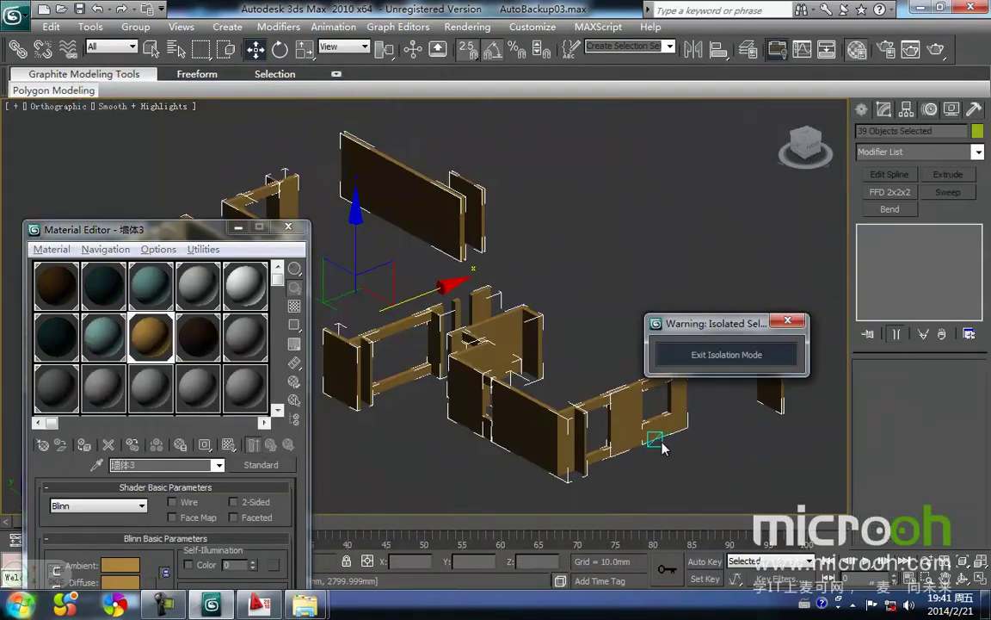
- Add an Edit Mesh modifier to the separate small wall panel standing apart from the other 墙体3 walls
left_click(629, 415)
scroll(629, 414, "up", 3)
left_click(646, 408)
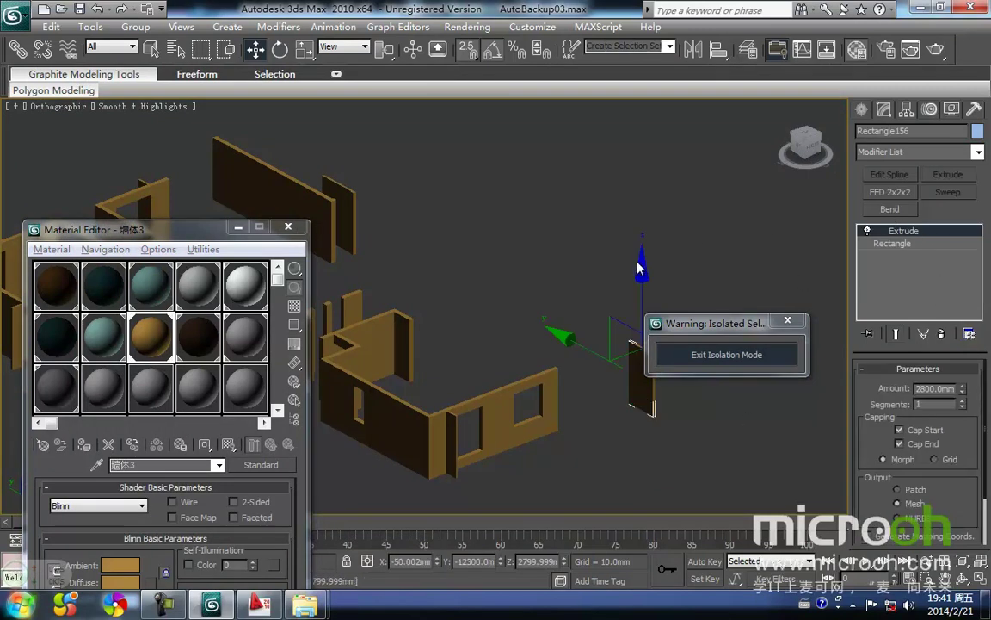
scroll(564, 337, "down", 3)
middle_click_drag(349, 272, 395, 247)
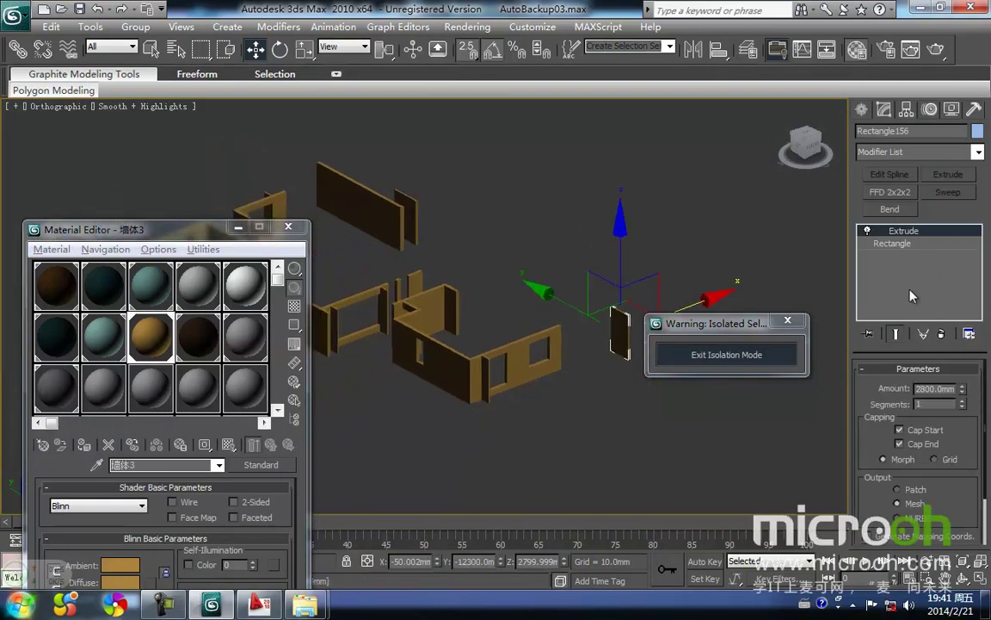
left_click(977, 152)
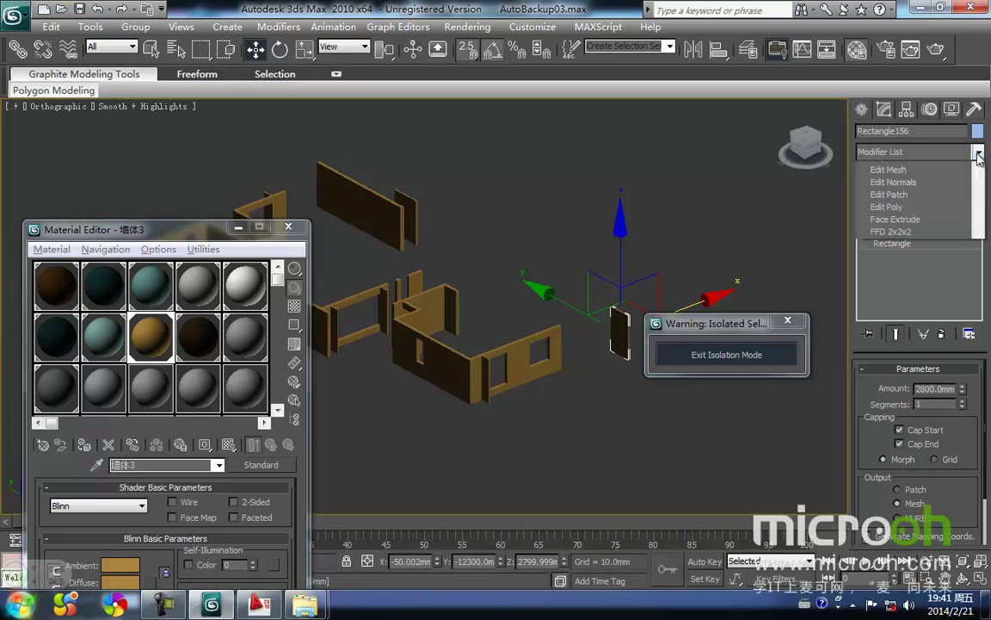
left_click(920, 169)
- Attach all the other 墙体3 objects to the wall panel that has the Edit Mesh modifier
middle_click_drag(663, 245, 568, 282)
left_click_drag(564, 436, 523, 358)
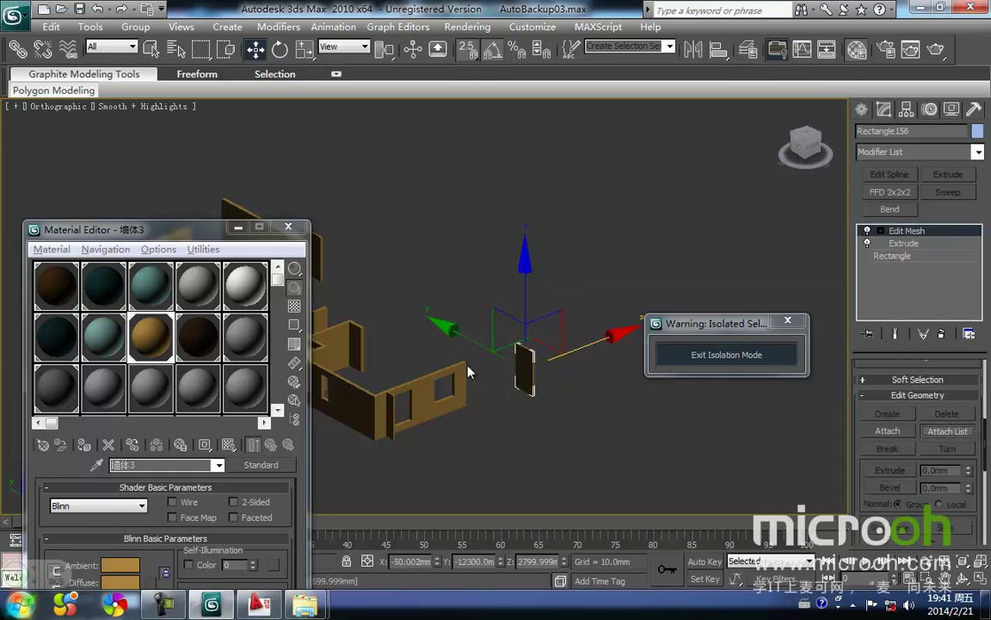
key("ctrl+a")
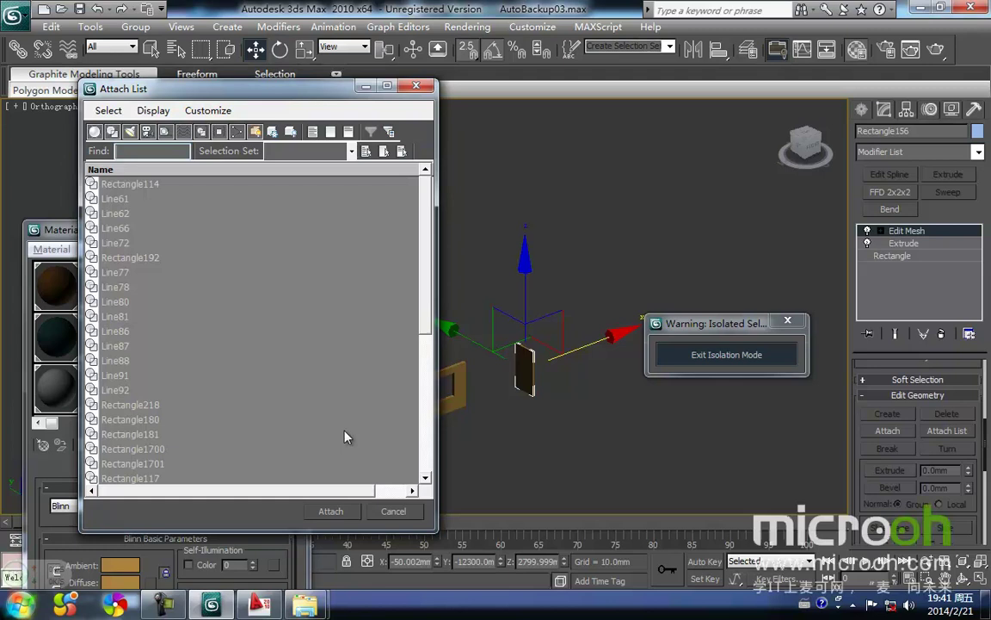
left_click(330, 511)
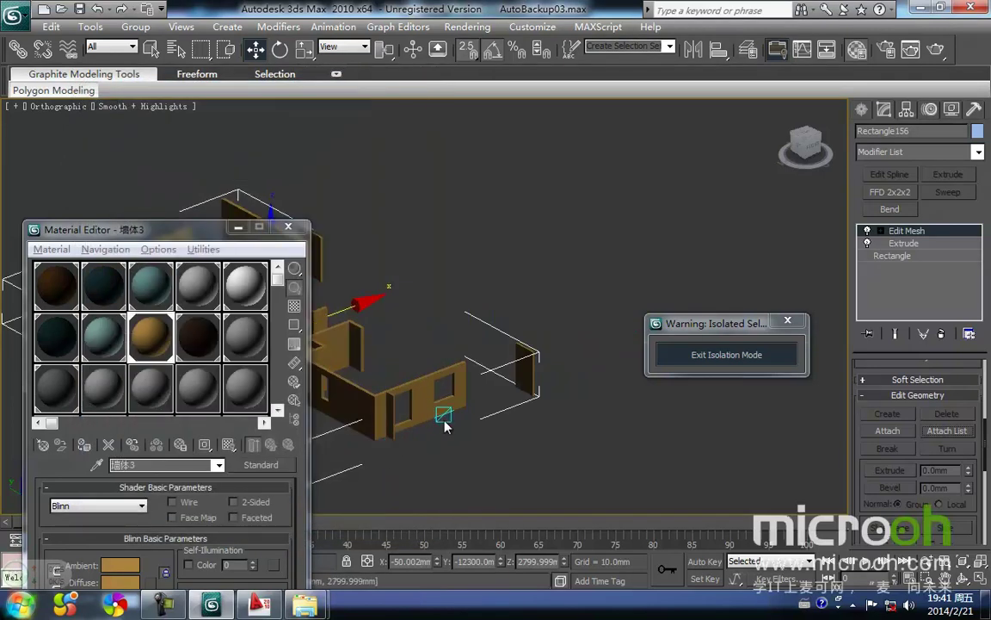
- Inspect the merged 墙体3 mesh and exit isolation mode to show the whole floor
scroll(490, 468, "down", 2)
middle_click_drag(490, 468, 533, 426)
left_click(594, 440)
left_click(386, 332)
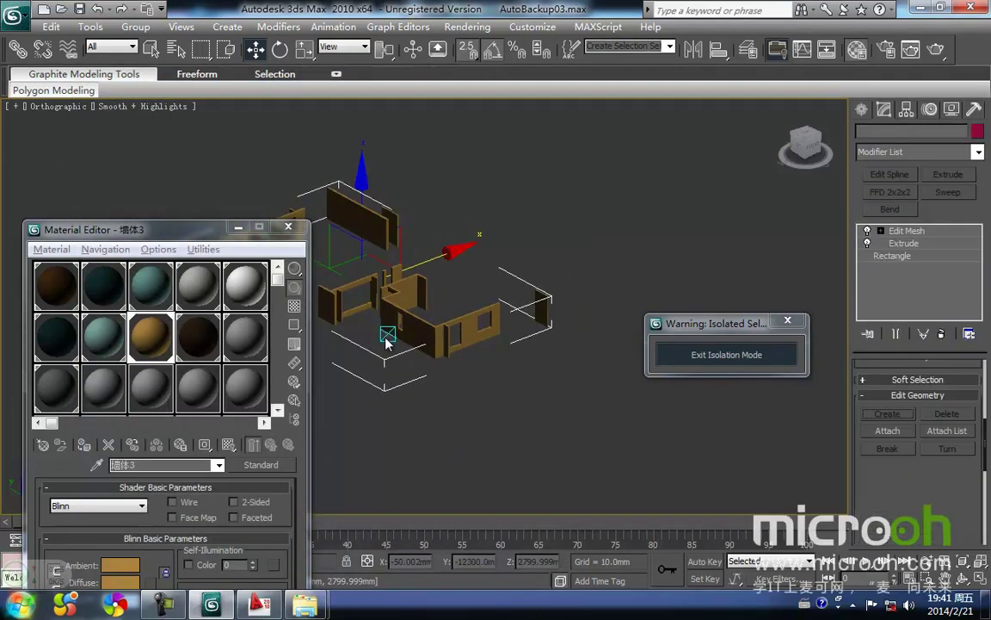
middle_click_drag(386, 331, 433, 348)
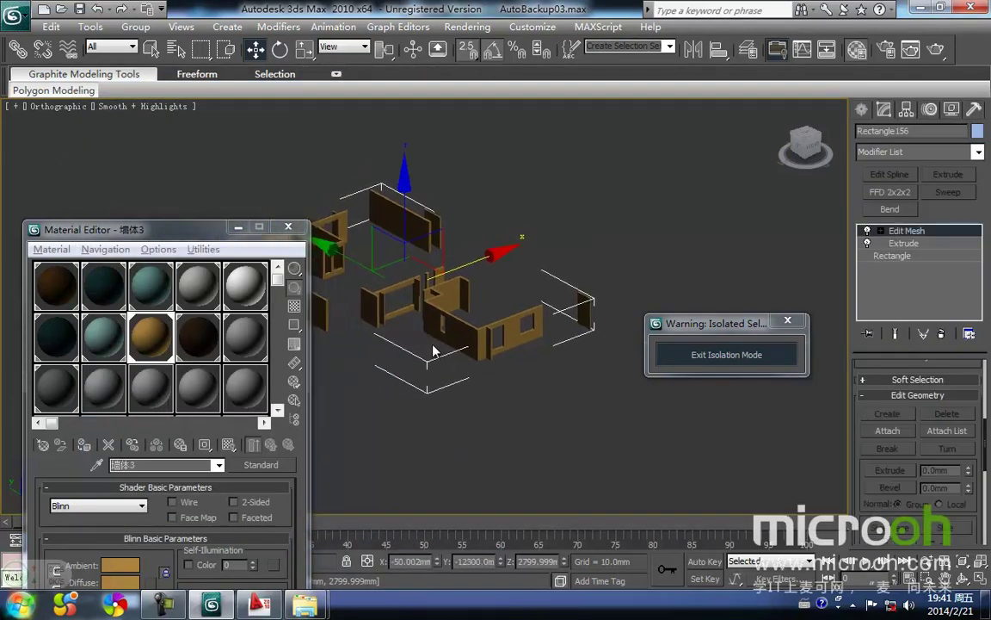
left_click(716, 360)
- Select every object that uses the 百叶 material and isolate the selection
left_click(194, 344)
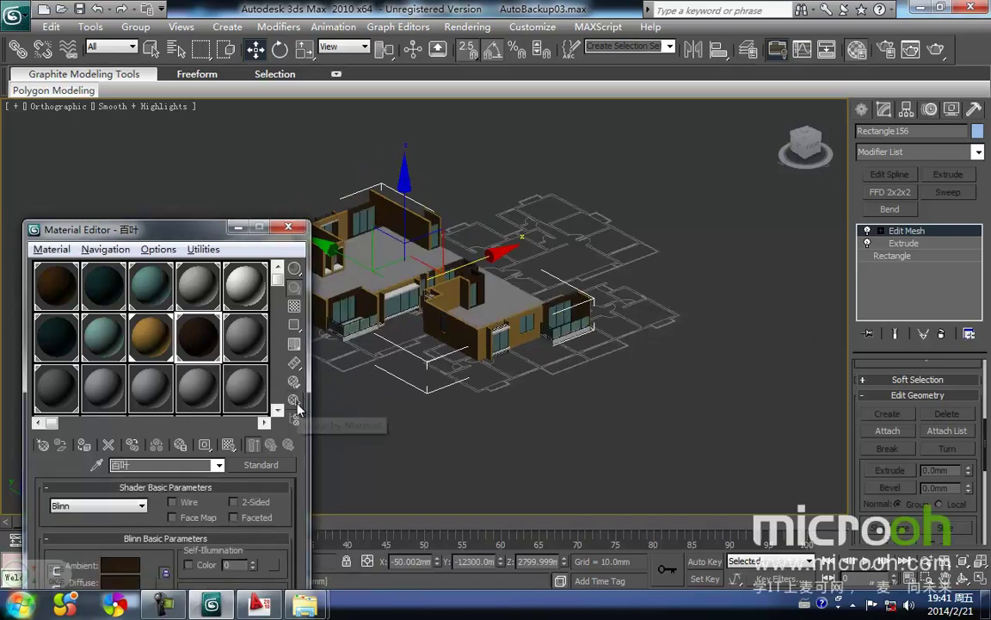
left_click(294, 401)
left_click(332, 511)
key("alt+q")
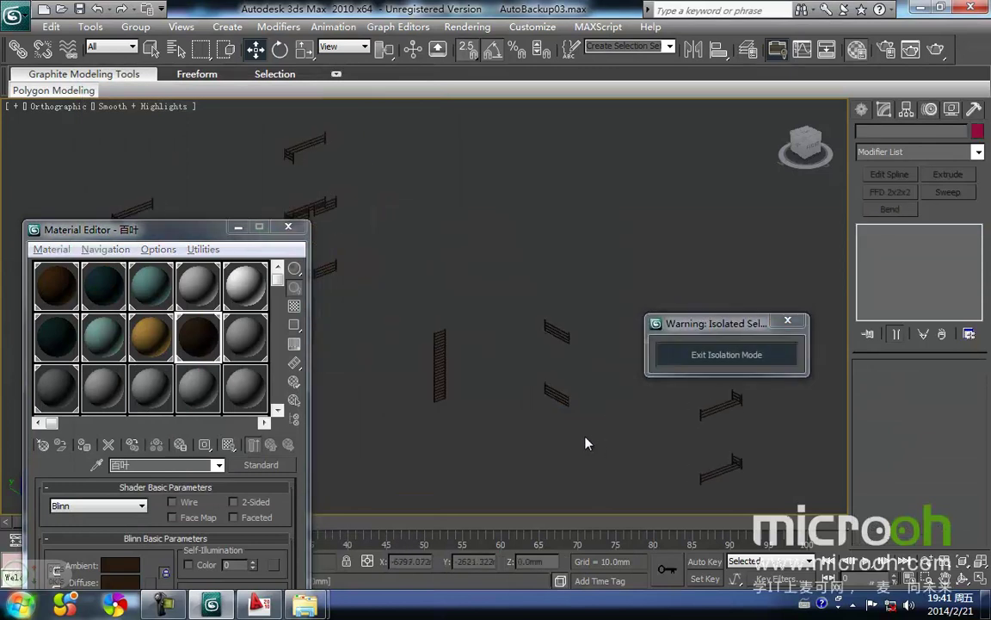
- Attach all the other 百叶 objects to one of the isolated louvers and exit isolation mode
left_click(557, 393)
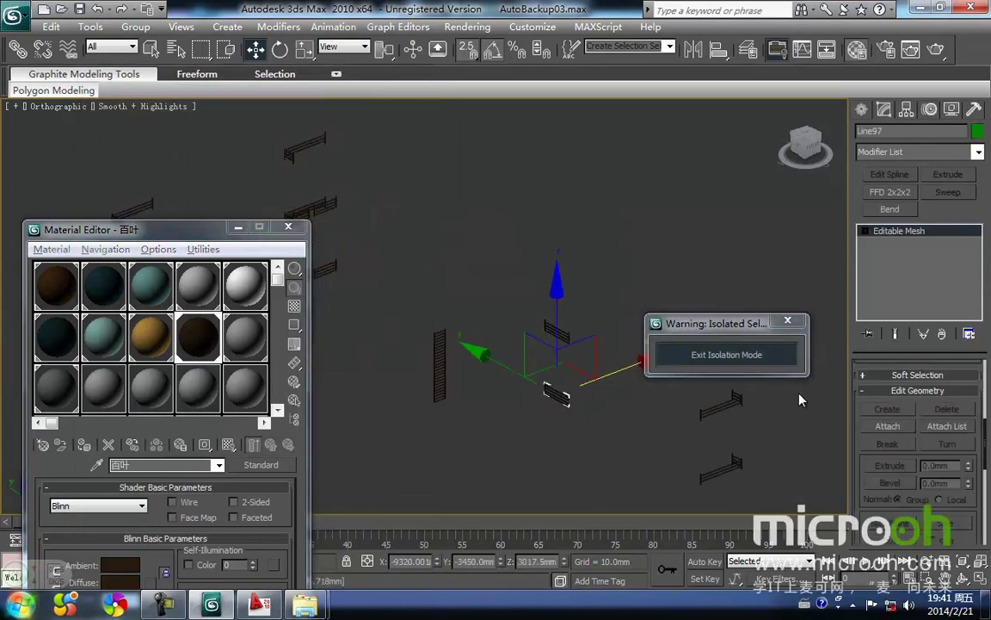
left_click(949, 428)
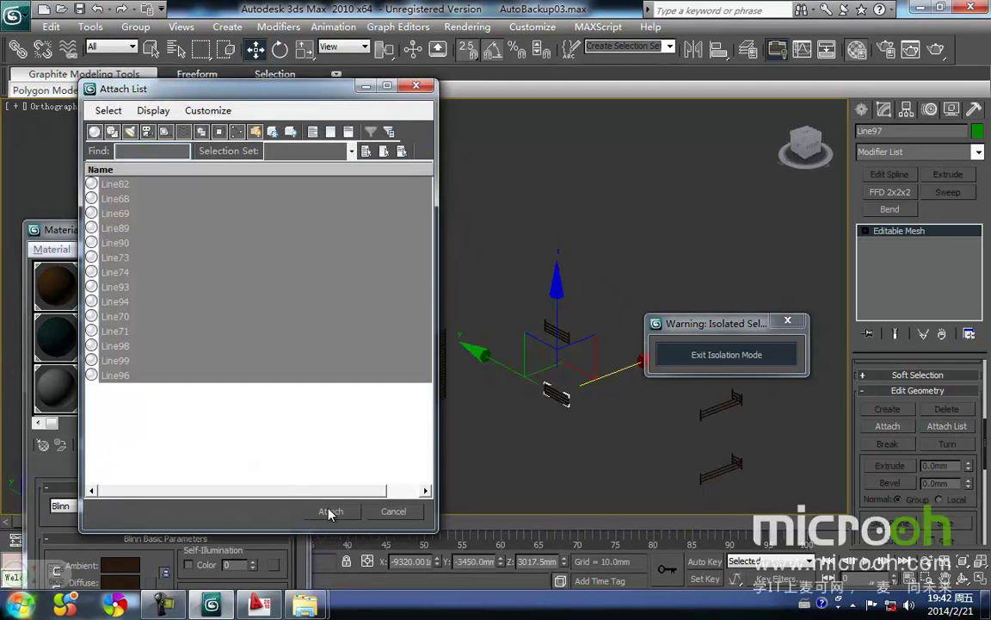
left_click(330, 511)
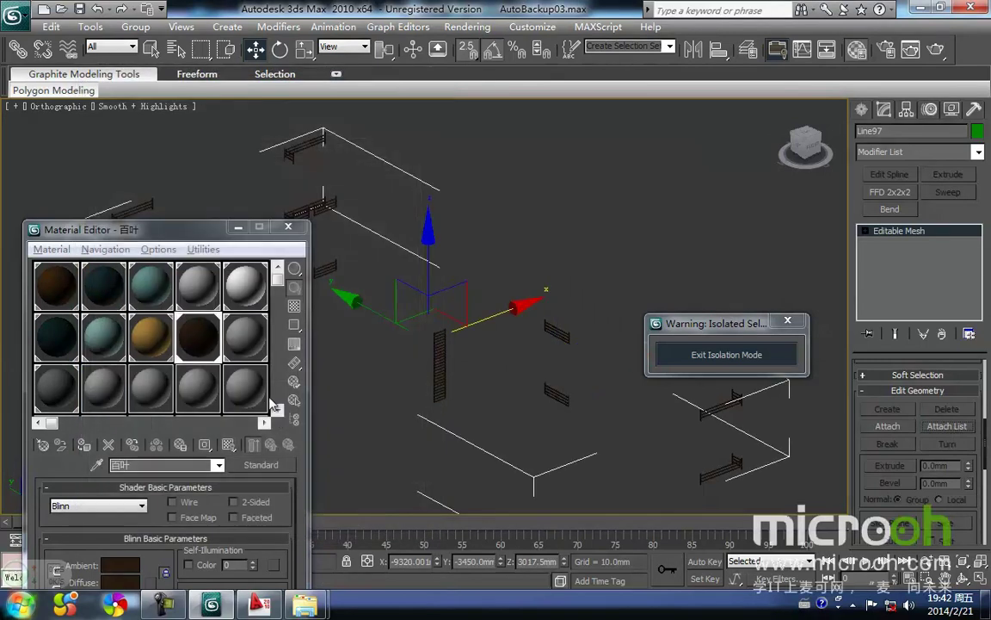
left_click(698, 358)
- Select by the 楼板 material, check the floor slab in isolation and return to the whole floor
left_click(249, 342)
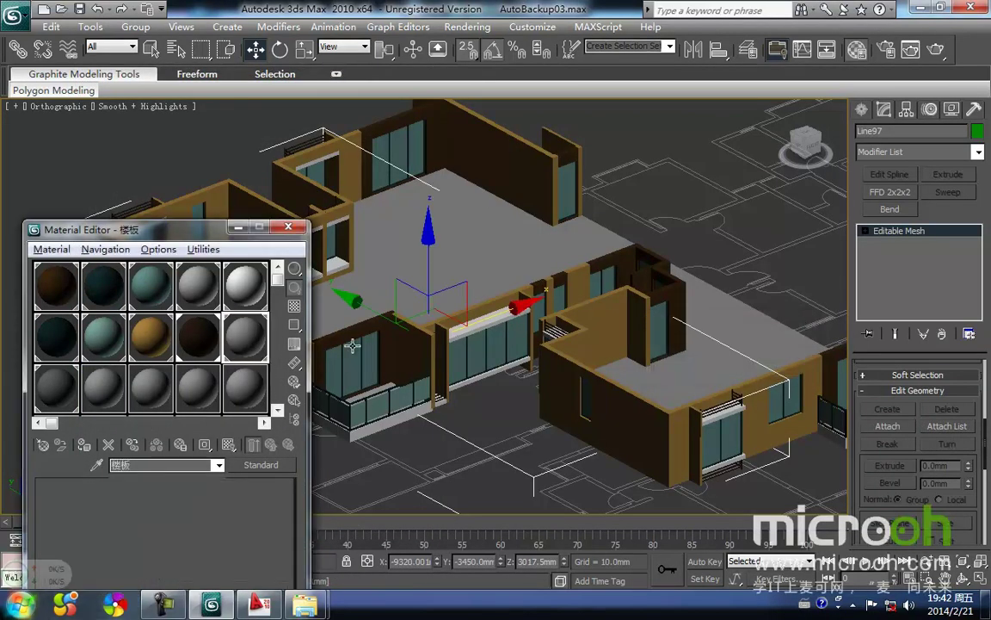
left_click(294, 401)
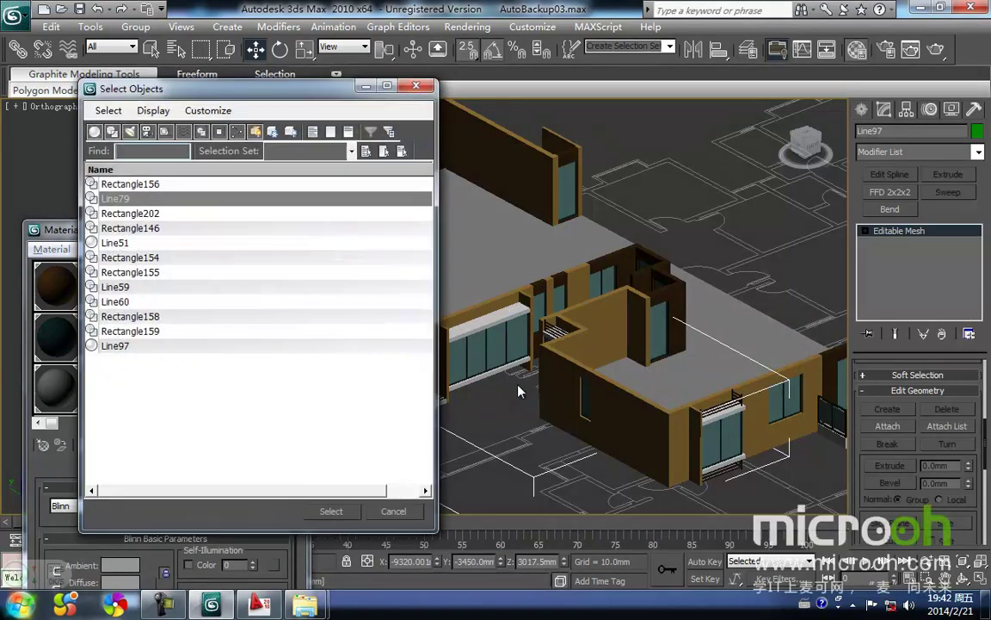
left_click(348, 512)
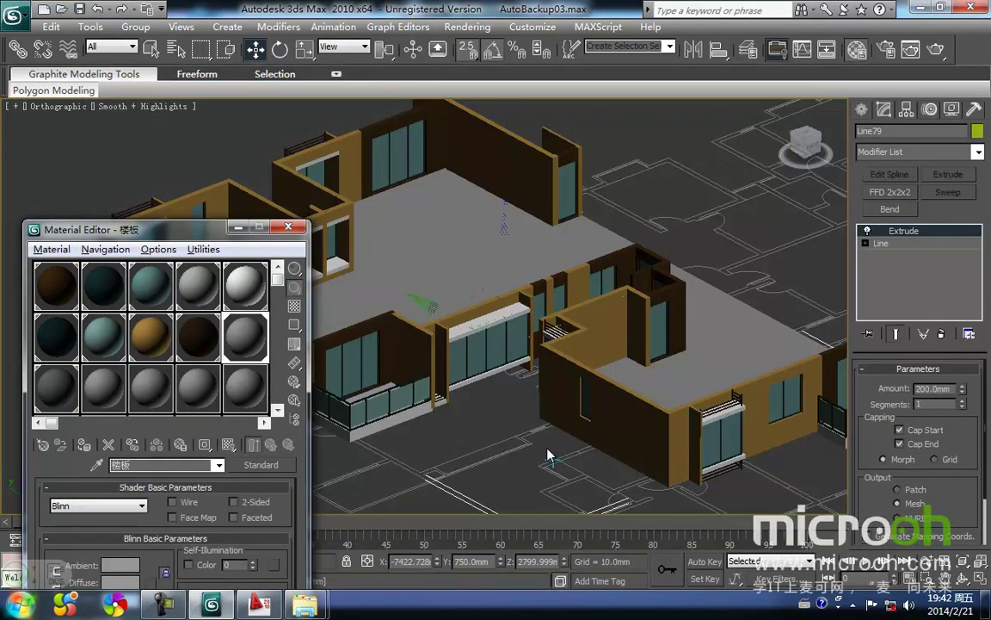
key("alt+q")
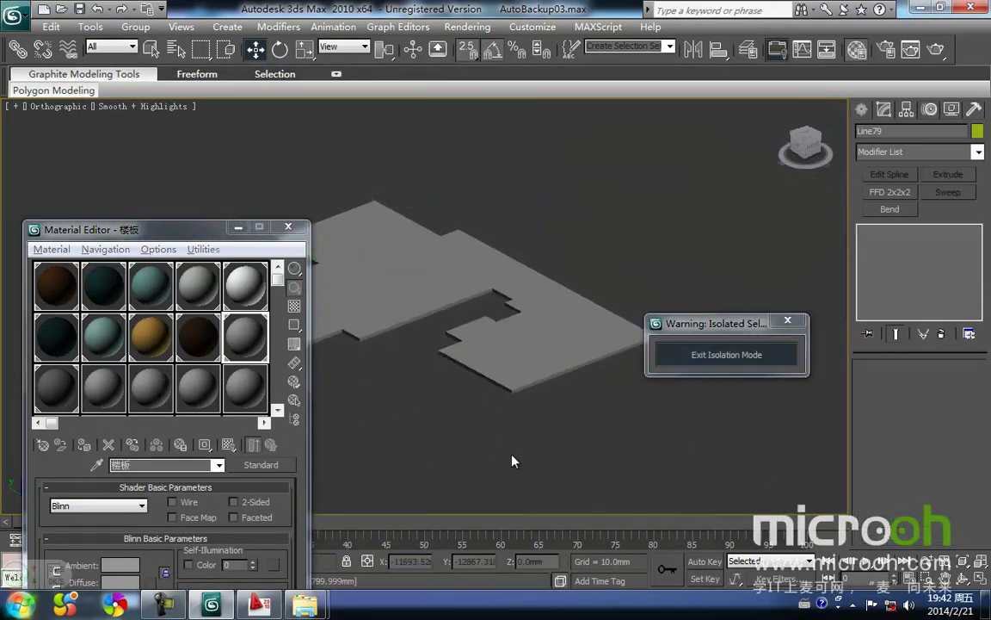
left_click(53, 401)
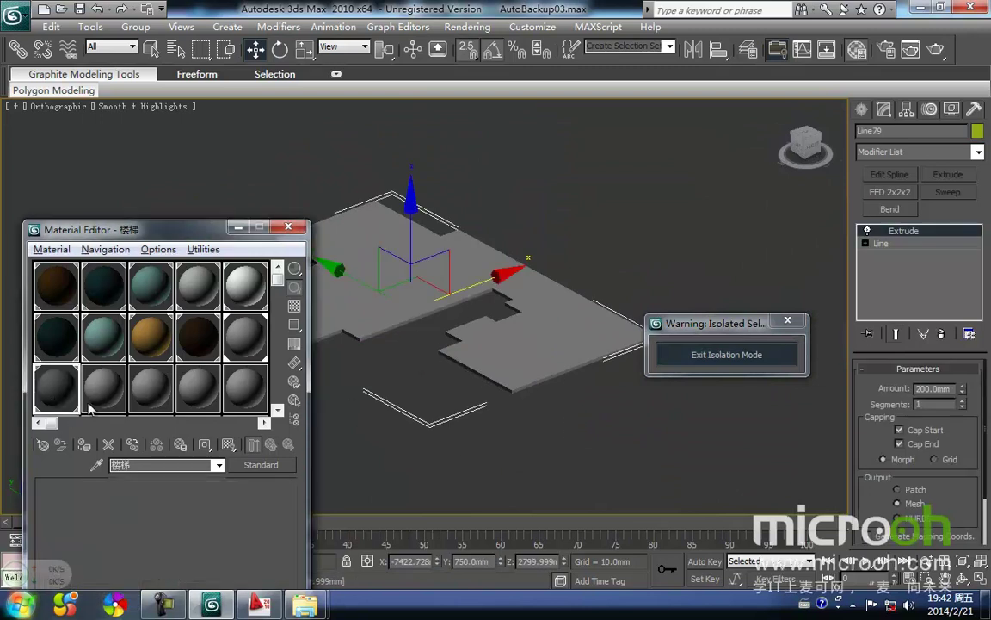
left_click(730, 354)
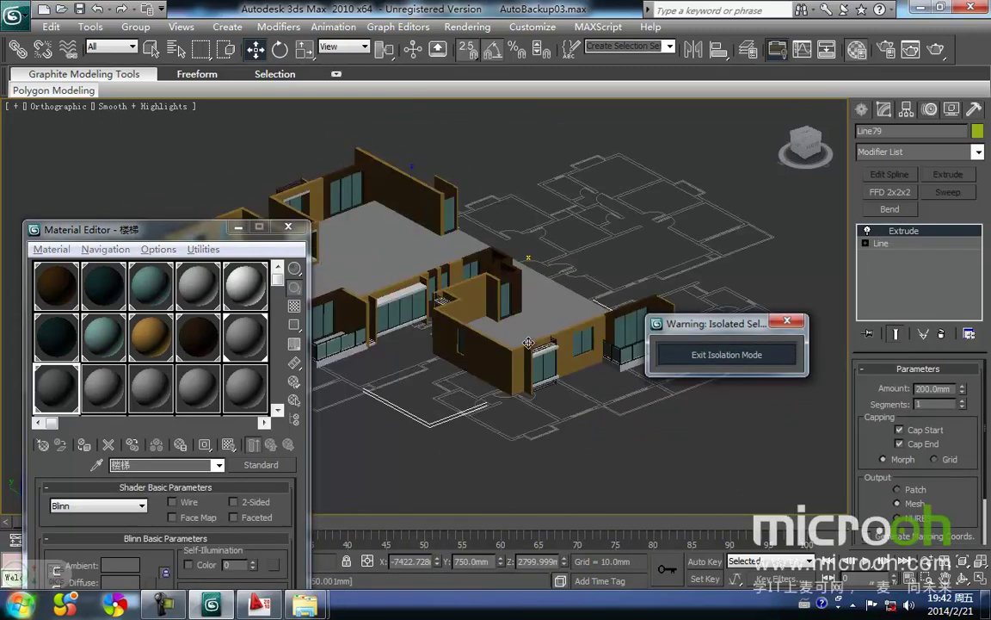
- Minimize the Material Editor and select the whole floor to check how many objects remain, then clear the selection
left_click(242, 231)
scroll(379, 343, "down", 3)
left_click_drag(633, 432, 138, 147)
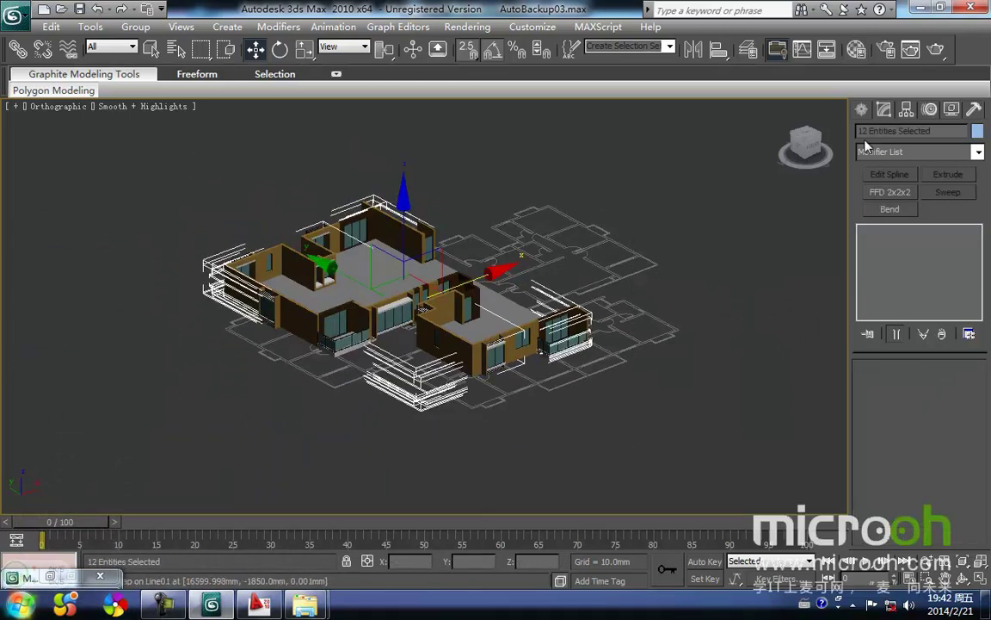
left_click(639, 296)
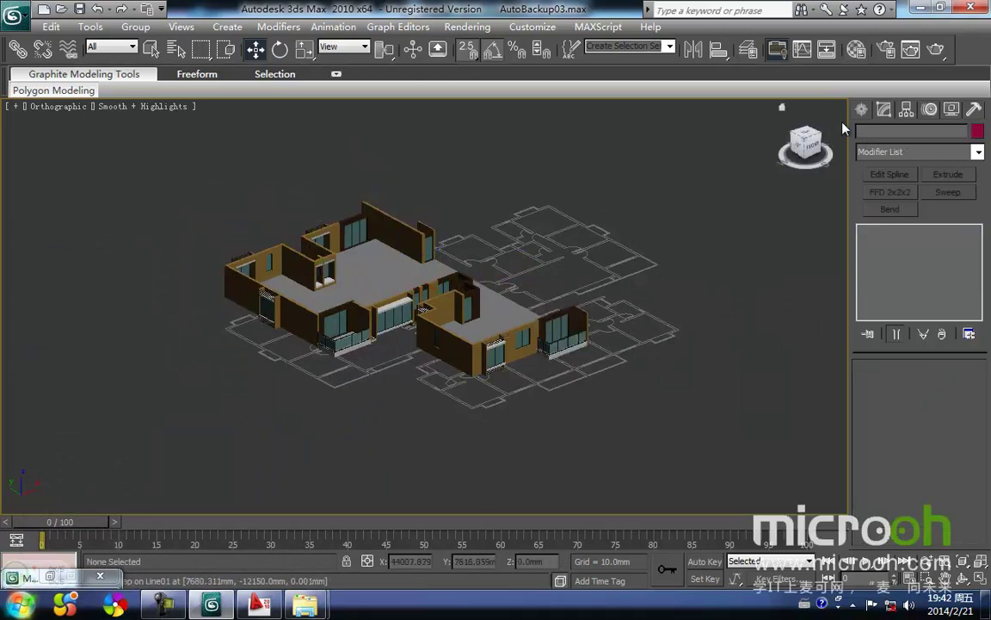
- Select all the merged floor meshes, switch to the Front view and combine them into one group
left_click_drag(616, 402, 136, 143)
middle_click_drag(434, 331, 475, 376)
key("f")
left_click(138, 27)
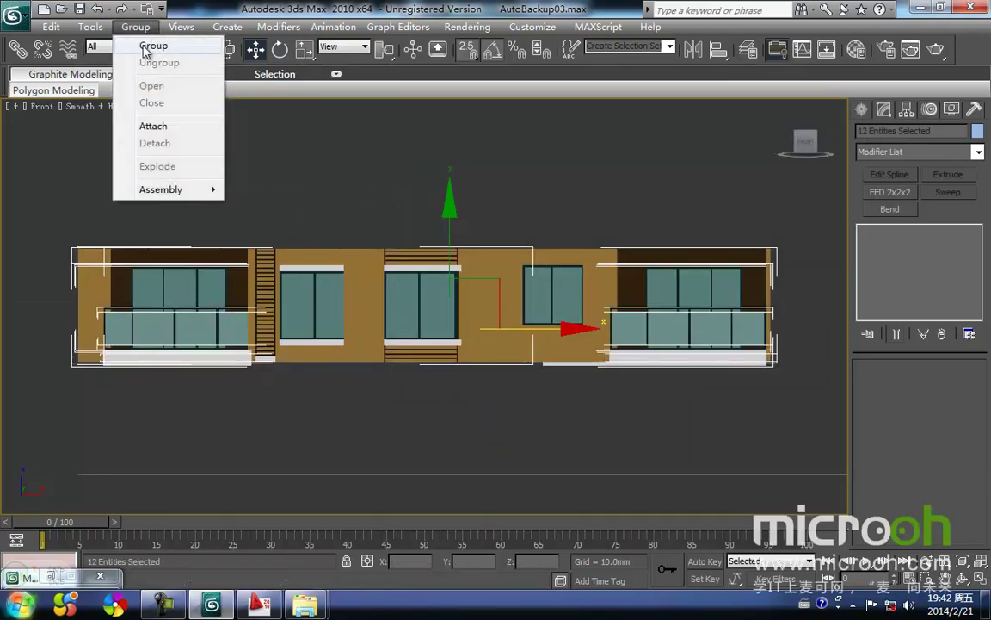
left_click(149, 44)
left_click(507, 333)
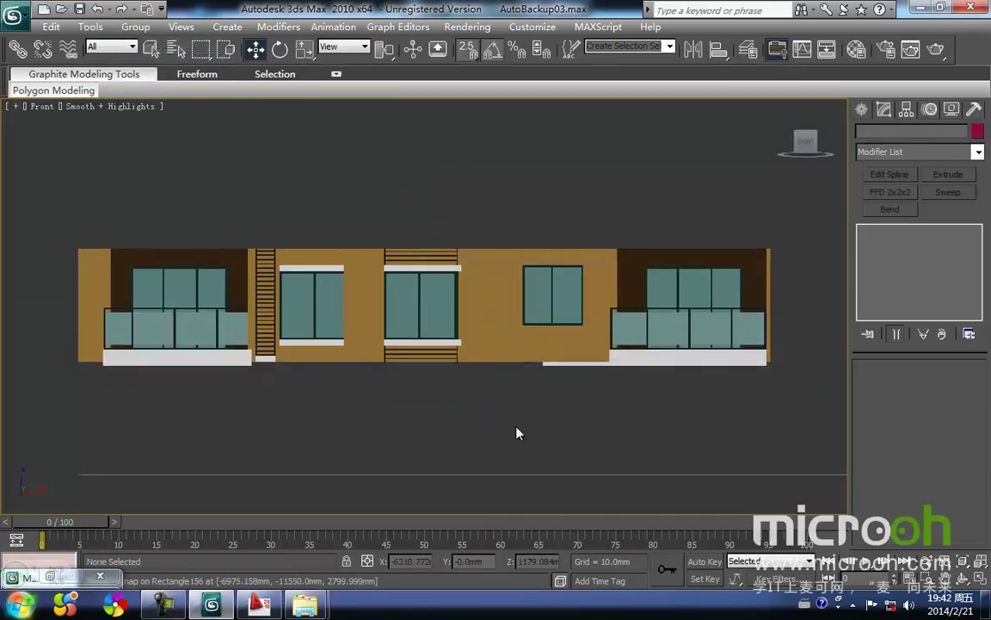
- Select the floor group, view it from the front and at an angle, and clear the selection
left_click_drag(739, 370, 10, 177)
middle_click_drag(321, 348, 441, 376, "alt")
key("f")
scroll(404, 365, "down", 3)
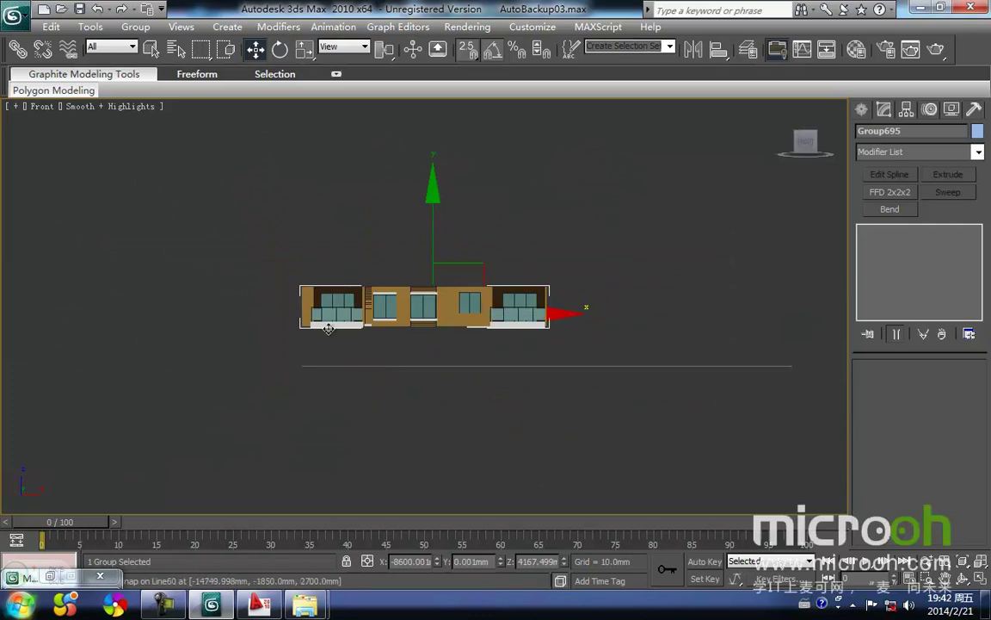
middle_click_drag(342, 177, 348, 378)
scroll(348, 377, "down", 2)
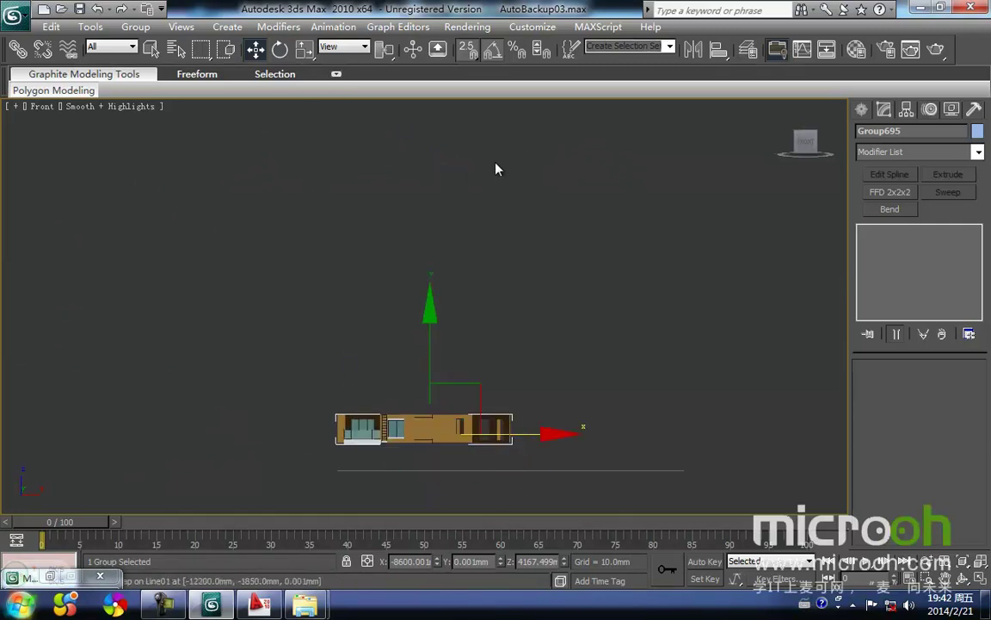
middle_click_drag(457, 457, 32, 148, "alt")
middle_click_drag(493, 357, 545, 327)
left_click(568, 436)
- Examine the end of the white balcony base where it meets the wall beside the louver strip
scroll(406, 341, "up", 5)
middle_click_drag(438, 381, 457, 233)
scroll(441, 316, "up", 4)
scroll(560, 377, "down", 2)
middle_click_drag(561, 377, 483, 366)
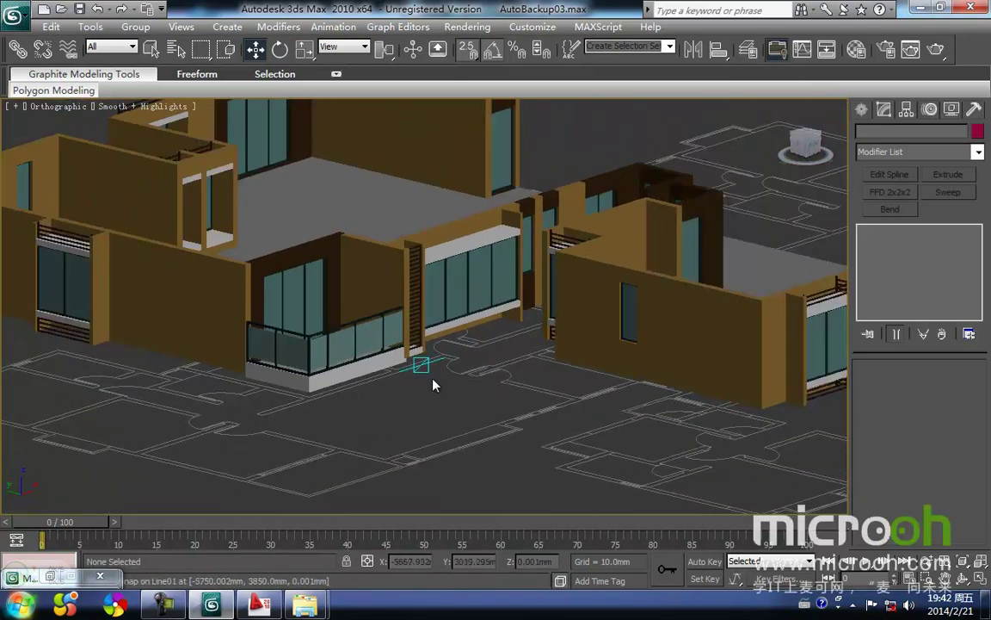
scroll(432, 384, "up", 6)
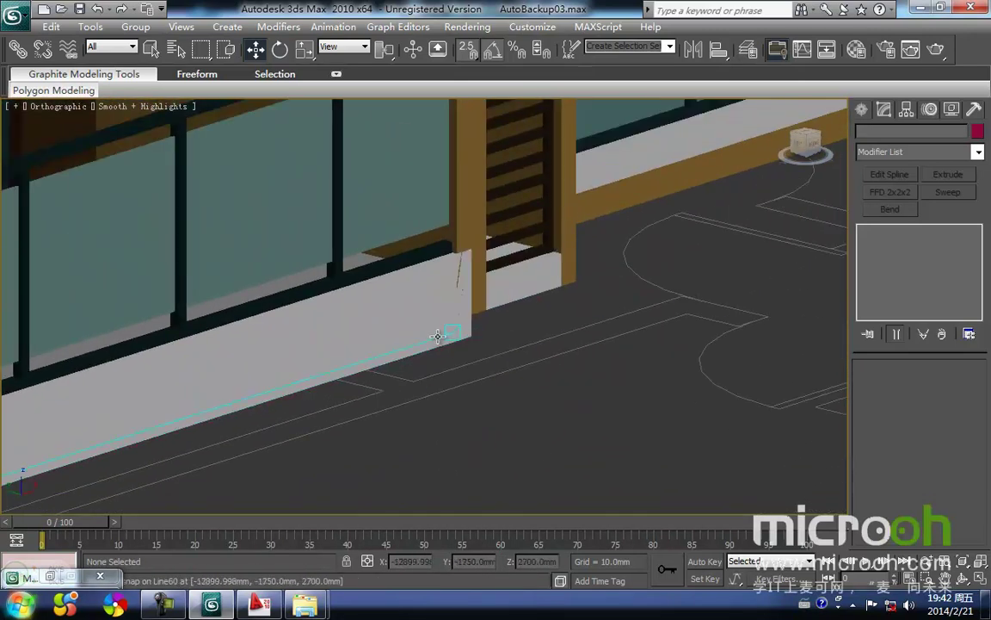
scroll(433, 332, "down", 2)
- Select the floor group and ungroup it in the wireframe Top view
left_click(438, 332)
key("F3")
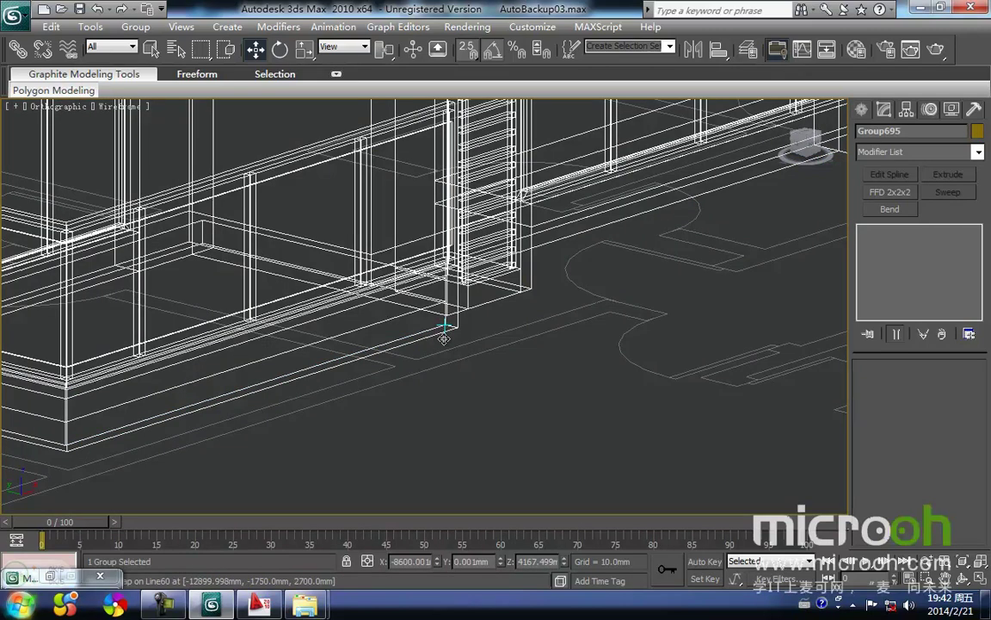
key("t")
left_click(134, 27)
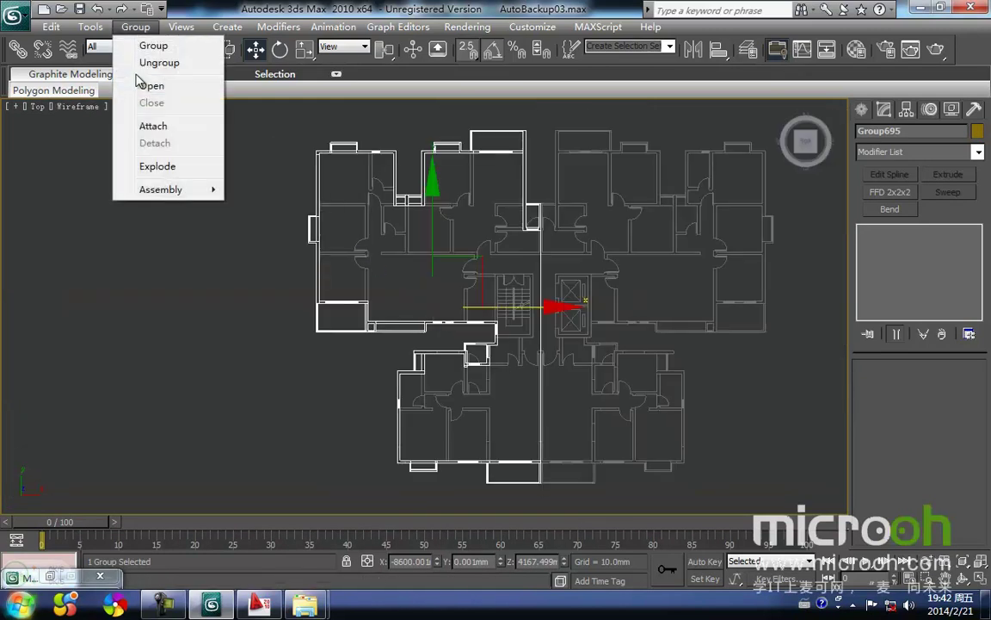
left_click(148, 64)
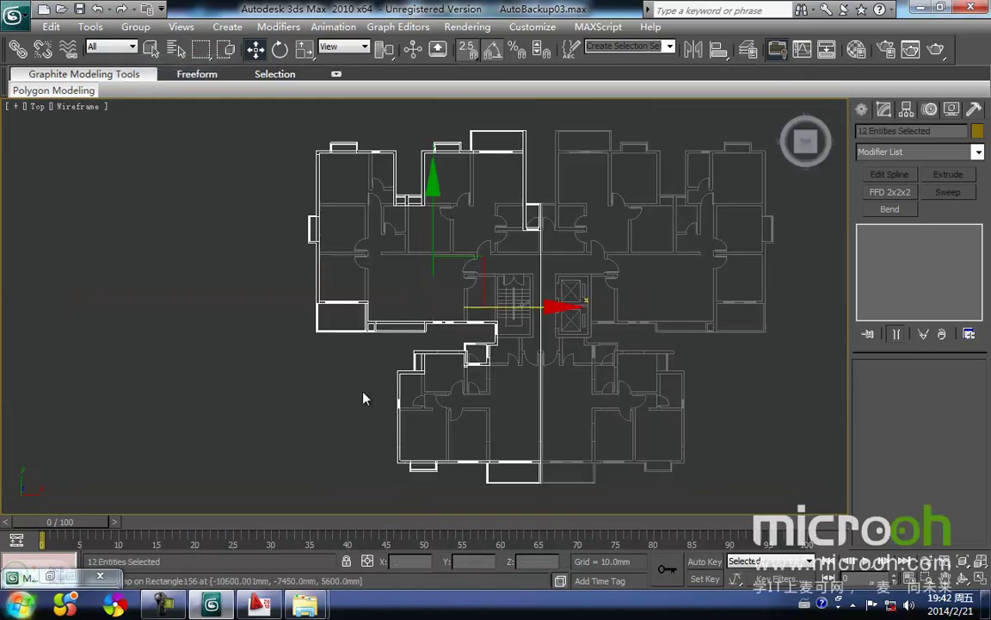
- Clear the selection and select only the merged white mesh Line60 at the balcony's outer corner
left_click(311, 321)
middle_click_drag(312, 320, 351, 342, "alt")
scroll(351, 342, "up", 8)
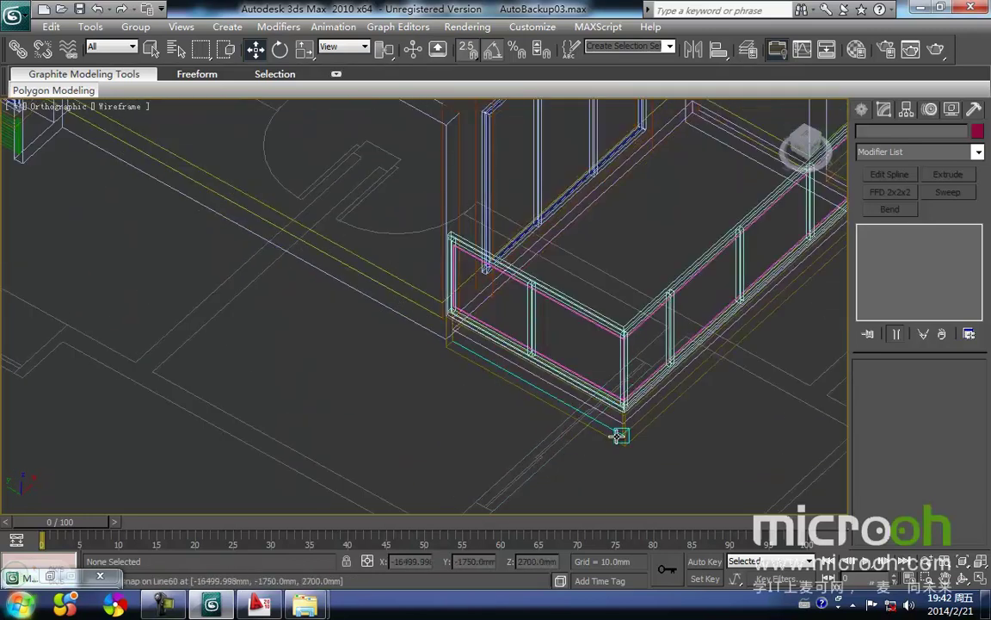
left_click(621, 439)
middle_click_drag(621, 439, 478, 442)
scroll(477, 442, "down", 6)
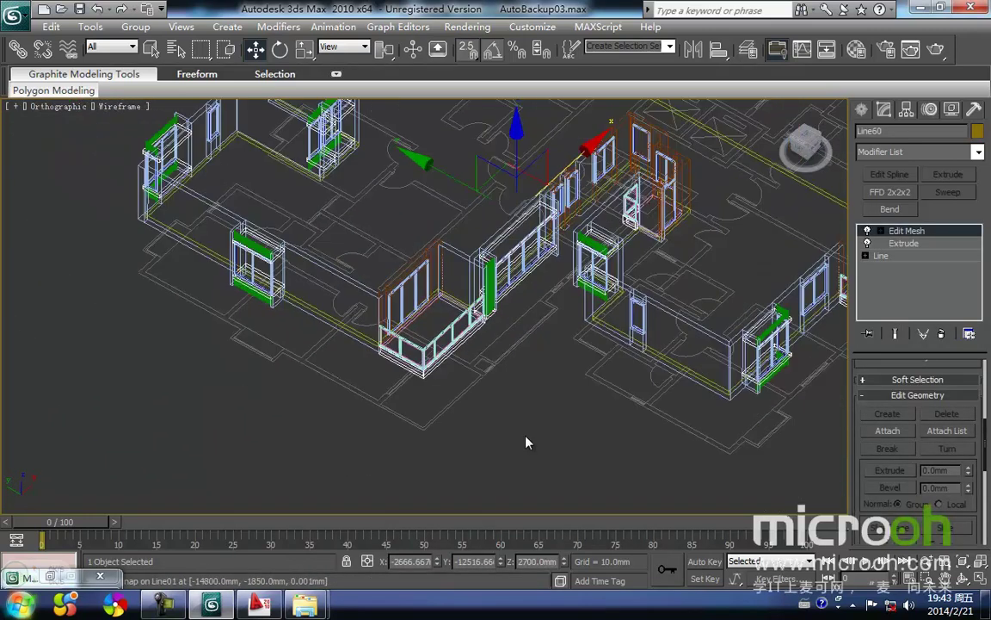
- Try moving the Line60 mesh aside in the shaded view and undo the move
middle_click_drag(551, 439, 449, 448)
scroll(448, 447, "down", 3)
key("F3")
left_click_drag(476, 263, 611, 160)
key("ctrl+z")
- Snap the Line60 mesh's balcony-end vertices back to the adjoining wall line at X -13000 mm, then leave vertex editing and deselect
middle_click_drag(439, 336, 510, 328)
key("t")
scroll(452, 331, "up", 4)
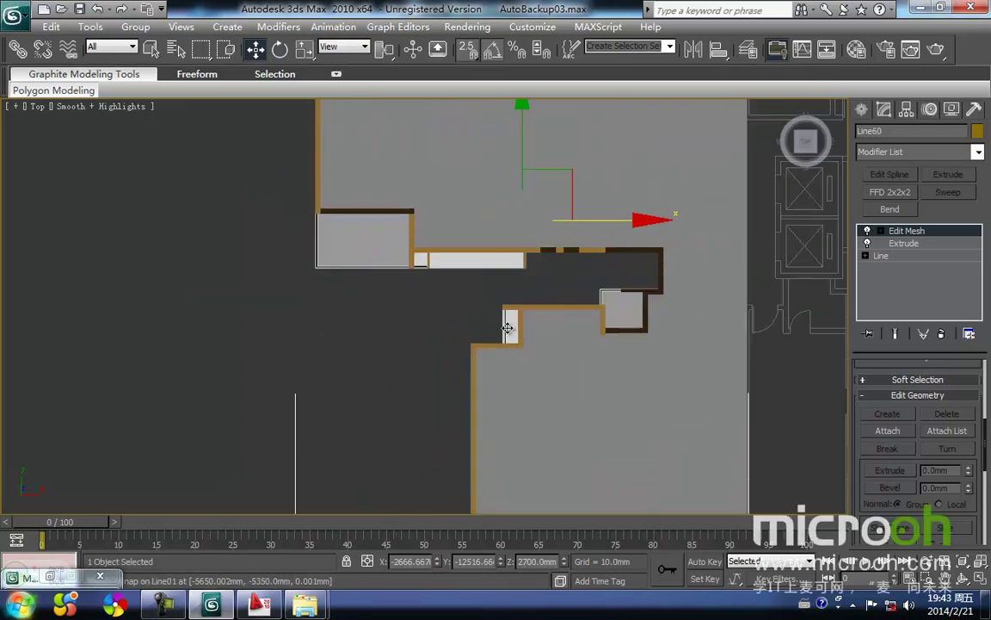
key("F3")
scroll(456, 297, "up", 4)
scroll(456, 297, "up", 2)
mouse_move(456, 297)
middle_mouse_down()
mouse_move(508, 354)
mouse_move(604, 370)
mouse_move(510, 414)
middle_mouse_up()
scroll(555, 347, "up", 5)
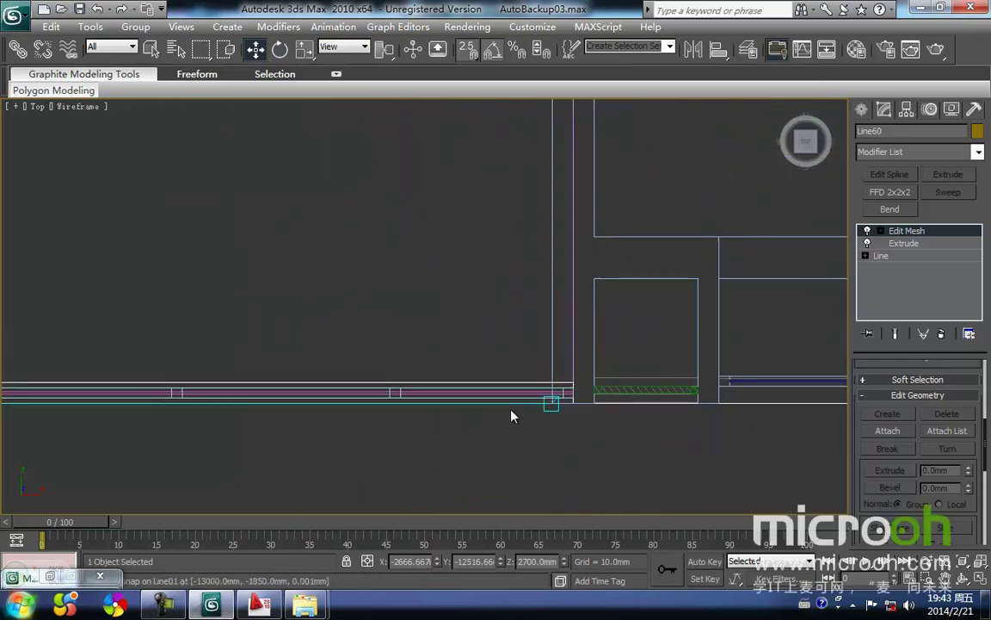
key("1")
left_click_drag(593, 438, 564, 340)
scroll(638, 447, "up", 3)
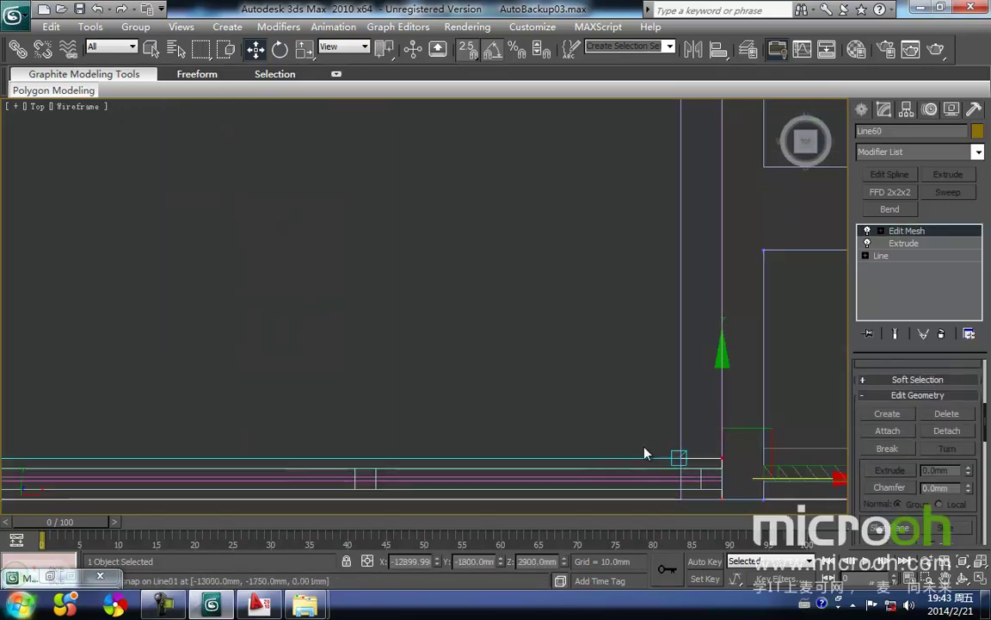
middle_click_drag(638, 447, 416, 299)
left_click_drag(434, 332, 392, 315)
middle_click_drag(596, 343, 575, 366)
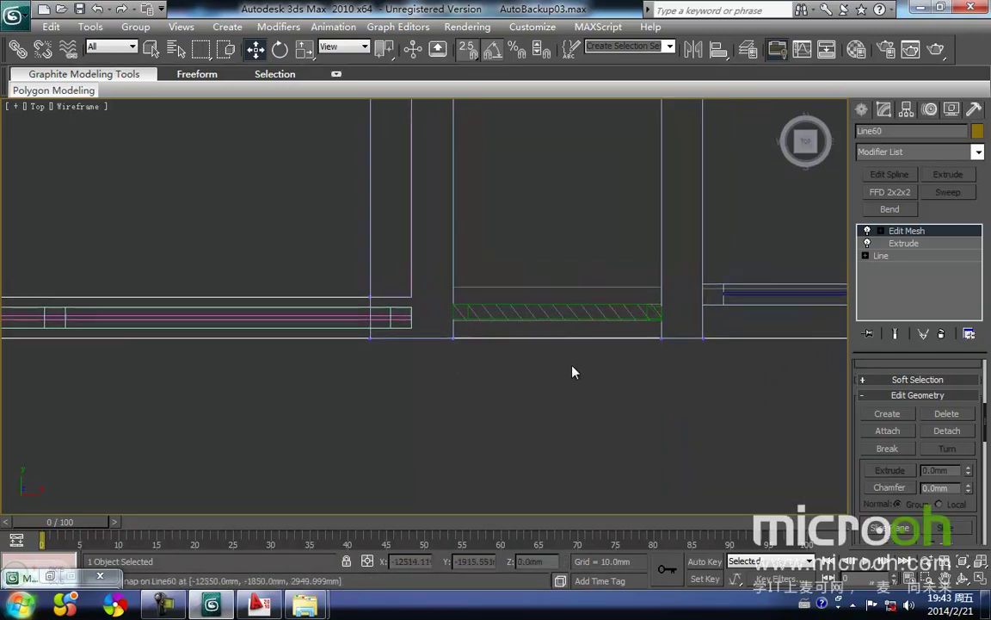
key("1")
left_click(421, 418)
- Select all the floor's meshes in the shaded view and combine them into one group again
mouse_move(421, 403)
middle_mouse_down()
mouse_move(395, 427)
mouse_move(520, 367)
mouse_move(554, 308)
mouse_move(511, 292)
middle_mouse_up()
key("F3")
scroll(403, 419, "down", 5)
scroll(403, 423, "down", 3)
scroll(511, 293, "down", 4)
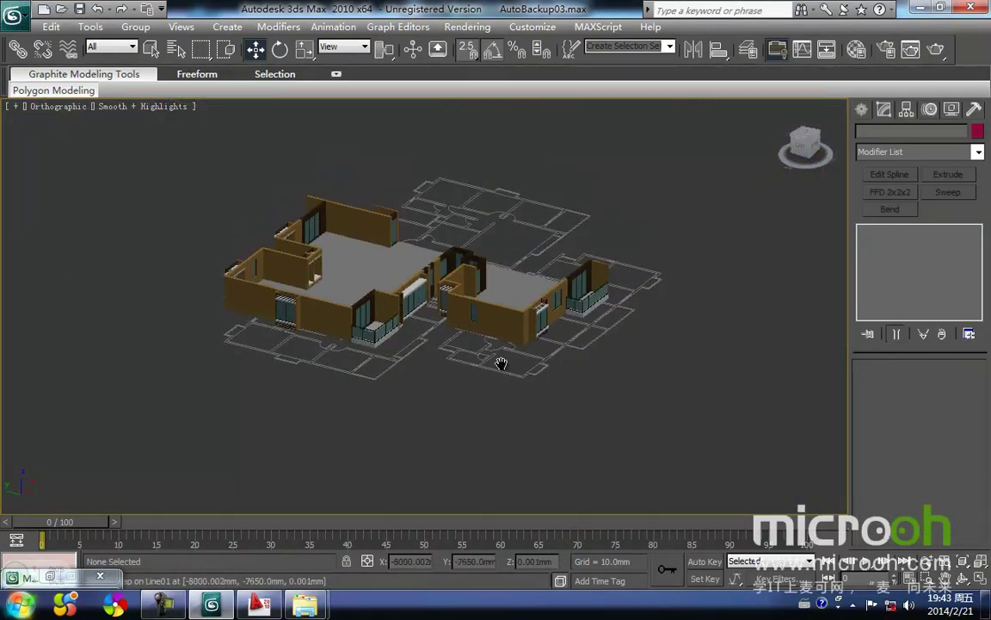
left_click_drag(623, 437, 150, 131)
left_click(136, 26)
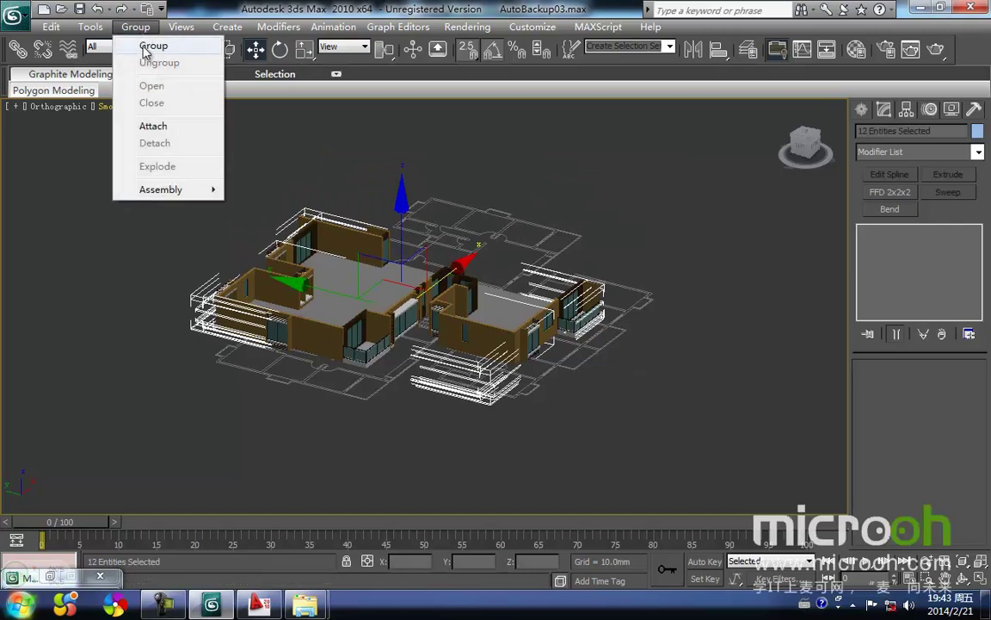
left_click(154, 47)
left_click(494, 330)
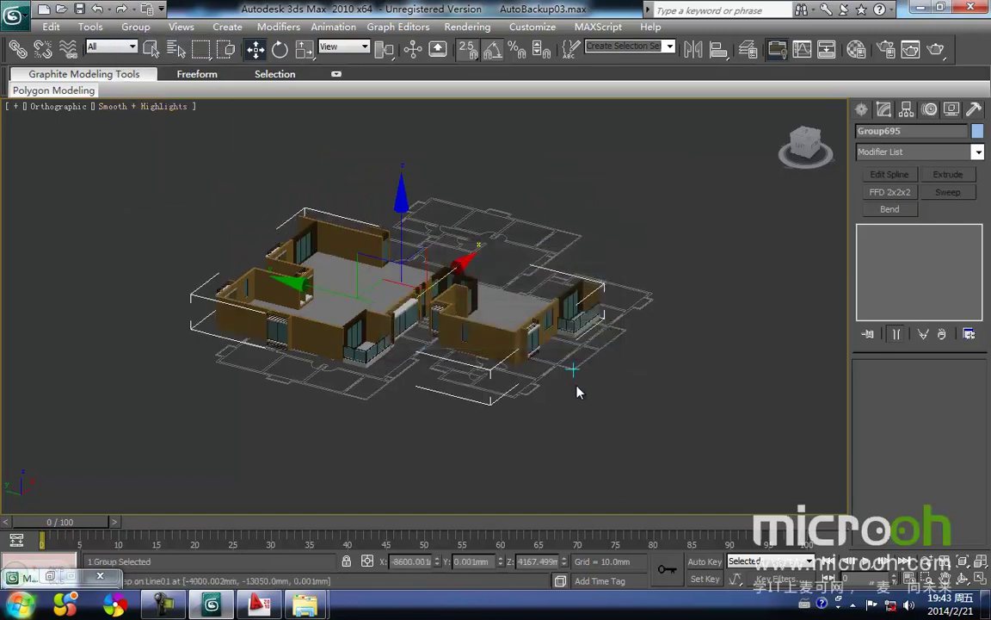
- Show the regrouped floor in the Front view and unhide all hidden objects
key("f")
key("z")
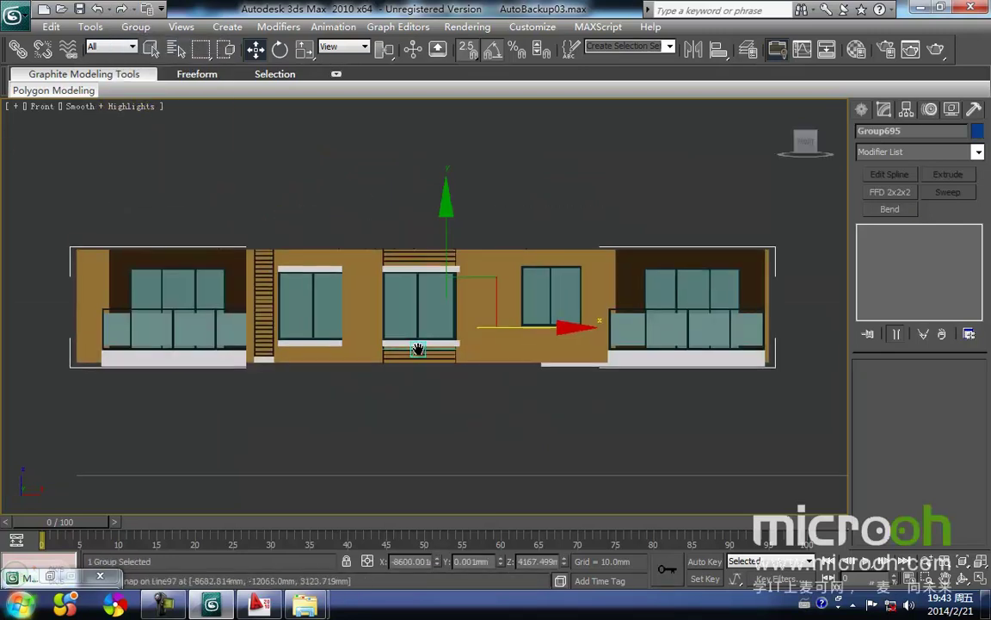
scroll(422, 348, "down", 3)
middle_click_drag(413, 362, 402, 421)
scroll(395, 241, "down", 2)
middle_click_drag(389, 263, 372, 346)
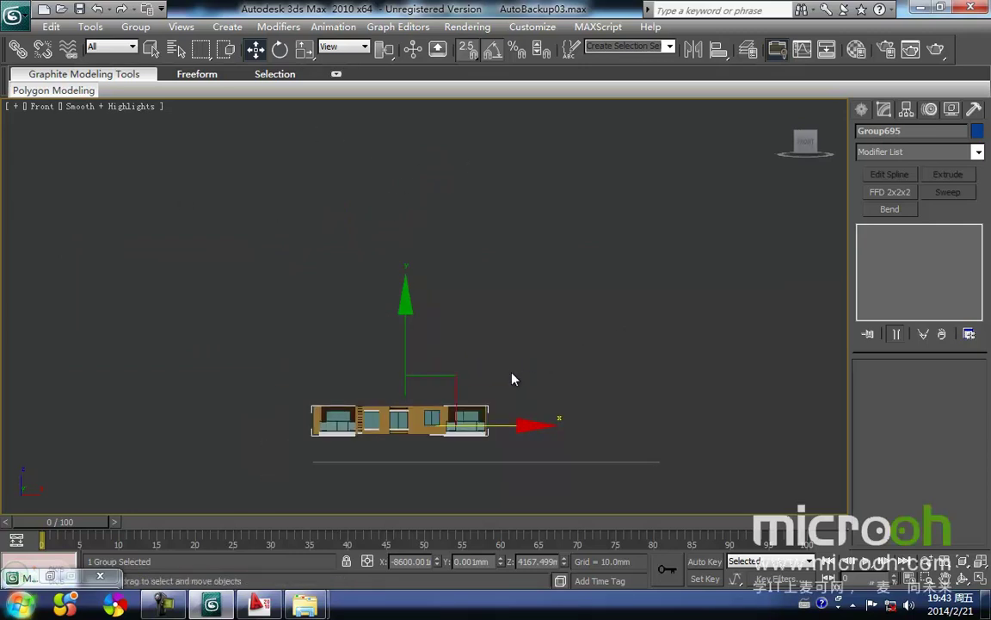
right_click(487, 324)
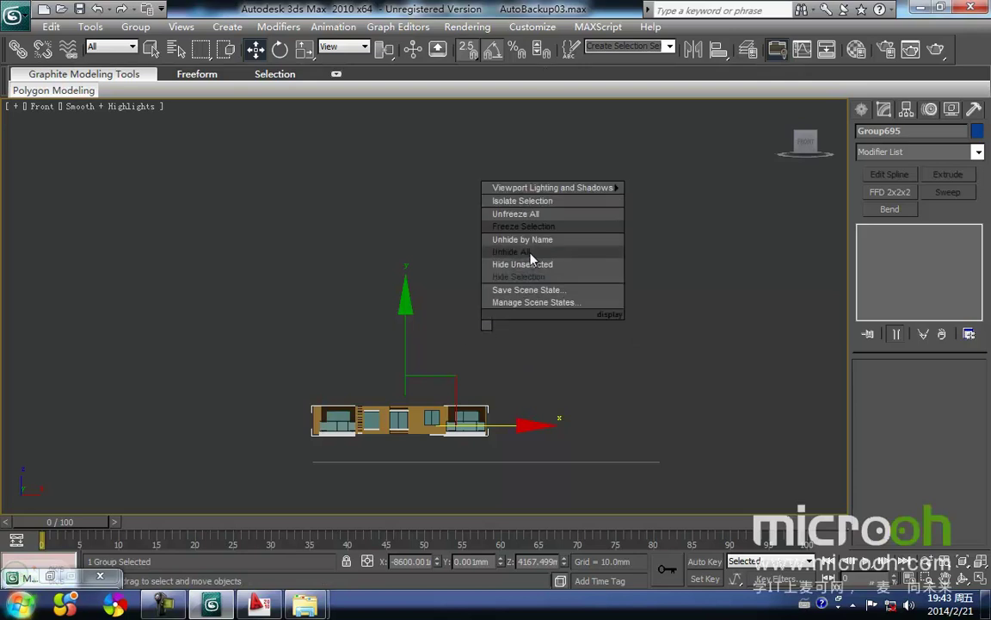
left_click(532, 252)
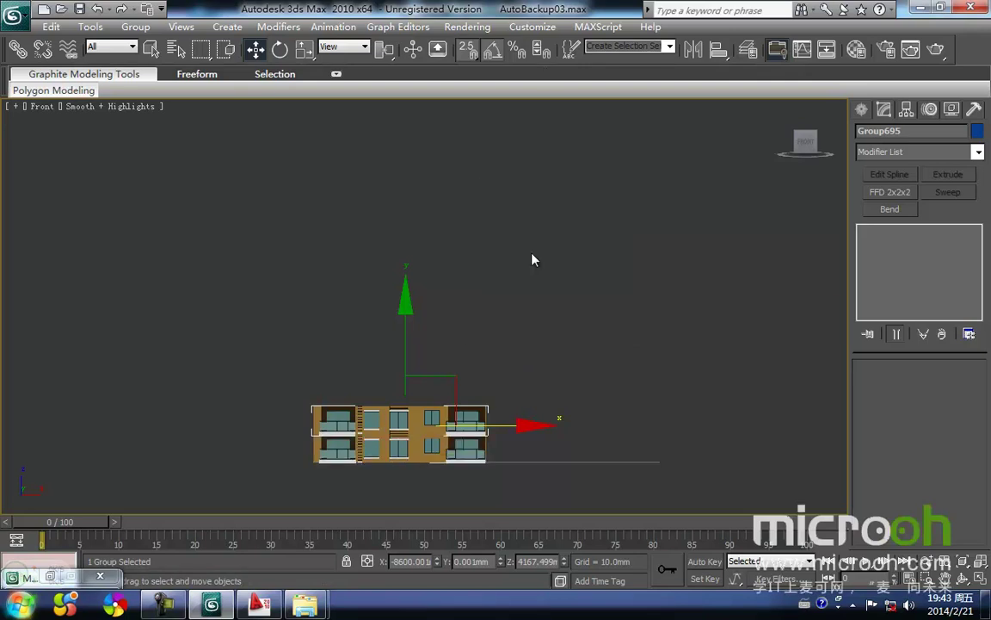
- Clone the upper floor group straight up by one storey height in the wireframe Front view as 12 instances
scroll(512, 259, "down", 2)
scroll(507, 263, "up", 2)
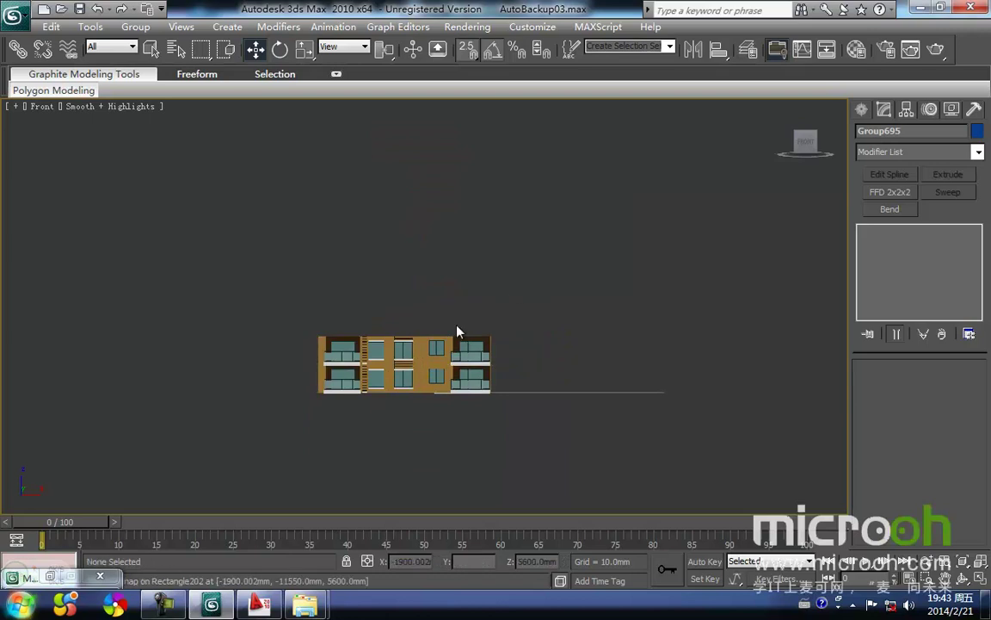
scroll(324, 343, "up", 8)
key("F3")
middle_click_drag(339, 426, 437, 381)
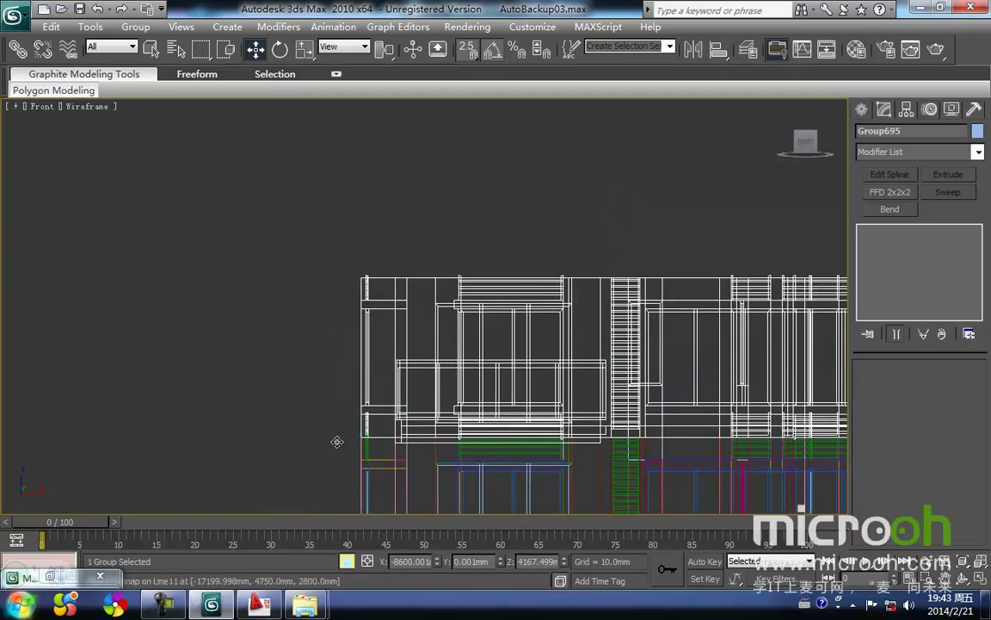
left_click_drag(342, 438, 354, 192, "shift")
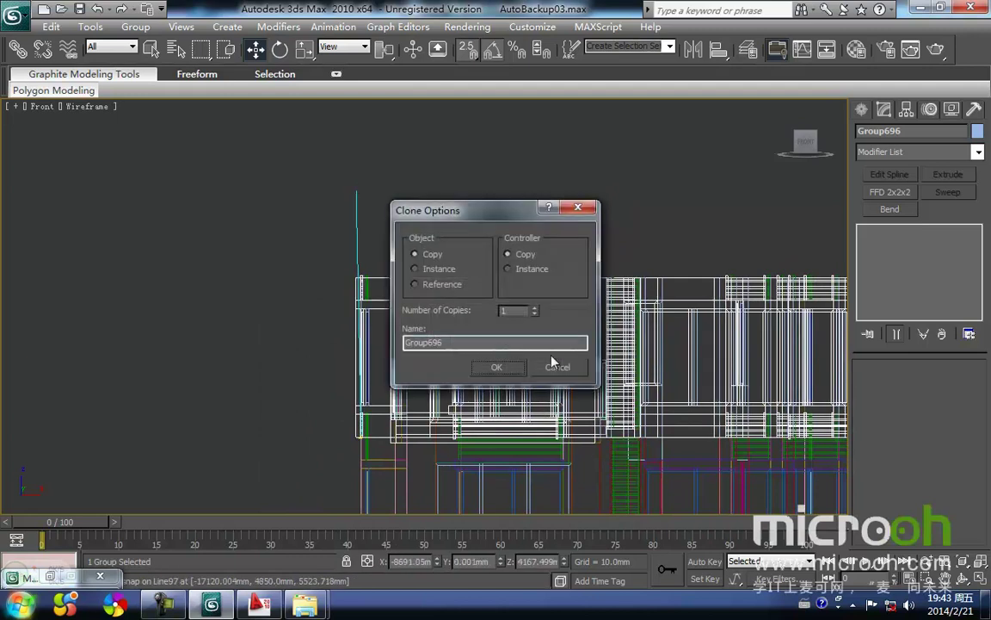
left_click(540, 367)
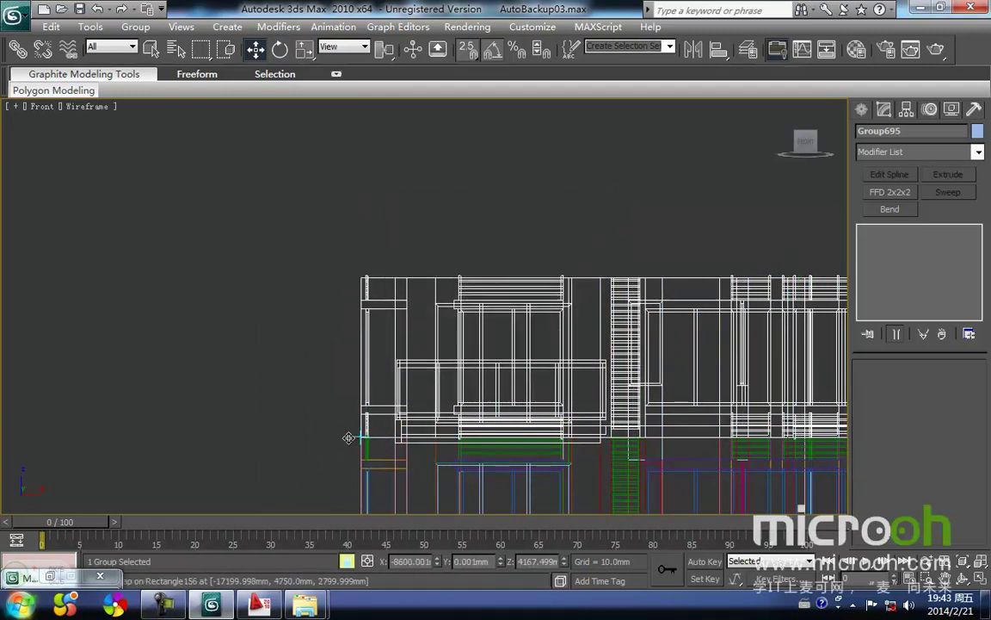
mouse_move(353, 438)
left_mouse_down("shift")
mouse_move(360, 225)
mouse_move(353, 270)
left_mouse_up("shift")
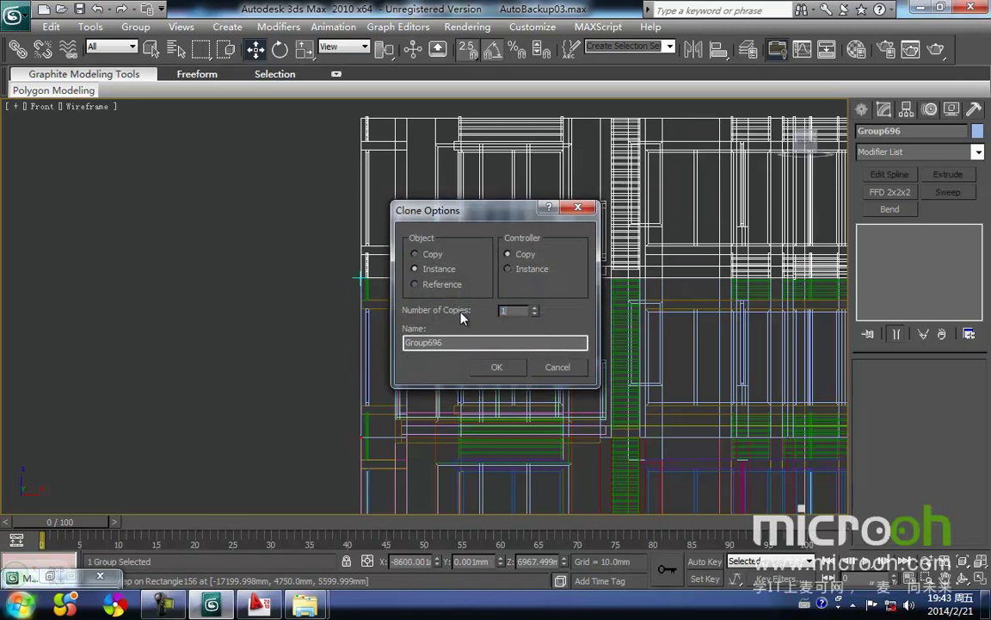
left_click(496, 367)
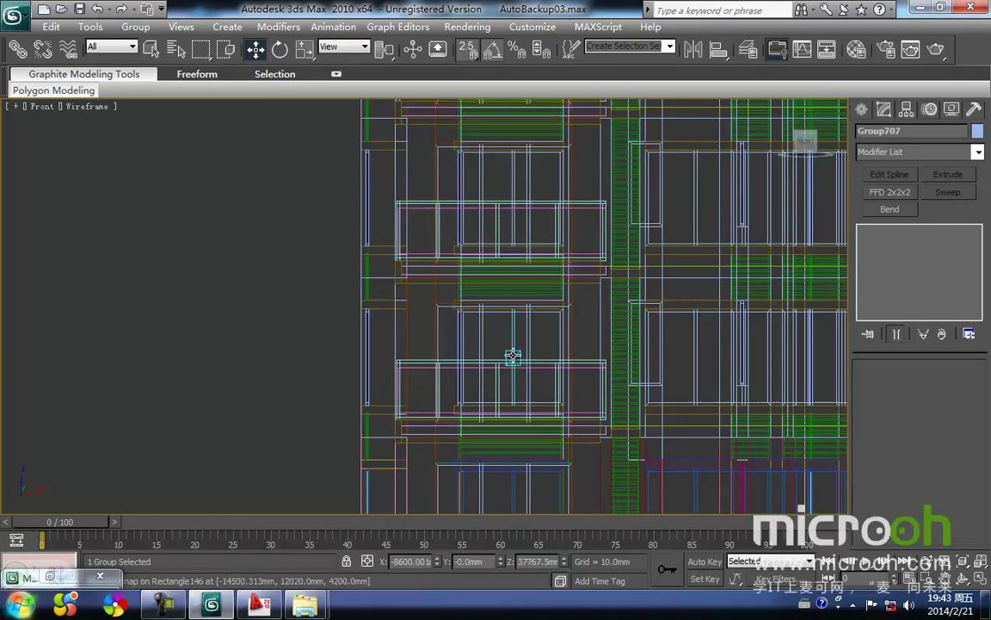
- Examine the stacked tower's balconies, windows and lower floors from several angles in the shaded view
scroll(511, 356, "down", 5)
key("F3")
middle_click_drag(496, 353, 507, 376, "alt")
left_click(561, 416)
scroll(522, 274, "up", 9)
middle_click_drag(525, 280, 381, 489)
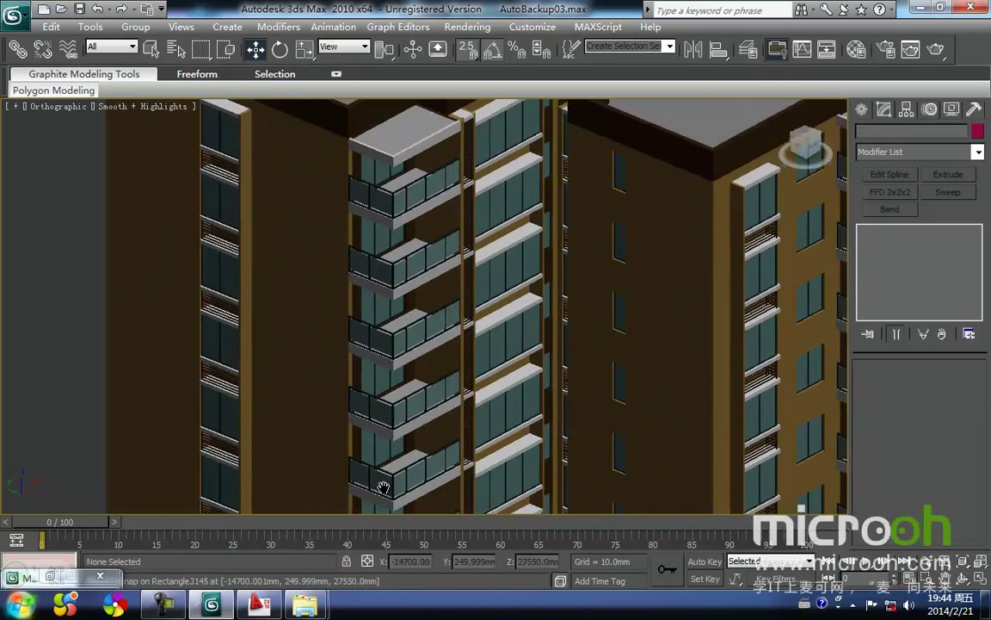
scroll(380, 489, "down", 3)
middle_click_drag(443, 438, 372, 279, "alt")
scroll(372, 279, "down", 3)
middle_click_drag(414, 411, 343, 394, "alt")
middle_click_drag(318, 291, 409, 228)
scroll(387, 399, "up", 2)
scroll(378, 399, "down", 4)
scroll(462, 382, "up", 2)
scroll(462, 381, "up", 6)
scroll(456, 431, "down", 3)
middle_click_drag(455, 409, 492, 405, "alt")
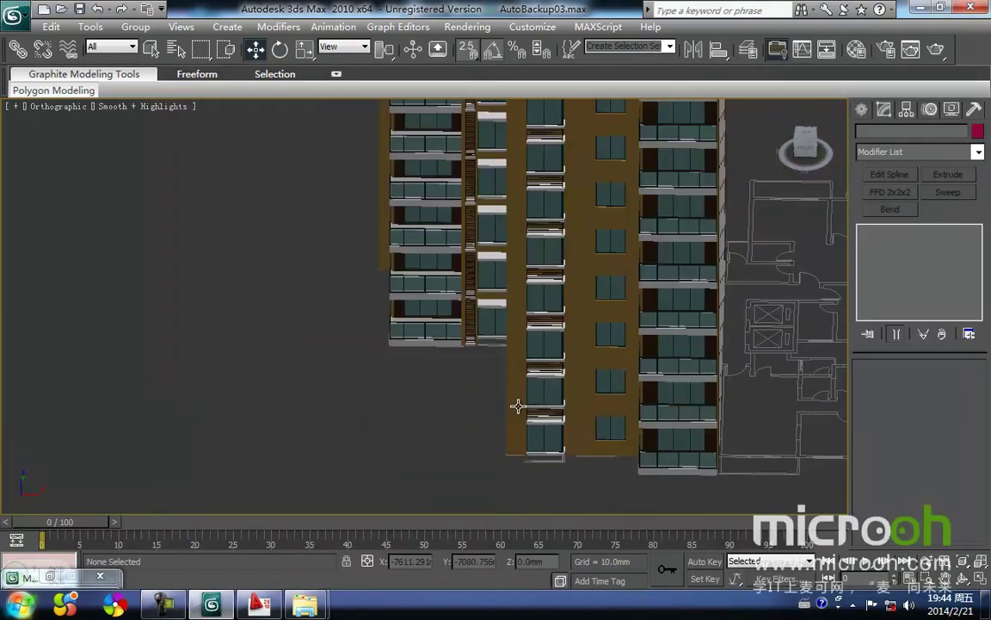
scroll(491, 405, "down", 10)
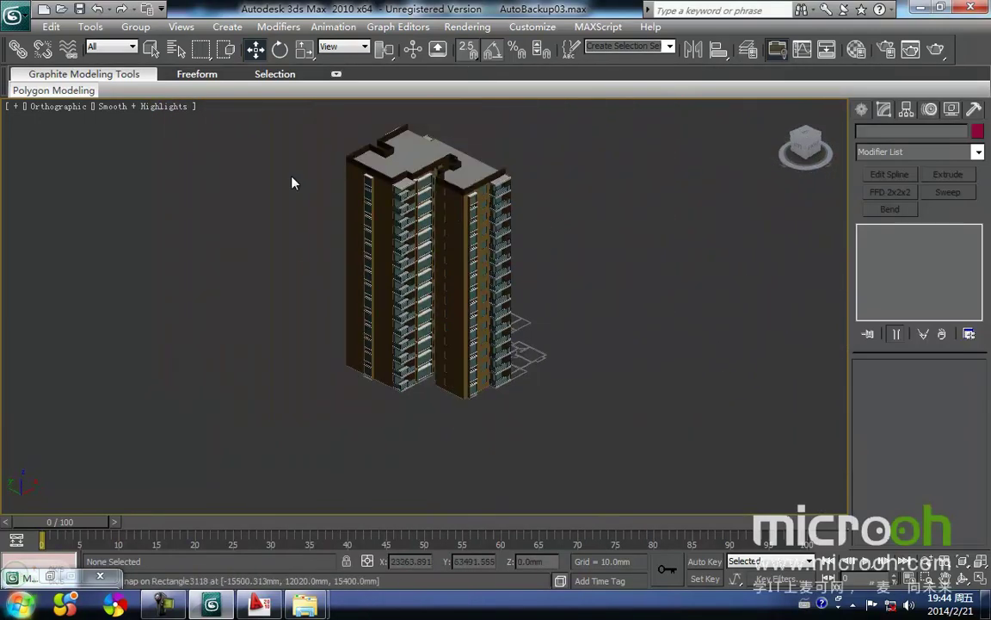
- Examine the whole tower and its roof, including the outline against the floor plan from the top
scroll(374, 135, "up", 4)
middle_click_drag(353, 189, 328, 319)
scroll(344, 331, "down", 4)
middle_click_drag(421, 405, 459, 414, "alt")
middle_click_drag(488, 379, 466, 396, "alt")
scroll(523, 214, "up", 2)
scroll(507, 206, "up", 3)
middle_click_drag(485, 193, 420, 287, "alt")
scroll(403, 347, "up", 3)
scroll(403, 347, "down", 5)
key("t")
middle_click_drag(386, 323, 397, 287)
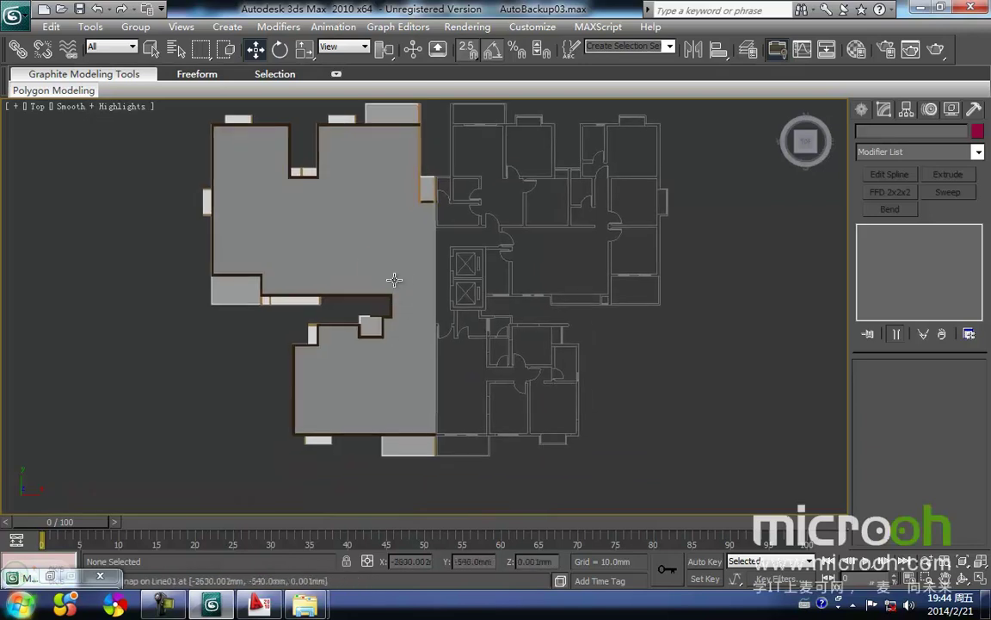
- Select all the tower's floor groups in the Top view and combine them into one group
middle_click_drag(490, 280, 444, 359)
middle_click_drag(397, 397, 433, 337, "alt")
key("t")
scroll(434, 340, "down", 5)
scroll(432, 344, "down", 3)
left_click_drag(451, 449, 124, 67)
left_click(136, 26)
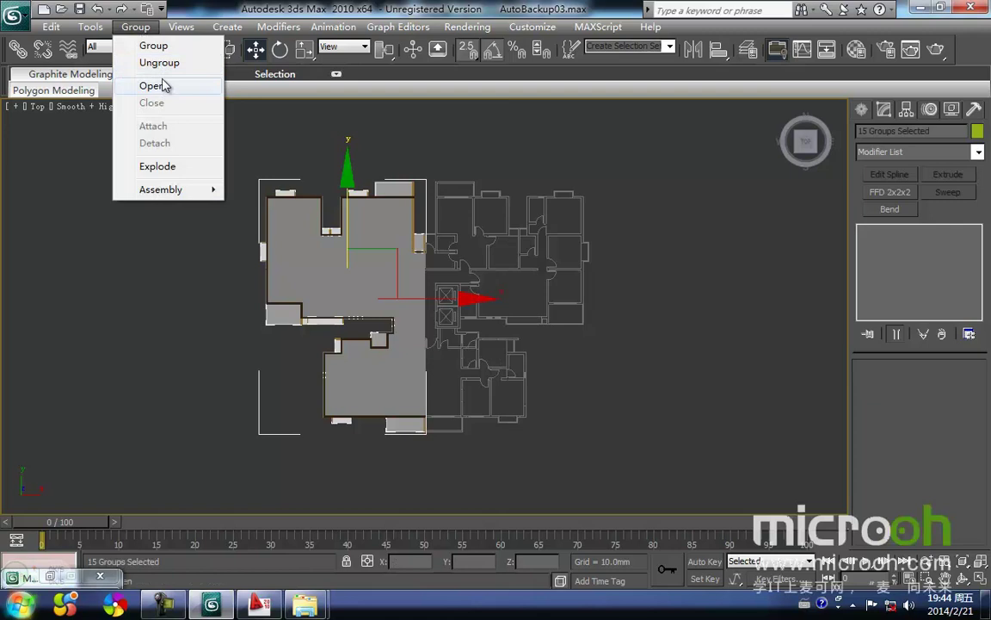
left_click(162, 48)
left_click(516, 333)
- Clone the tower group along X over the empty half of the floor plan as one instance
left_click_drag(510, 445, 257, 262)
middle_click_drag(255, 262, 172, 269)
key("space")
mouse_move(364, 304)
left_mouse_down("shift")
mouse_move(465, 294)
mouse_move(535, 305)
left_mouse_up("shift")
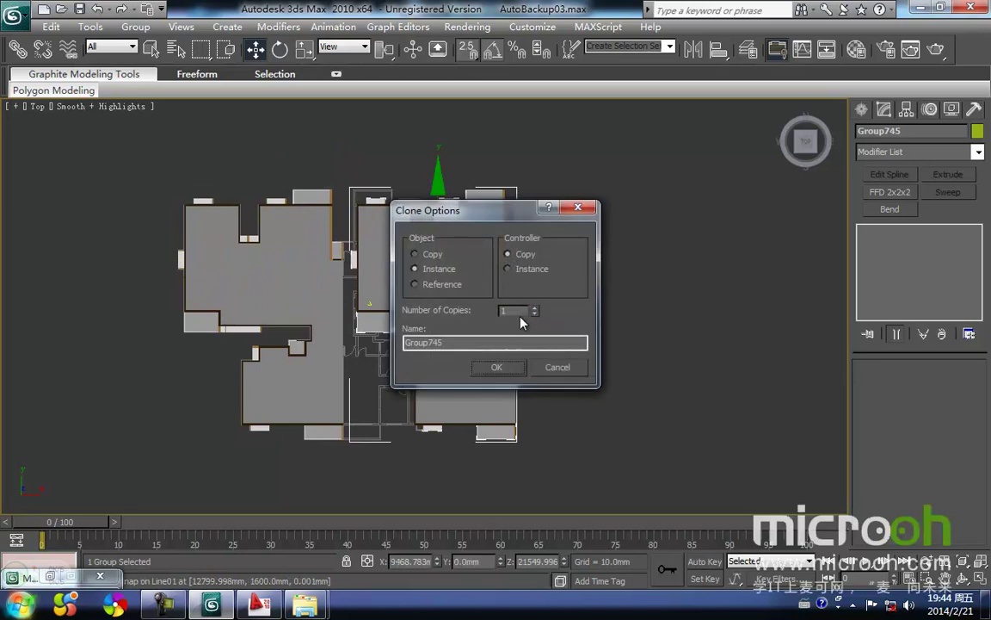
left_click(416, 269)
left_click(499, 370)
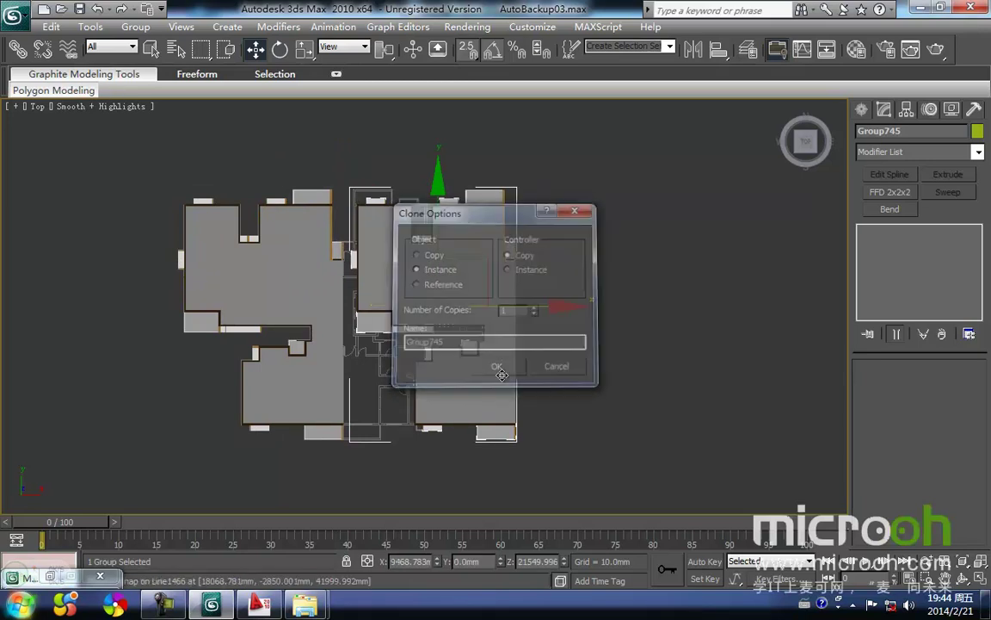
- Mirror the tower copy about the X axis with 0 mm offset and No Clone
left_click(693, 52)
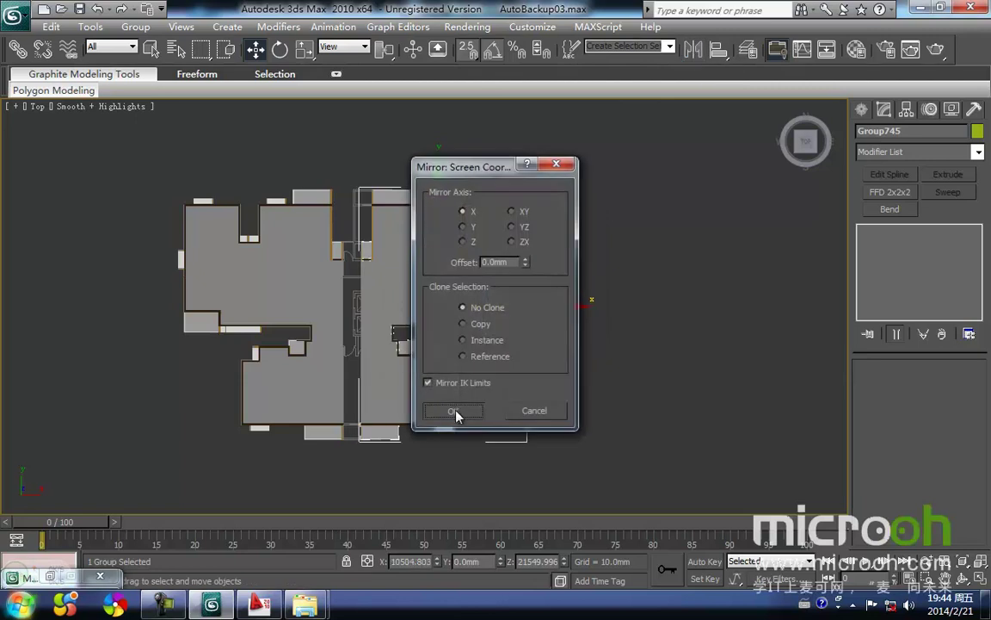
left_click(452, 411)
scroll(357, 271, "up", 6)
middle_click_drag(271, 209, 545, 380)
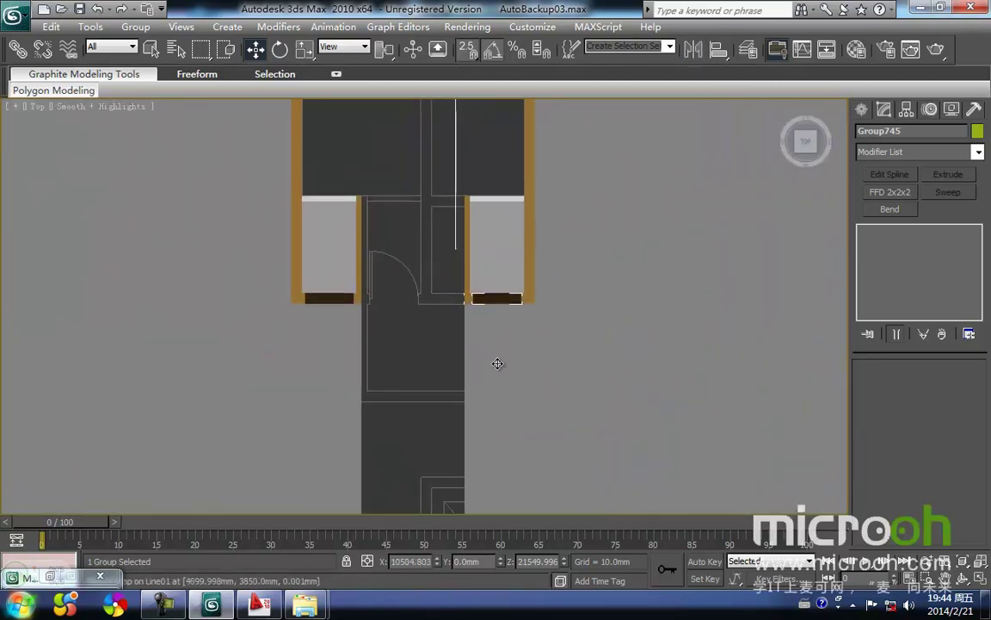
- Snap the mirrored tower half along X against the first half so their walls meet on the centre line of the floor plan
left_click_drag(458, 308, 360, 308)
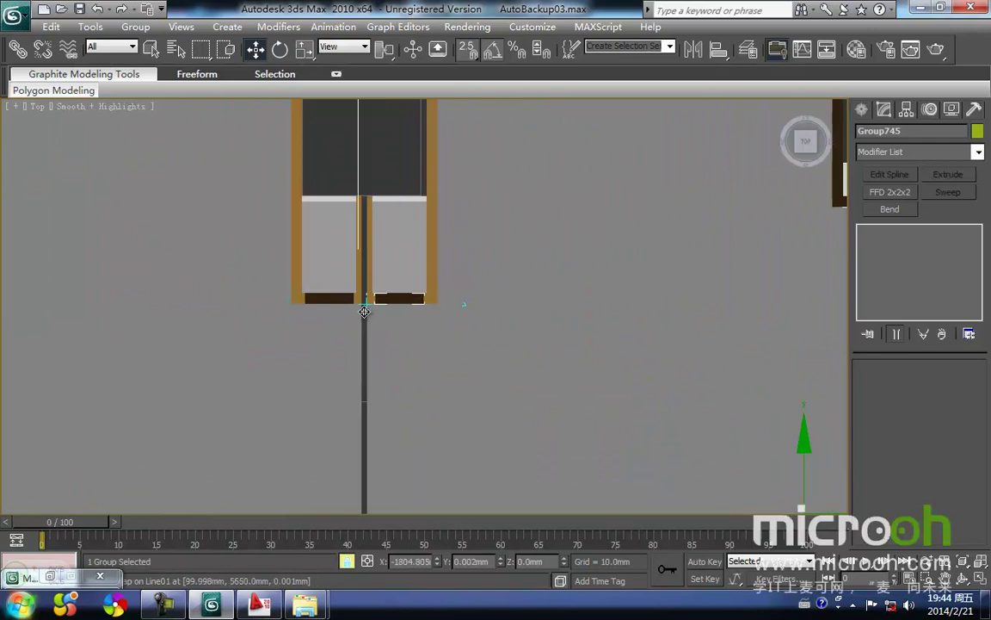
scroll(394, 239, "up", 2)
scroll(395, 238, "up", 3)
middle_click_drag(393, 243, 449, 456)
key("F3")
middle_click_drag(378, 341, 417, 323)
scroll(383, 305, "up", 4)
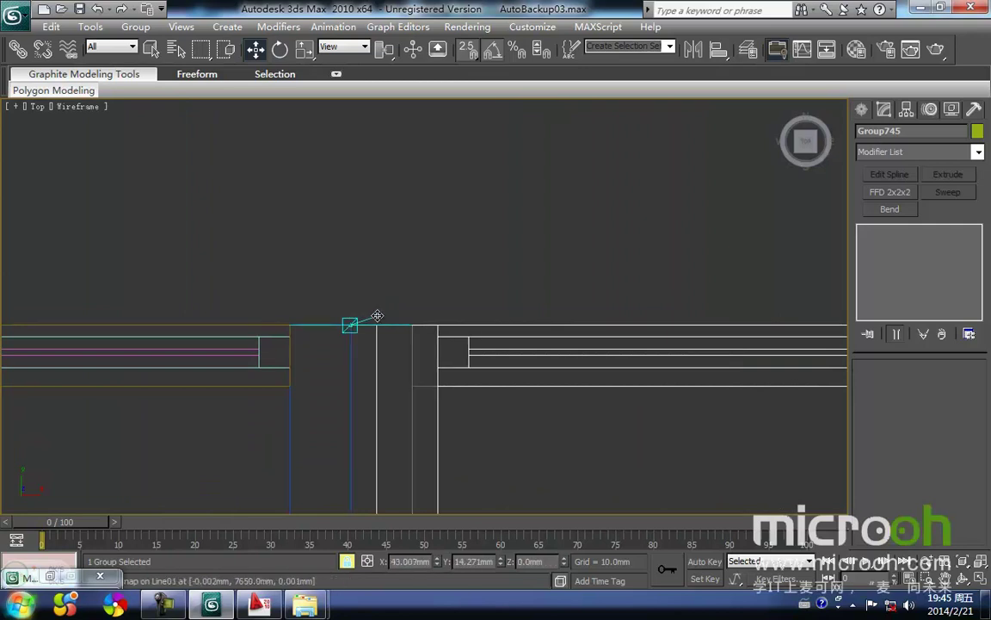
left_click(391, 285)
middle_click_drag(420, 276, 412, 277)
key("F3")
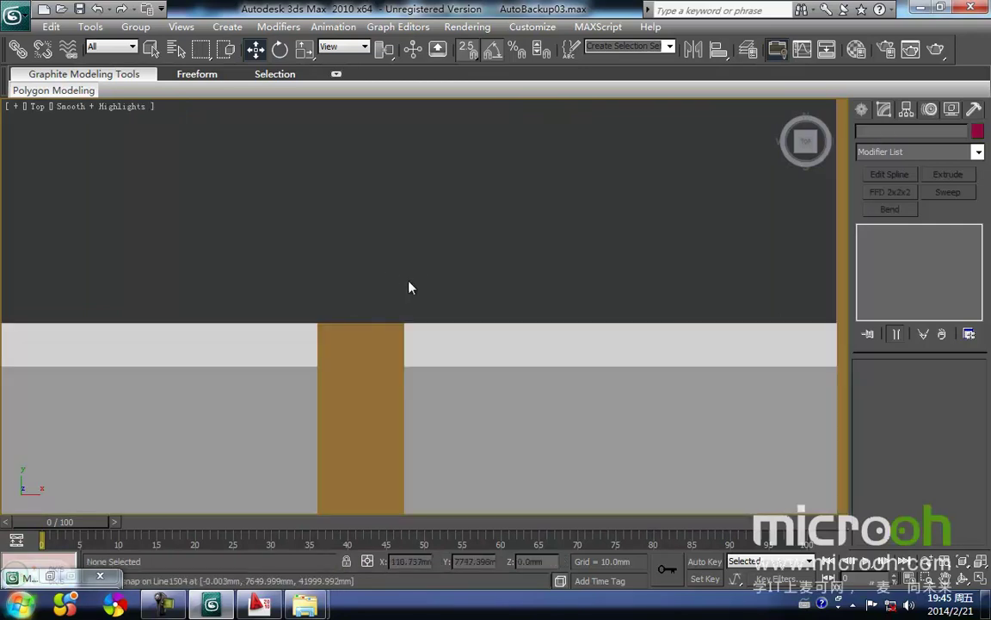
- Examine the roof edge, parapets and recesses of the joined tower from an elevated angle
scroll(410, 285, "down", 6)
middle_click_drag(479, 374, 714, 259, "alt")
scroll(429, 420, "up", 4)
middle_click_drag(467, 469, 344, 395)
scroll(465, 321, "up", 4)
scroll(395, 406, "down", 5)
scroll(370, 338, "up", 4)
scroll(370, 339, "up", 2)
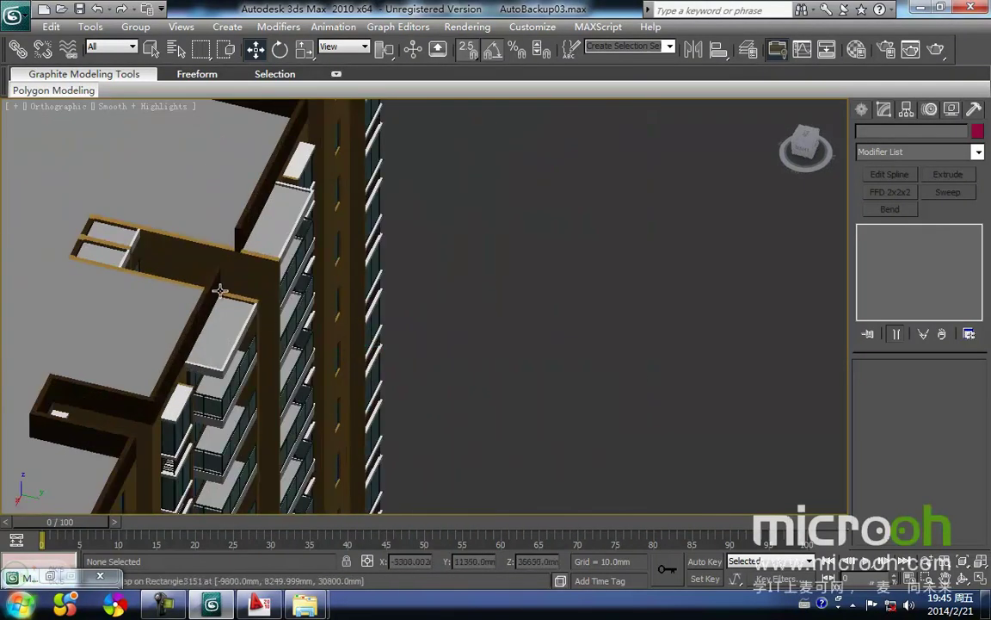
scroll(272, 372, "up", 2)
scroll(272, 372, "up", 2)
scroll(259, 354, "up", 2)
middle_click_drag(299, 327, 460, 346)
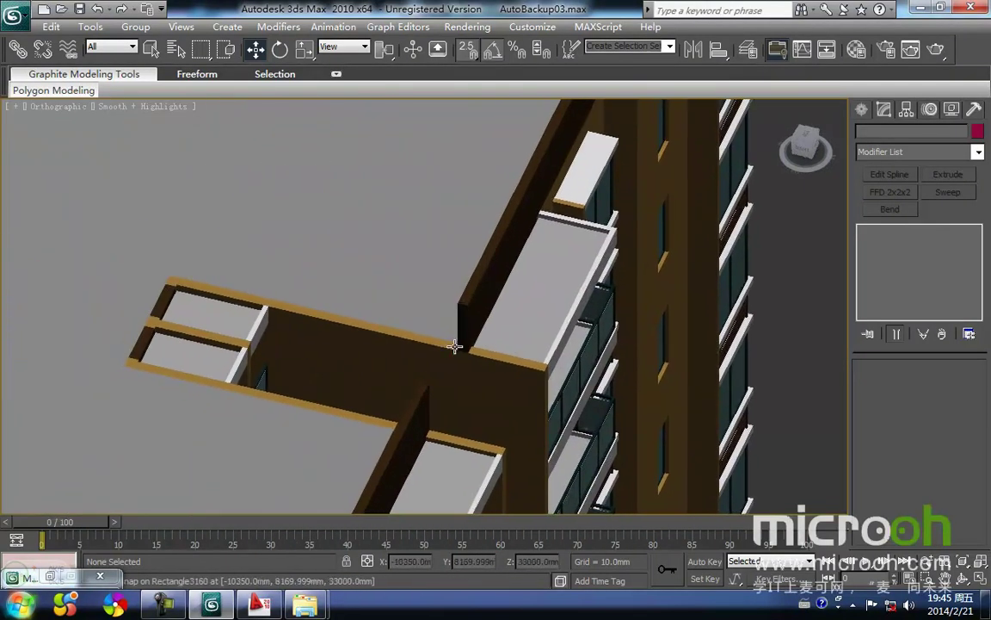
middle_click_drag(159, 355, 186, 310)
- Start a snapped line in the Top view along the inner faces of the central recess, from its front corner around the back wall
key("t")
key("z")
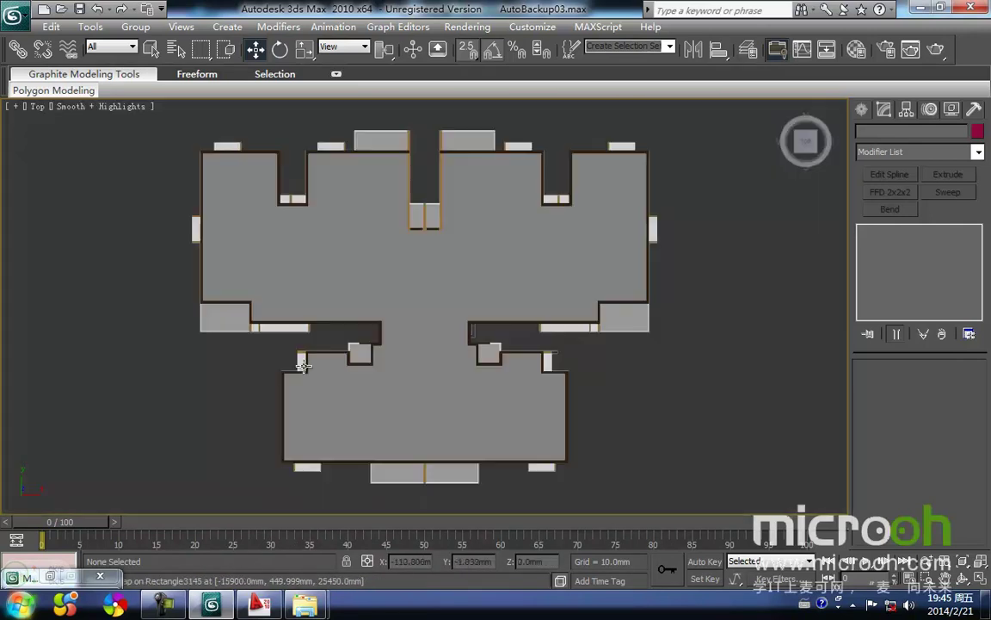
middle_click_drag(381, 344, 335, 462)
scroll(397, 291, "up", 2)
scroll(397, 290, "up", 5)
middle_click_drag(250, 275, 255, 337)
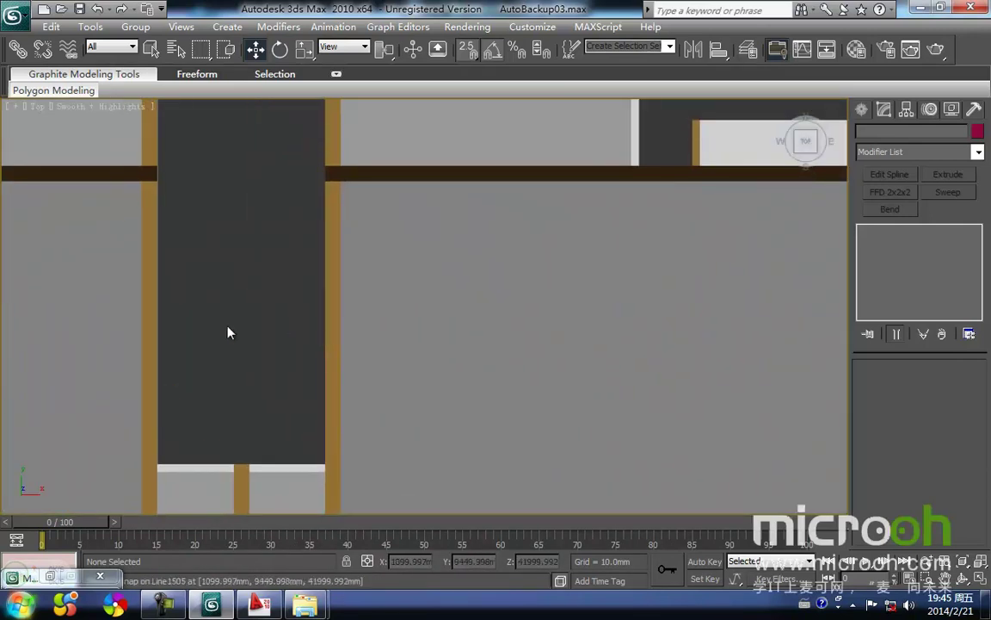
key("F3")
right_click(203, 323)
left_click(225, 260)
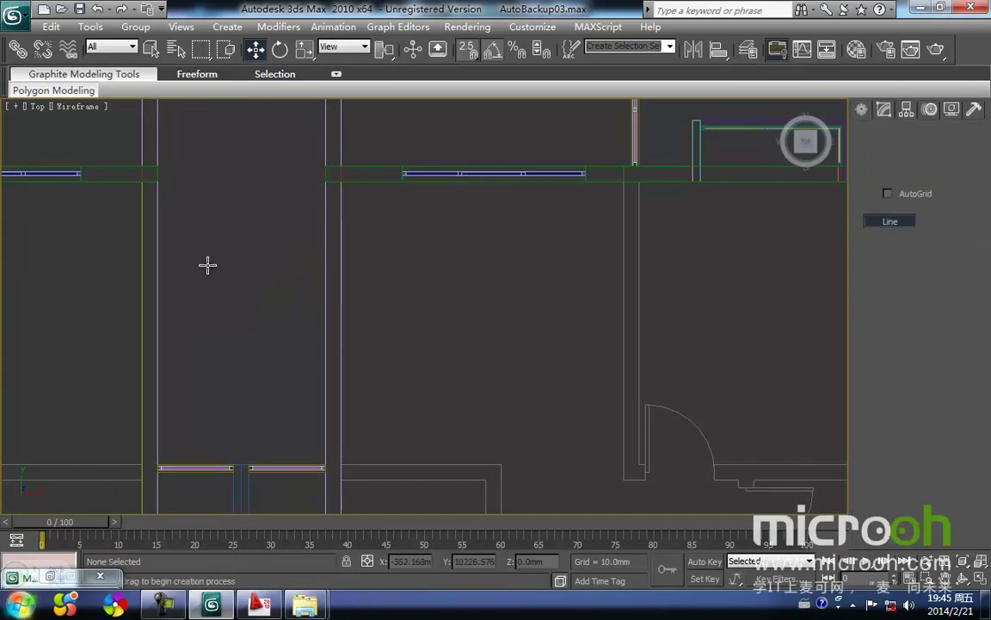
left_click(159, 182)
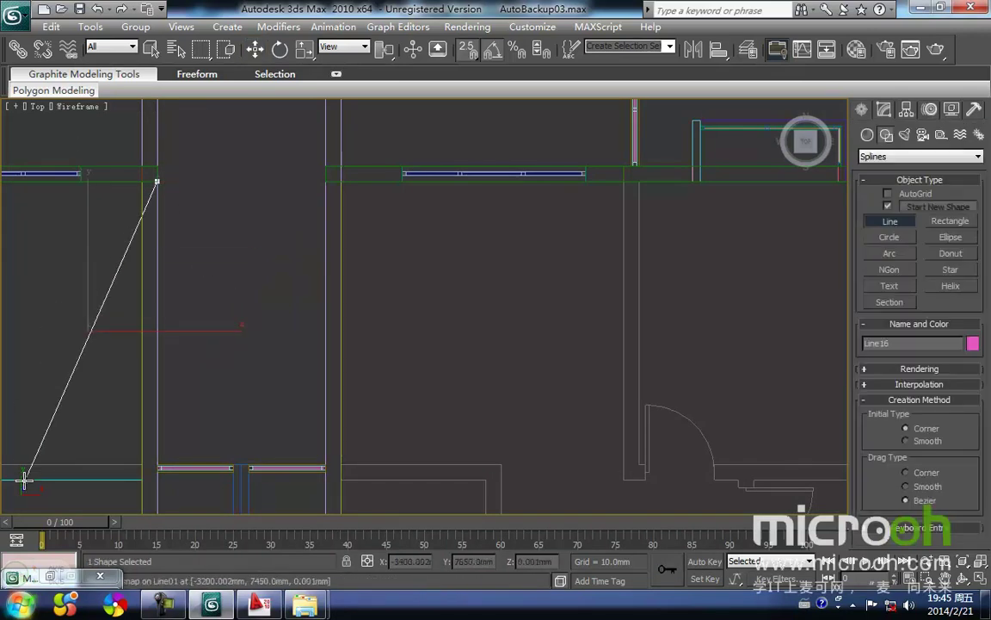
middle_click_drag(24, 479, 436, 304)
middle_click_drag(558, 425, 424, 308)
scroll(426, 314, "up", 3)
left_click(441, 313)
scroll(428, 306, "down", 4)
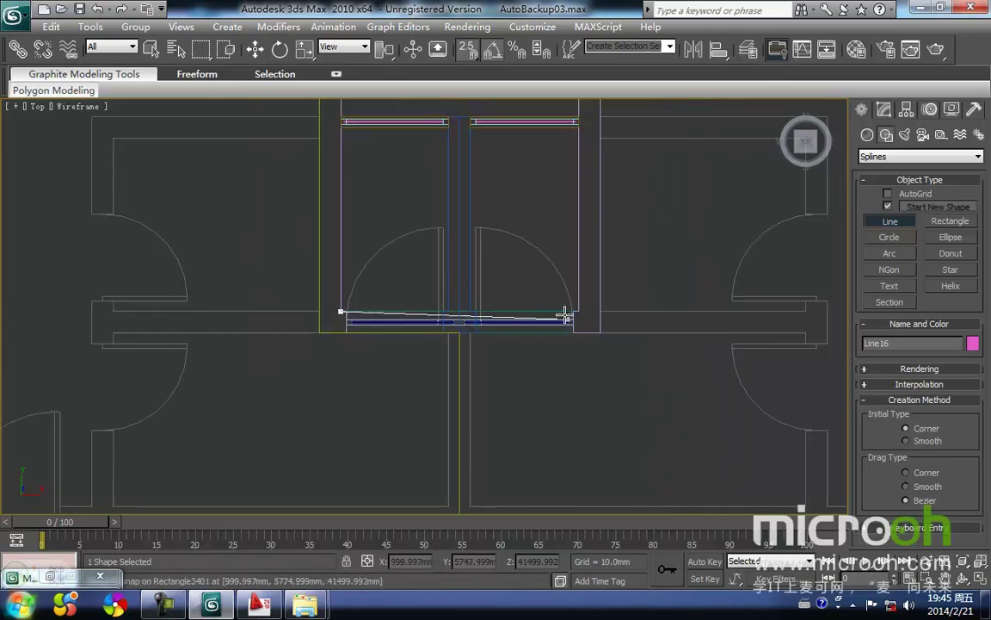
left_click(584, 310)
- Continue the line up to the opposite front corner and back around the outer wall faces, closing it as a U-shaped outline
key("i")
scroll(464, 258, "down", 3)
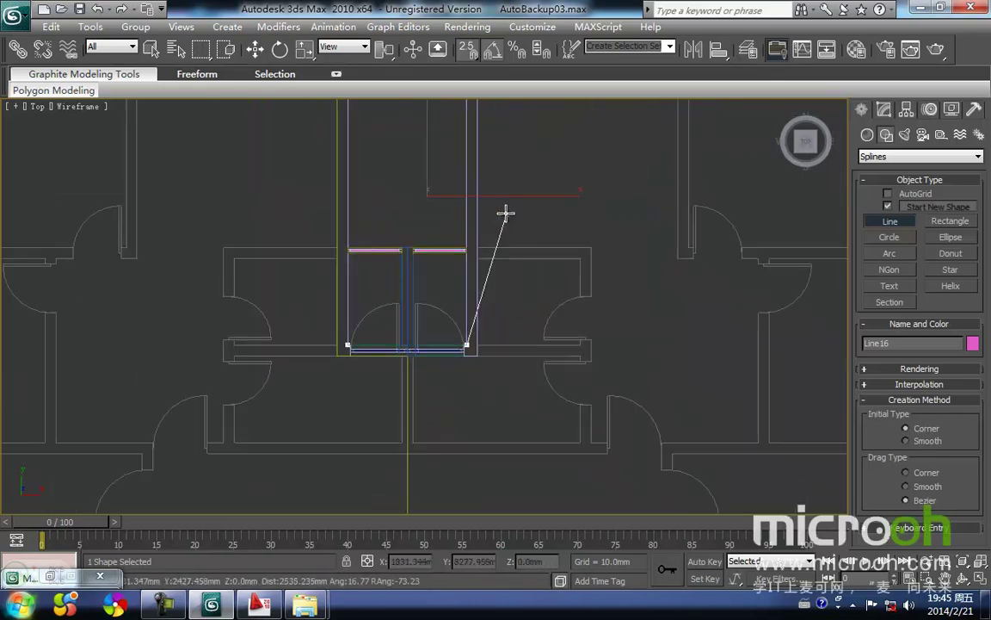
key("i")
scroll(389, 146, "up", 3)
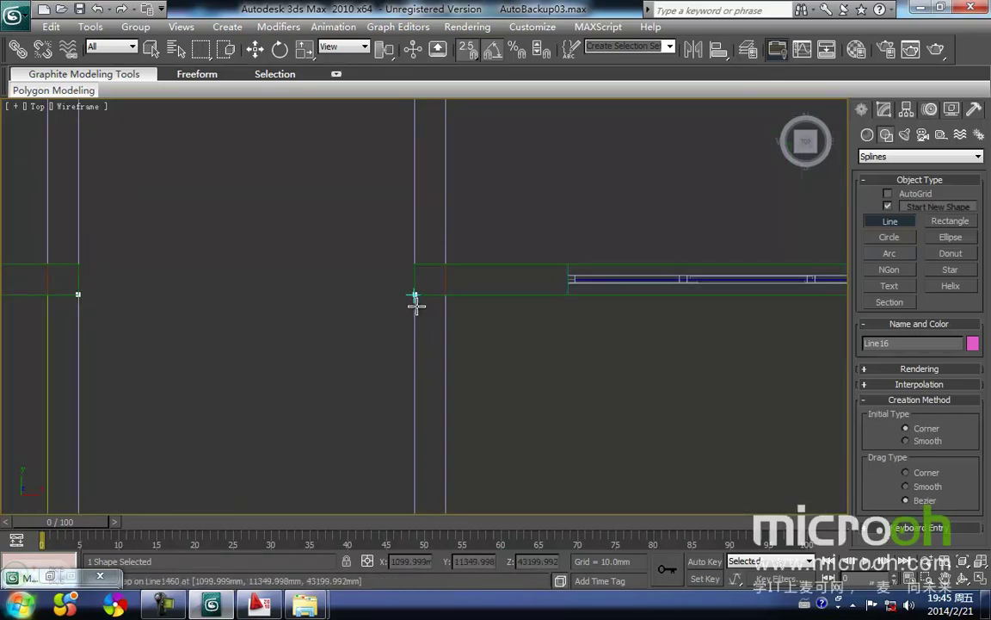
key("i")
scroll(427, 310, "down", 3)
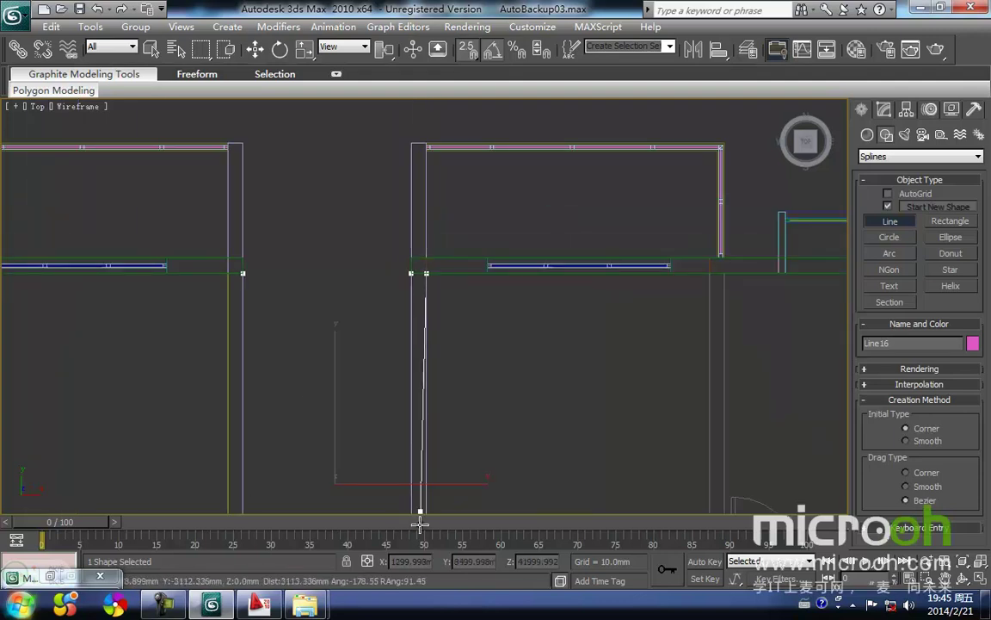
key("i")
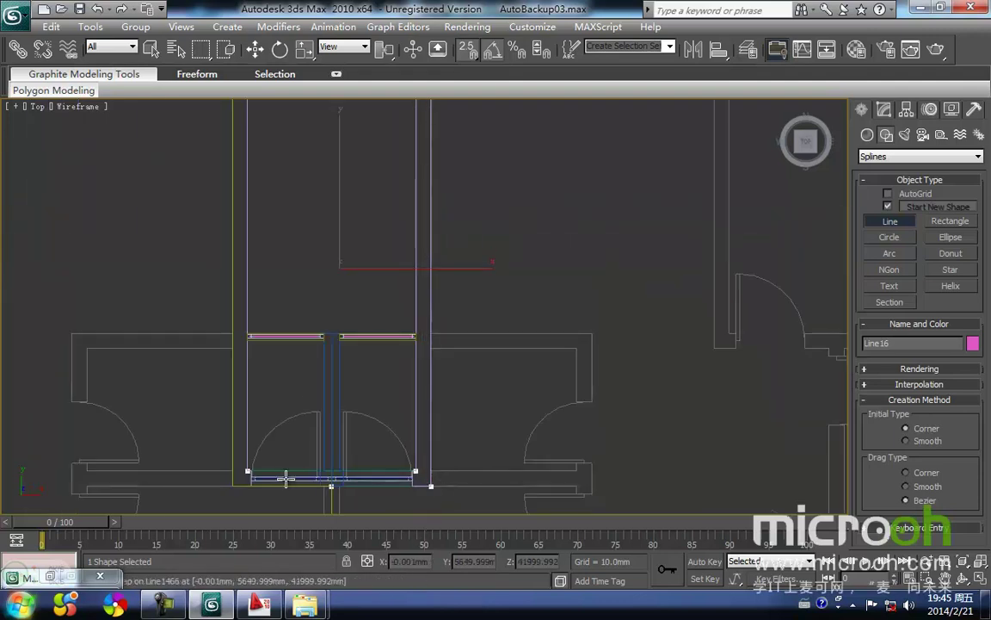
scroll(432, 243, "down", 3)
scroll(431, 332, "up", 4)
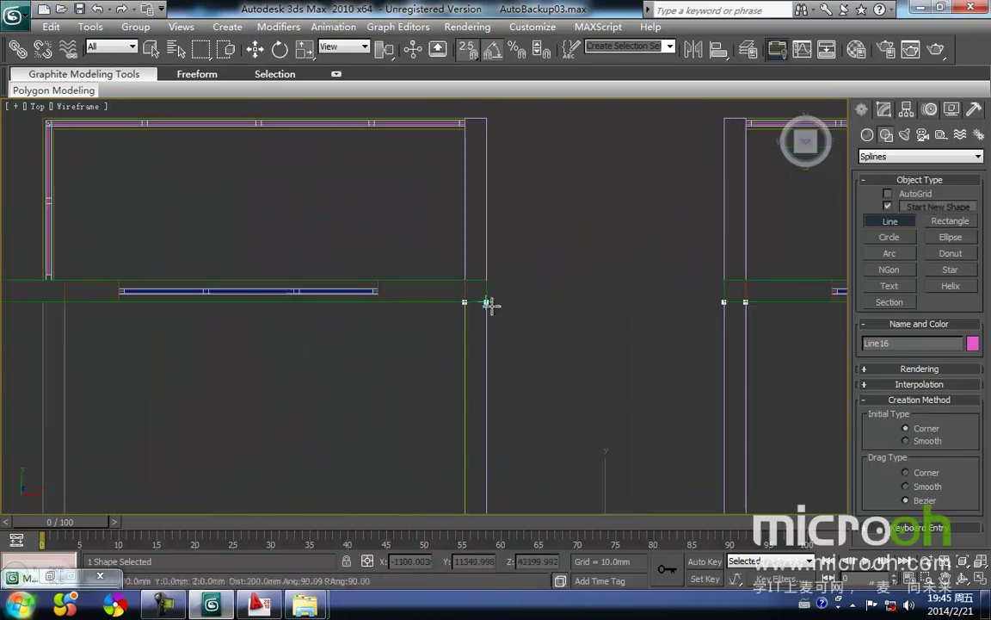
left_click(486, 303)
left_click(489, 354)
key("w")
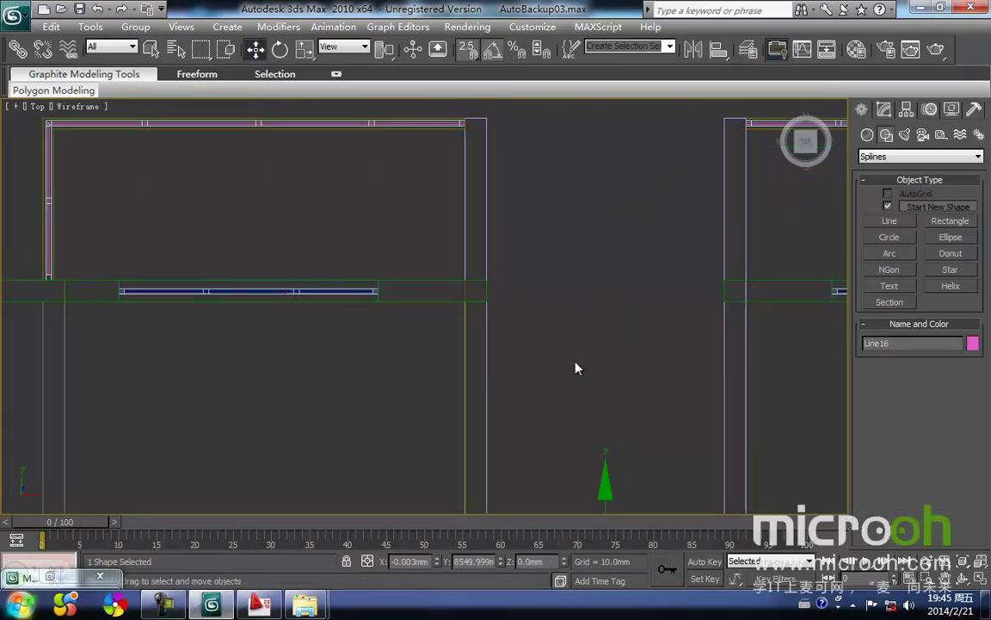
- Extrude the U-shaped recess outline by 1200 mm
scroll(514, 398, "down", 2)
key("F3")
scroll(475, 348, "down", 3)
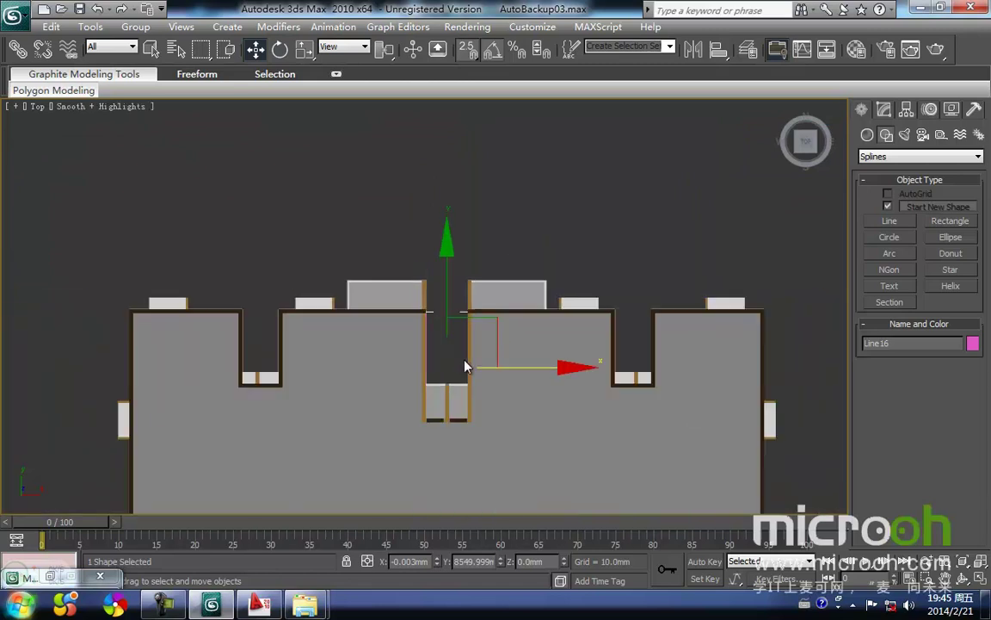
left_click(884, 109)
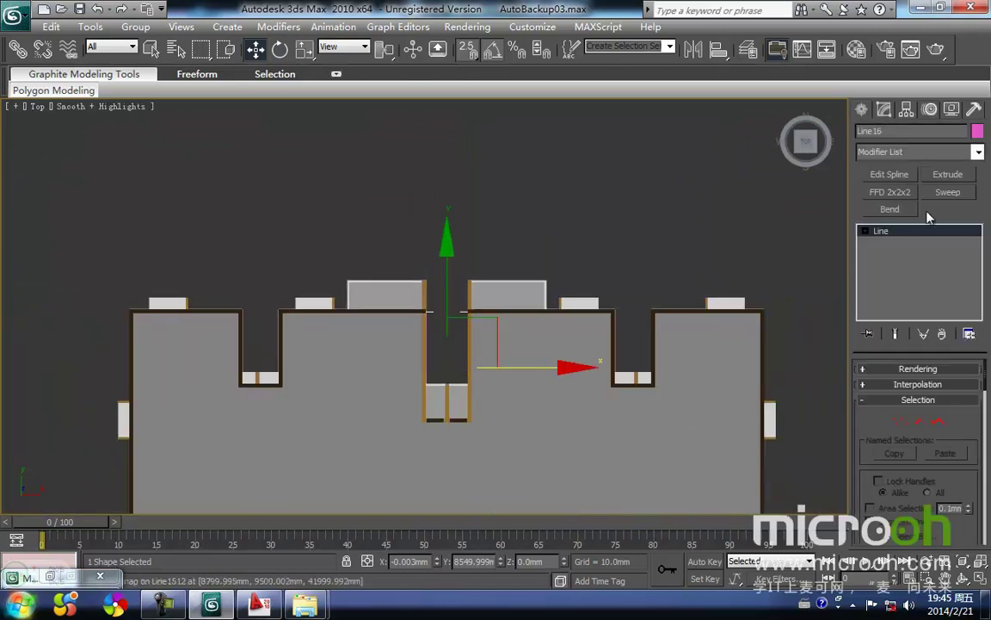
left_click(931, 176)
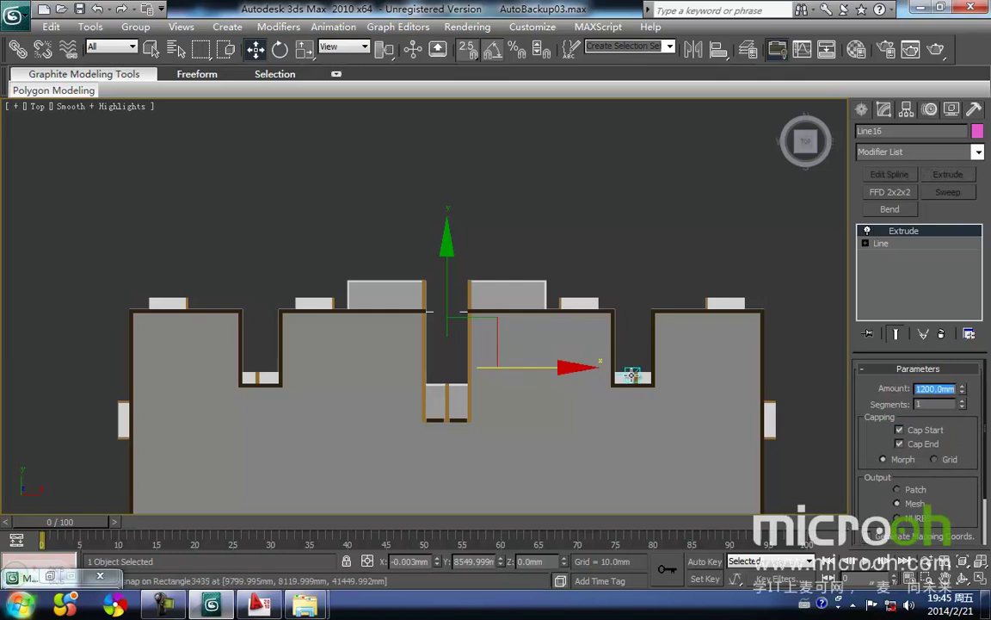
- Align the recess parapet to the existing roof parapet in Z position only, Pivot Point to Pivot Point
scroll(435, 275, "up", 5)
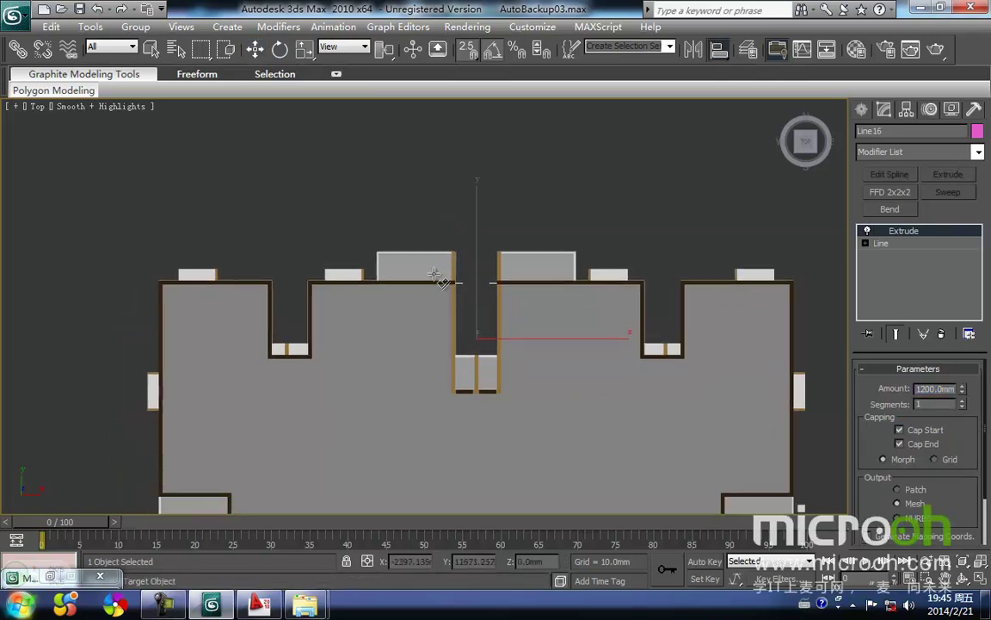
left_click(471, 238)
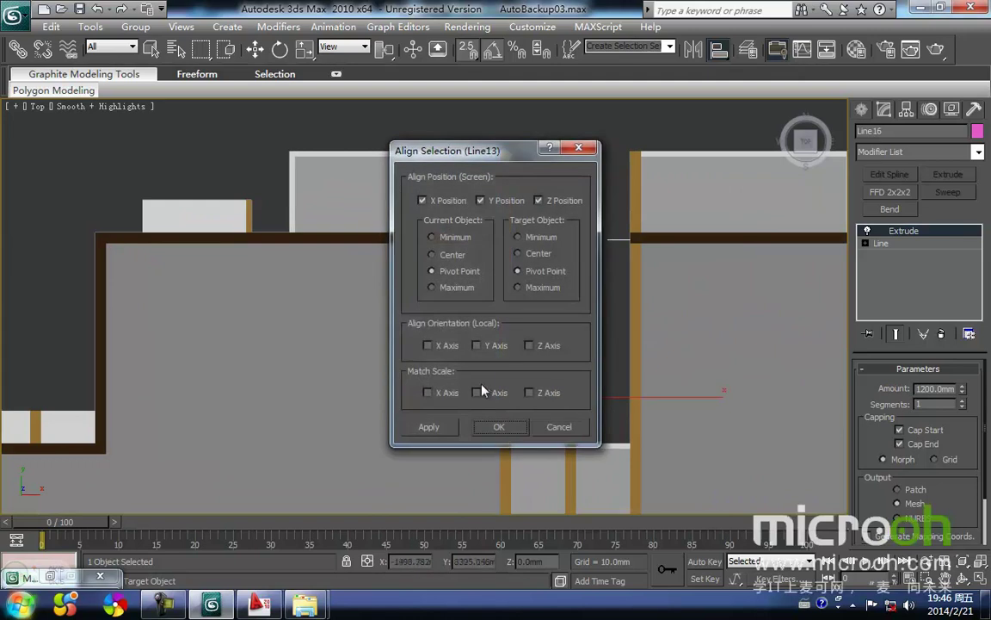
left_click(480, 200)
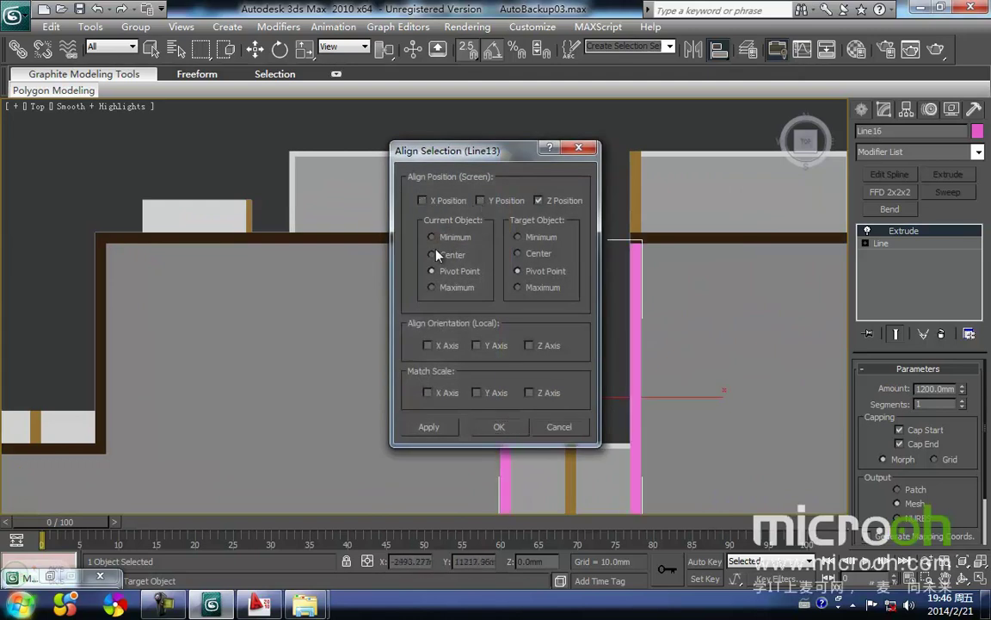
left_click(499, 427)
- Add one tower half to the selection with the recess parapet and choose the 墙体3 material in the Material Editor
scroll(394, 309, "down", 3)
scroll(392, 286, "up", 3)
left_click(398, 284, "ctrl")
middle_click_drag(458, 294, 416, 361)
key("f")
key("z")
scroll(430, 303, "down", 2)
middle_click_drag(470, 415, 717, 467, "alt")
scroll(745, 243, "up", 5)
middle_click_drag(534, 299, 238, 386)
scroll(259, 361, "up", 3)
middle_click_drag(277, 343, 307, 325)
key("m")
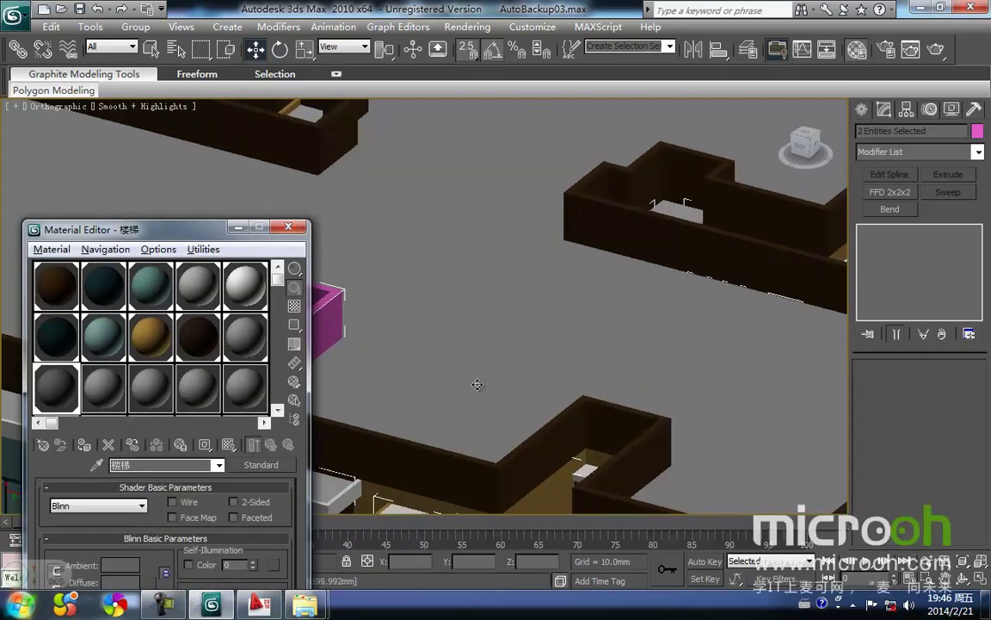
scroll(587, 321, "down", 6)
middle_click_drag(531, 399, 627, 336)
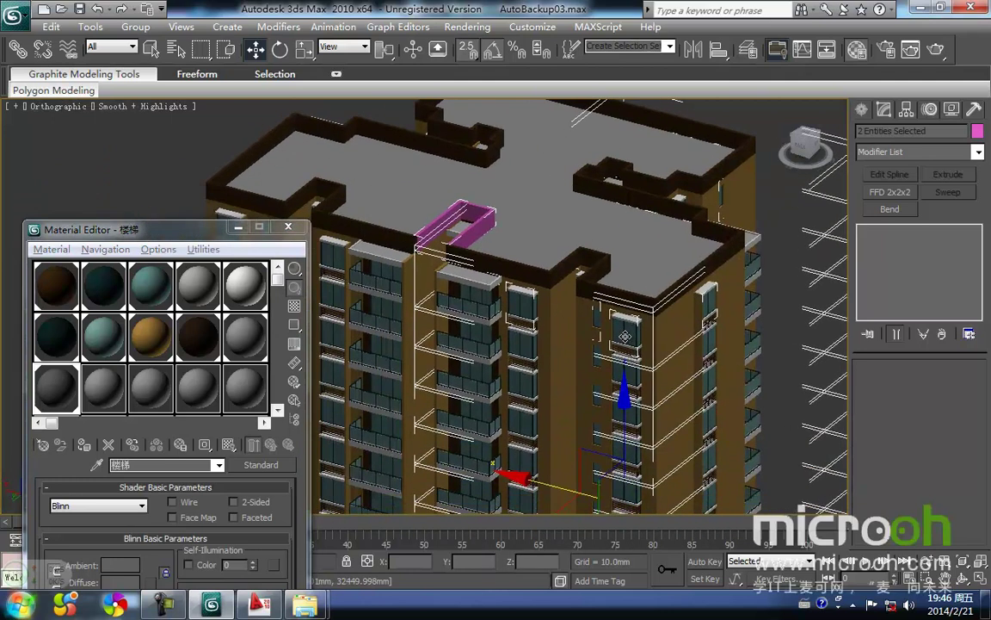
left_click(148, 346)
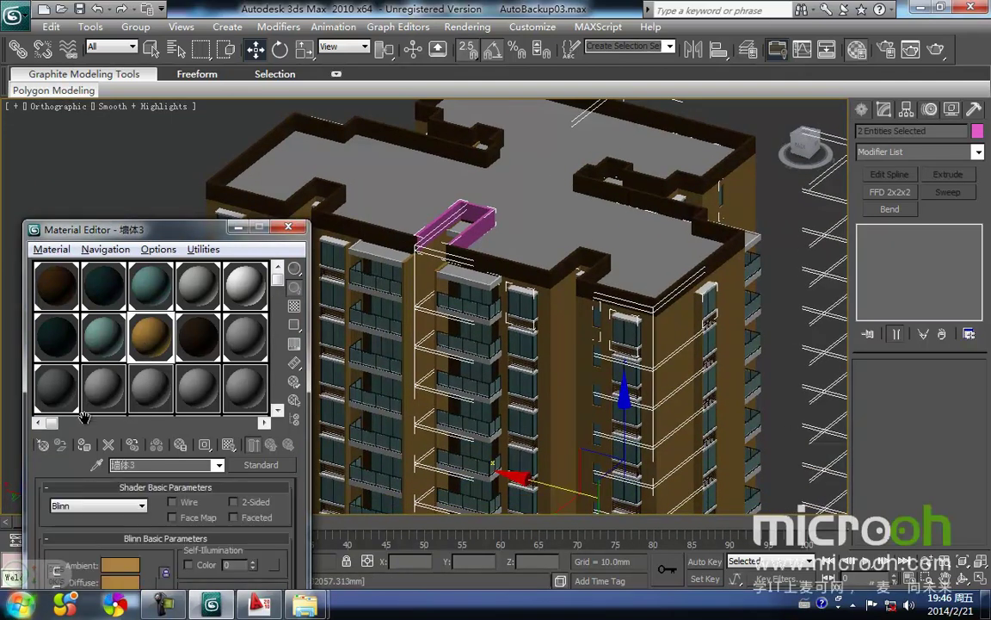
- Try to assign the 墙体3 material to the selected parapet and tower half together
left_click(83, 446)
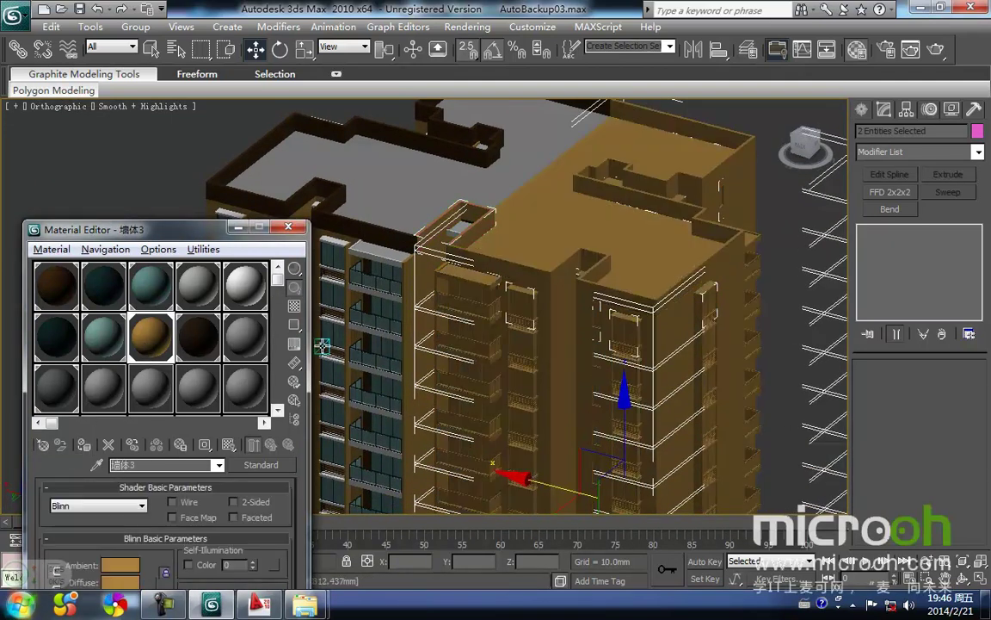
key("ctrl+z")
- Select only the U-shaped recess parapet and assign the 墙体3 material to it
middle_click_drag(843, 194, 717, 270)
left_click(760, 231)
middle_click_drag(480, 279, 626, 296)
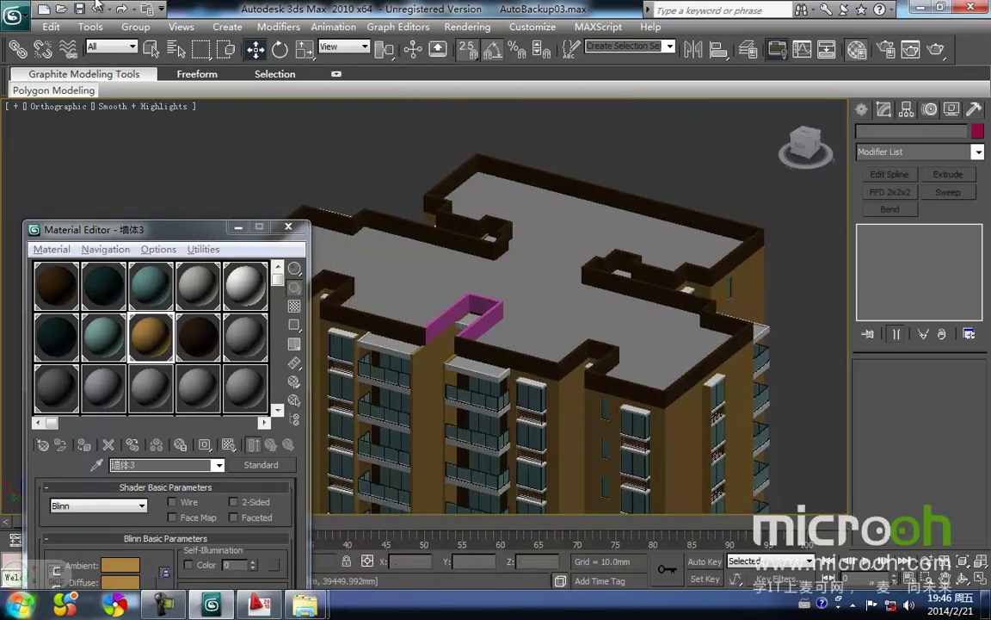
left_click(458, 307)
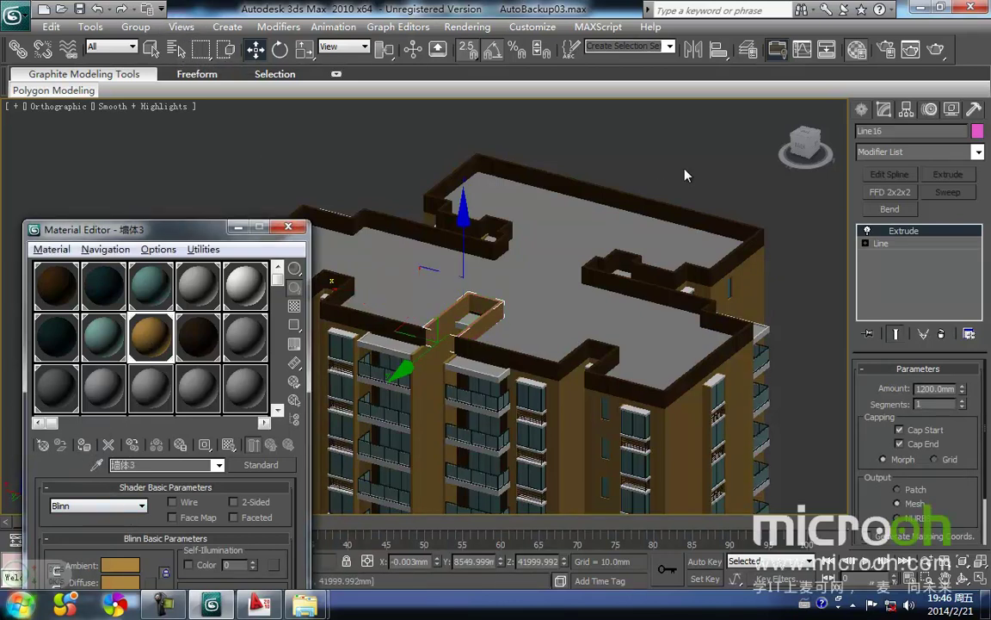
- Open the tower half's group and the top-floor group nested inside it
left_click(744, 230)
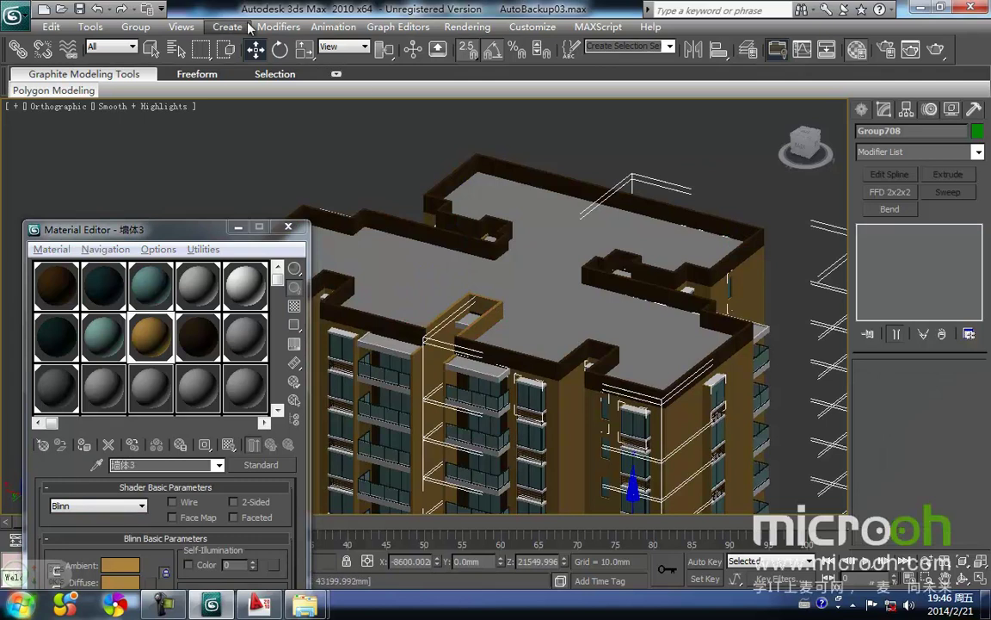
left_click(148, 29)
left_click(215, 86)
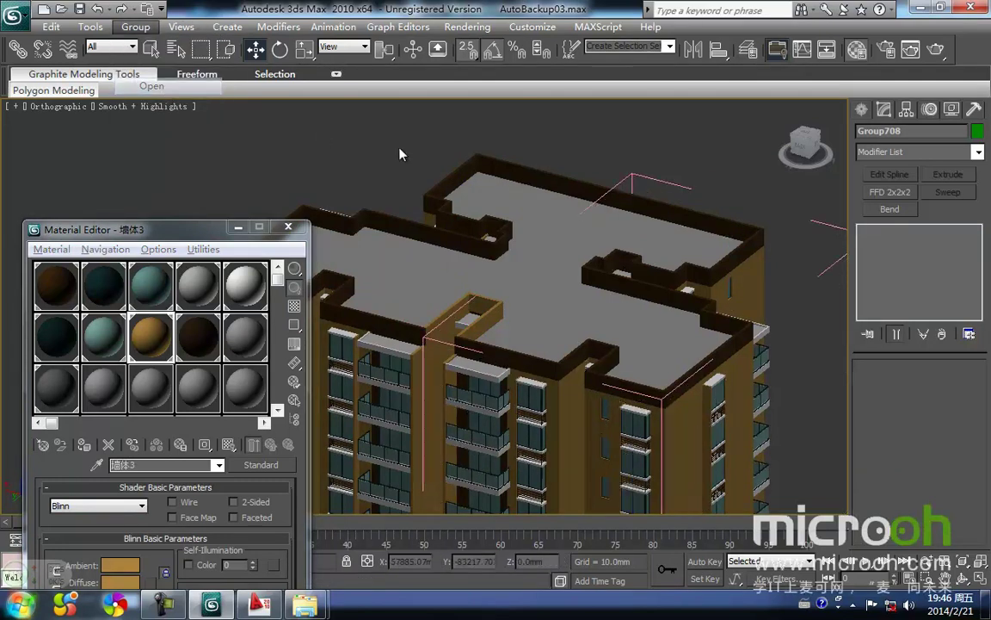
left_click(727, 227)
key("F3")
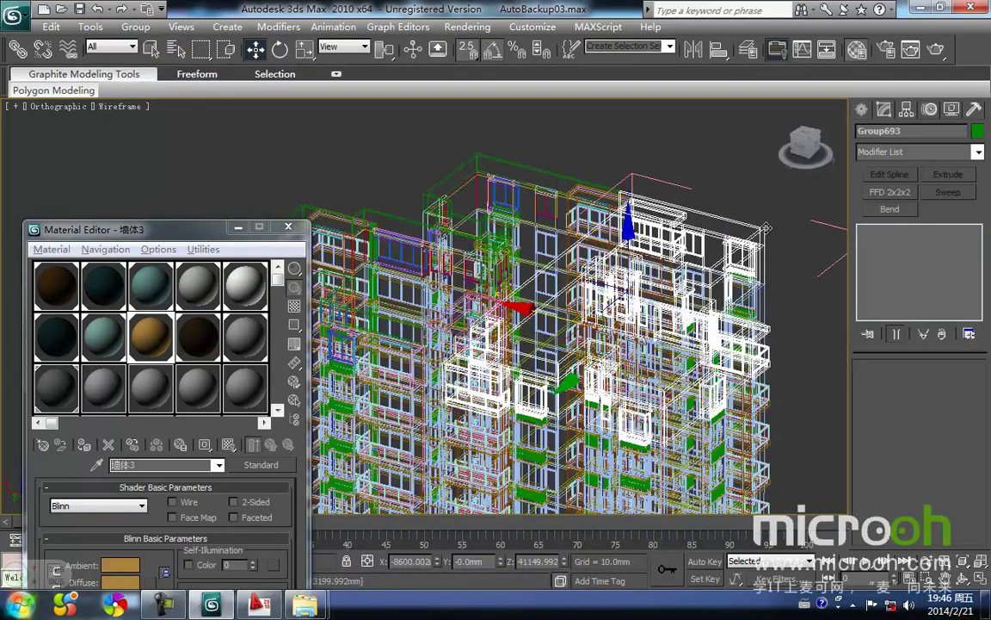
left_click(155, 28)
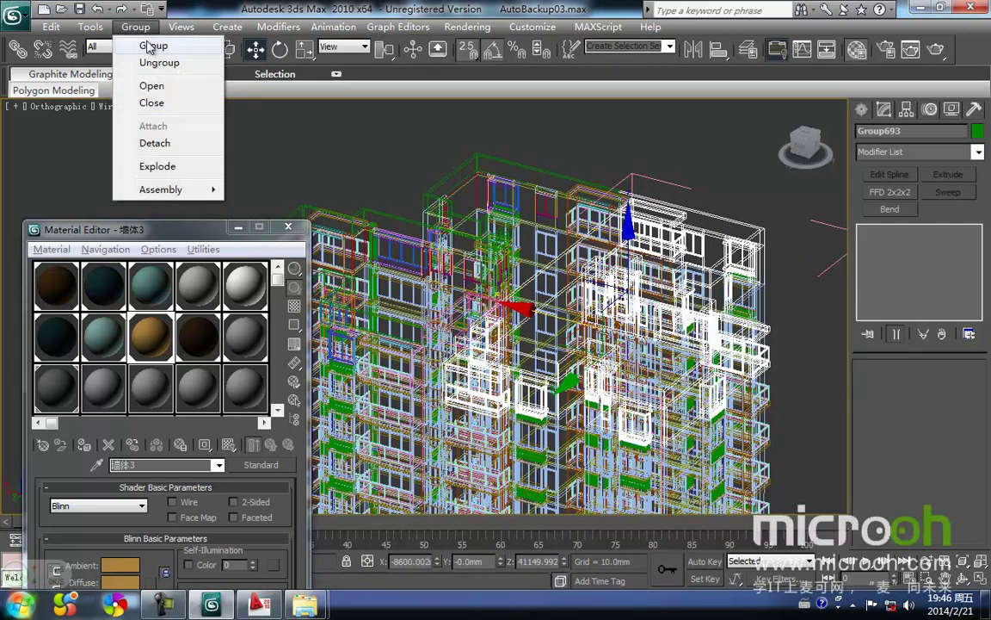
left_click(142, 84)
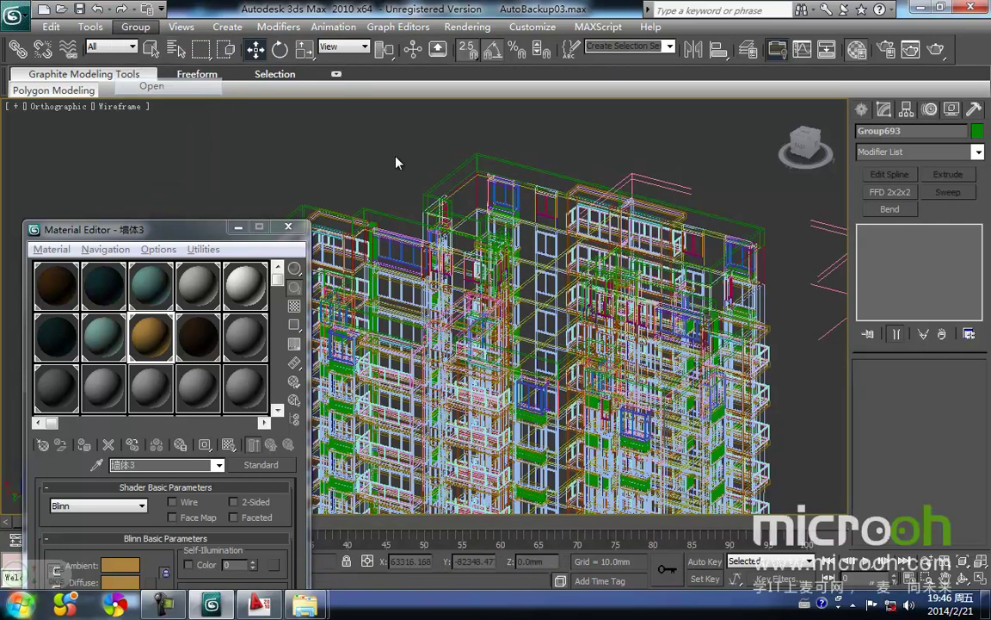
- Assign the 墙体3 material to the roof parapet inside the opened top-floor group
left_click(742, 225)
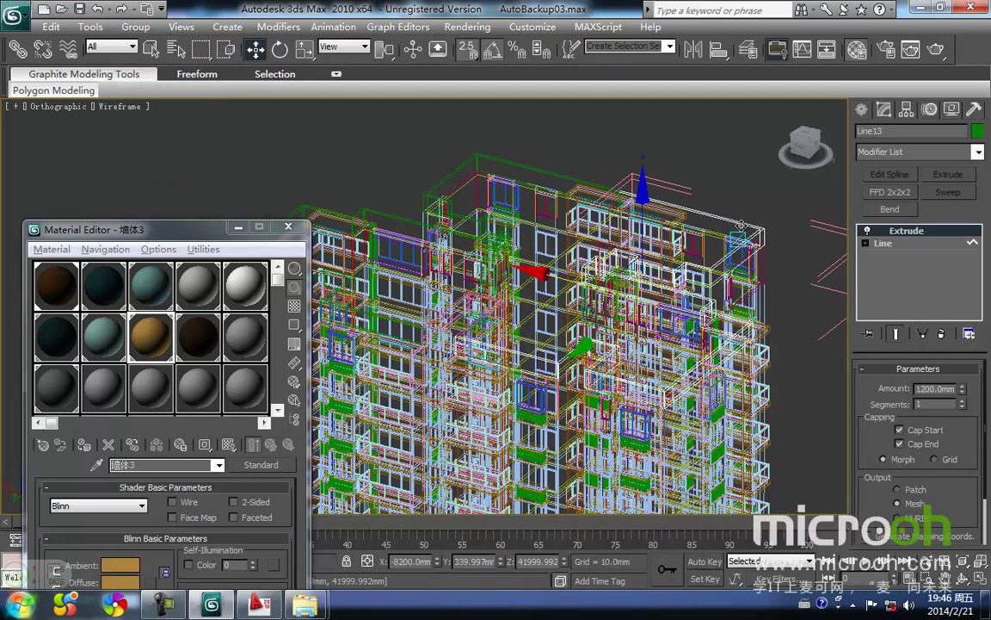
left_click(86, 445)
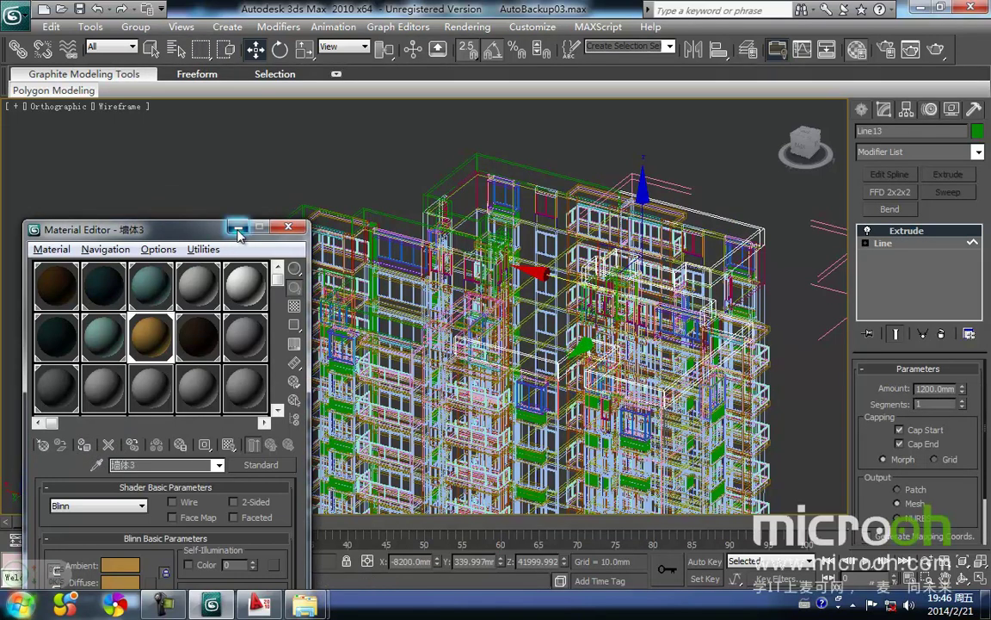
- Open the other mirrored tower half's group and the top-floor group nested inside it
left_click(238, 227)
key("F3")
left_click(379, 211)
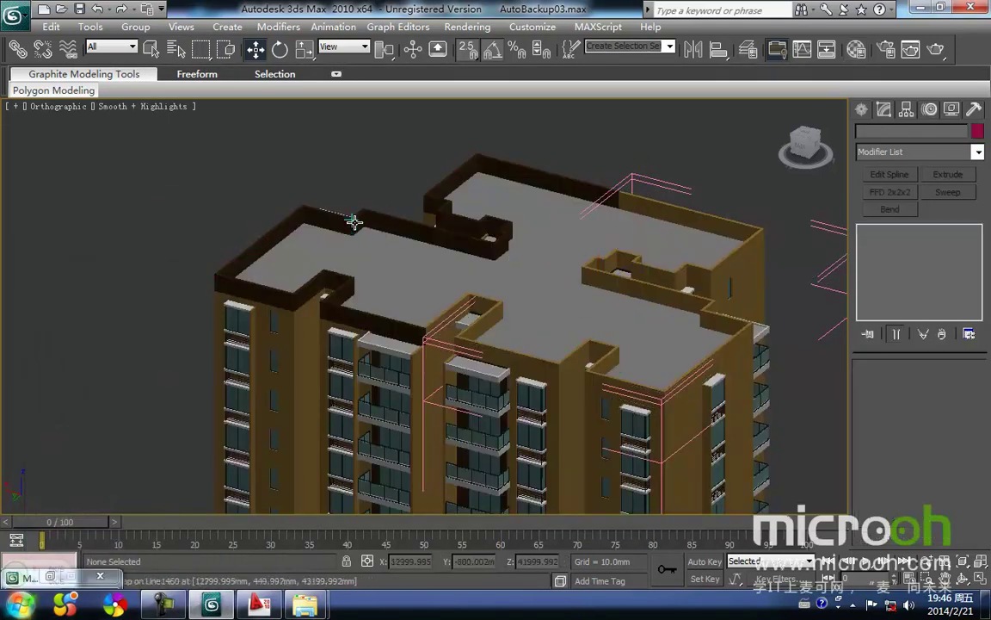
left_click(352, 227)
left_click(135, 26)
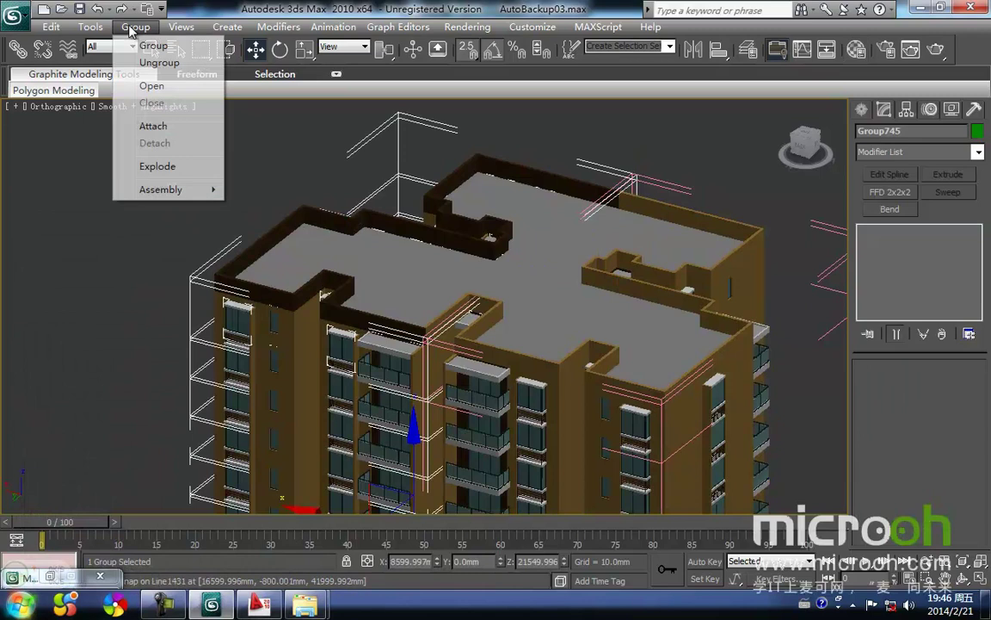
left_click(146, 84)
left_click(332, 219)
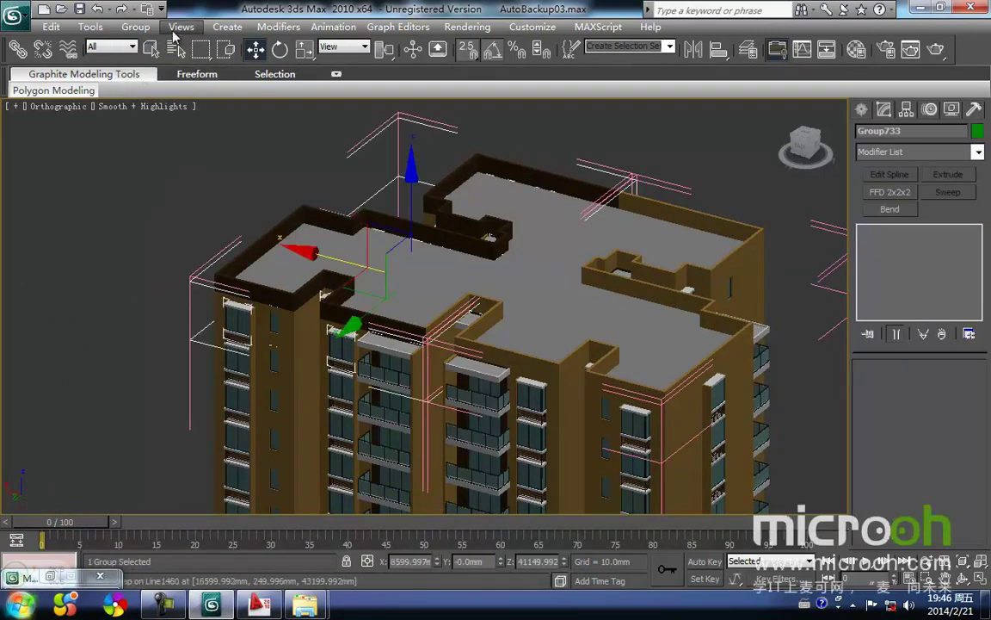
left_click(135, 27)
left_click(153, 86)
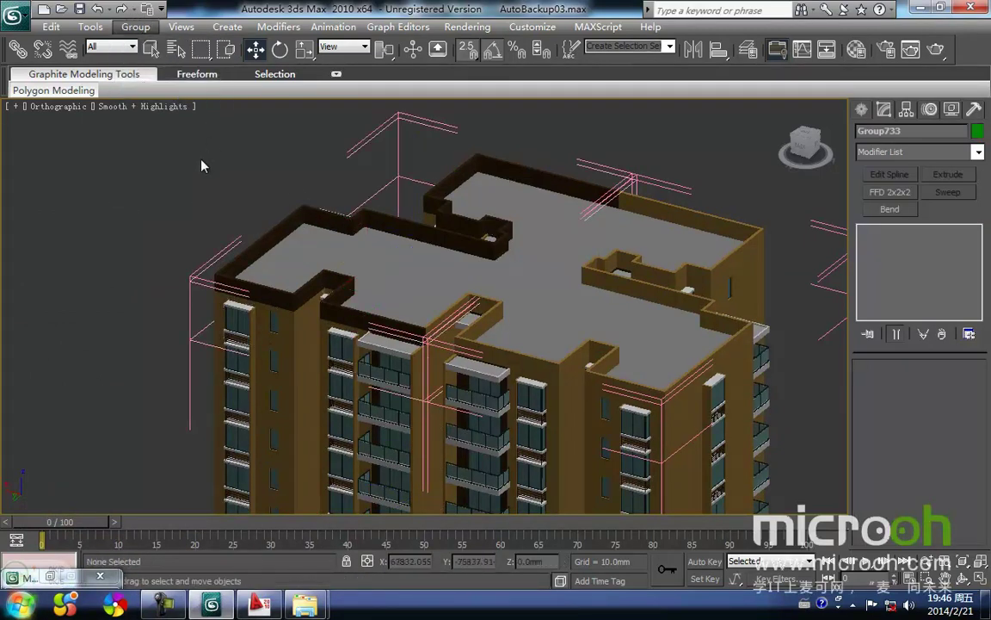
- Assign the 墙体3 material to the dark roof parapet inside the opened top-floor group
left_click(303, 215)
key("F3")
key("F3")
key("m")
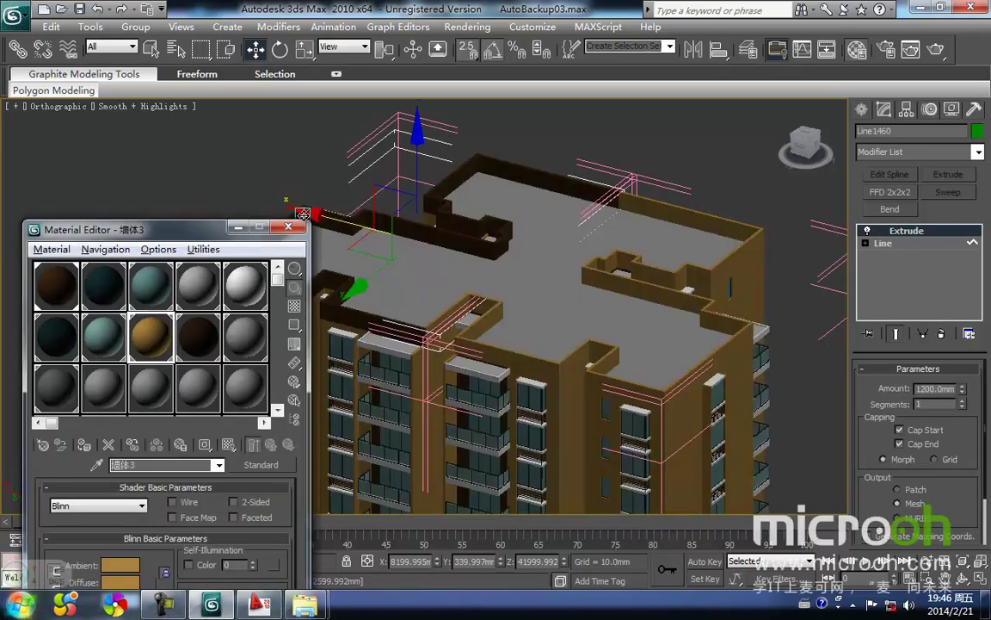
left_click(86, 447)
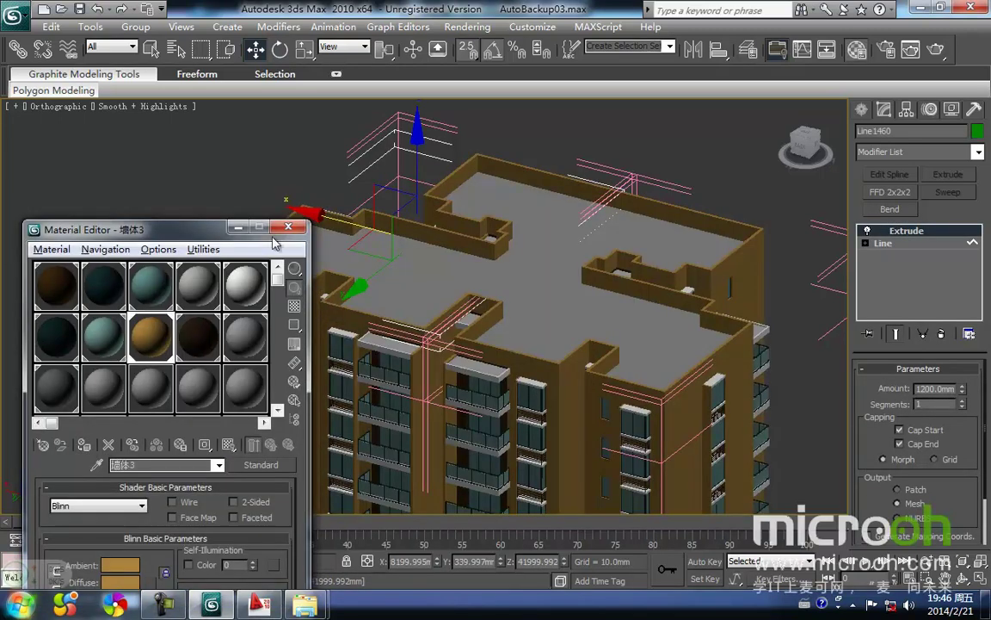
left_click(238, 226)
- Select the entire tower, close all of its opened groups and clear the selection
scroll(426, 319, "down", 8)
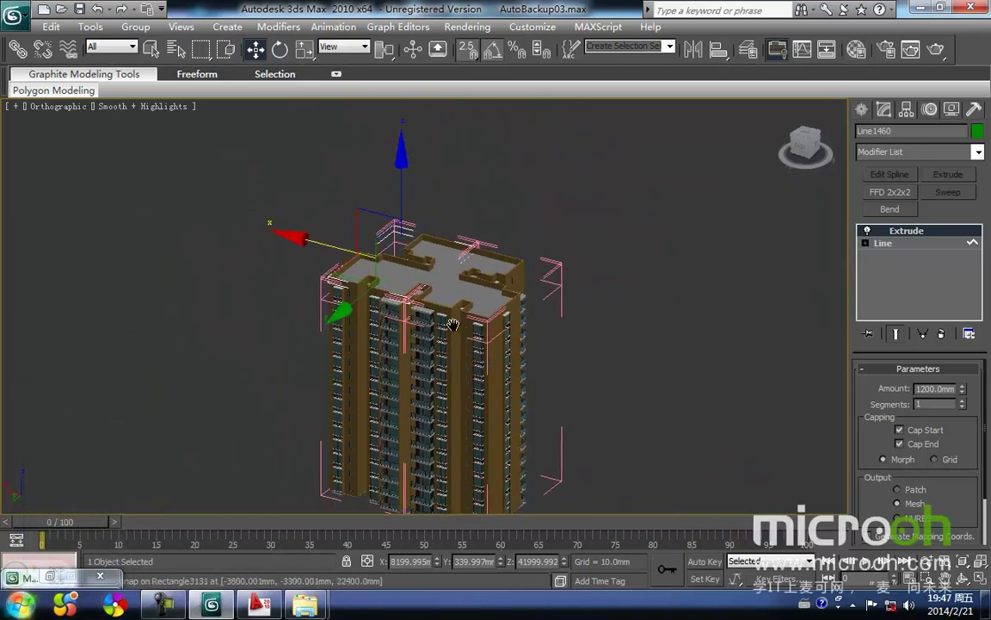
left_click_drag(654, 500, 170, 137)
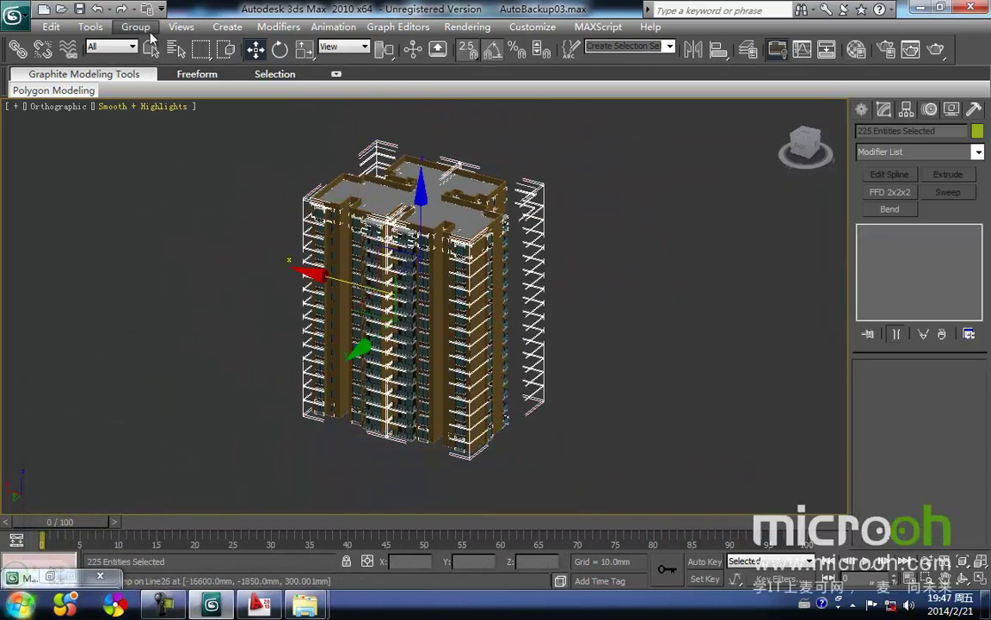
left_click(136, 28)
left_click(151, 103)
left_click(177, 237)
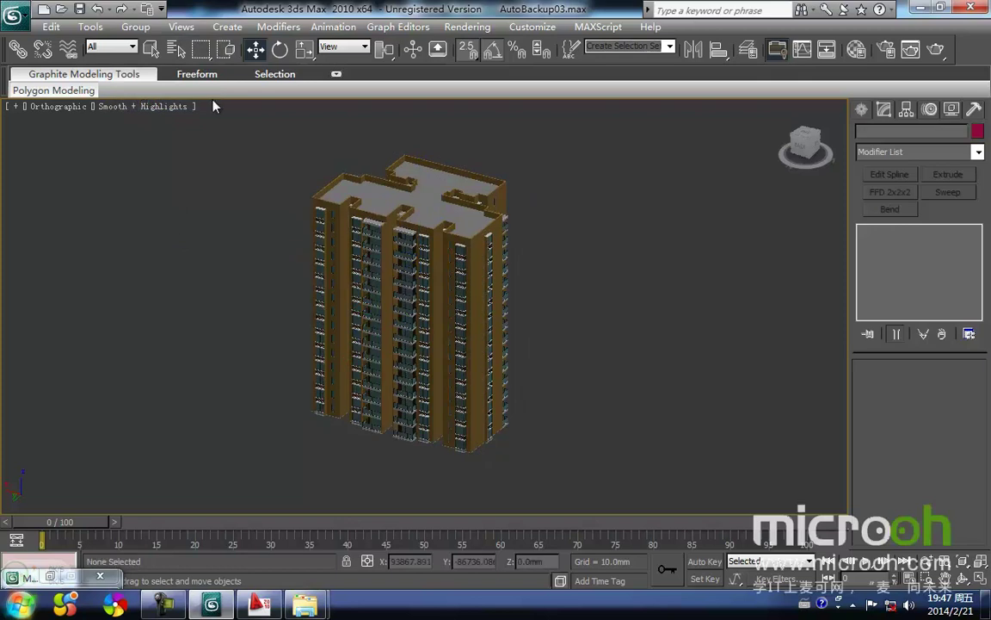
- Examine the tower's balcony facades, base and upper floors from several angles
middle_click_drag(540, 411, 600, 414, "alt")
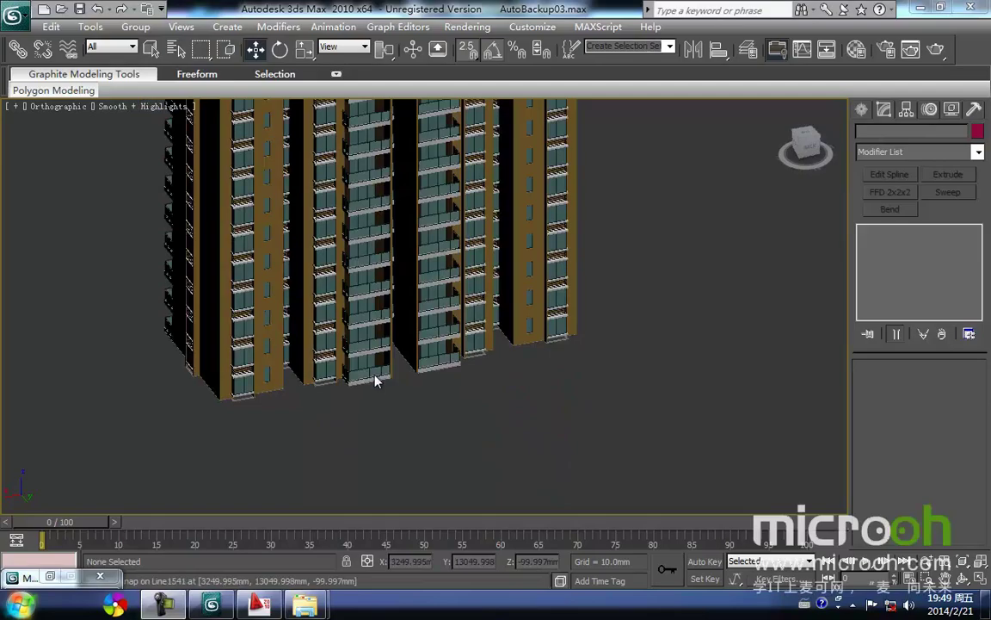
middle_click_drag(416, 337, 418, 454)
middle_click_drag(402, 312, 403, 366)
middle_click_drag(490, 443, 538, 388, "alt")
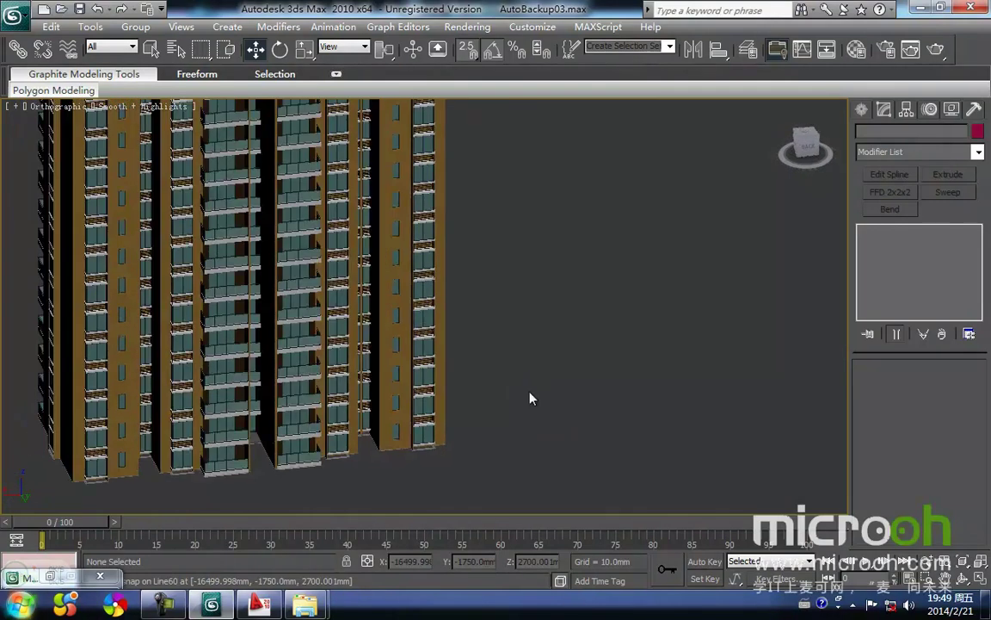
middle_click_drag(238, 347, 234, 360, "alt")
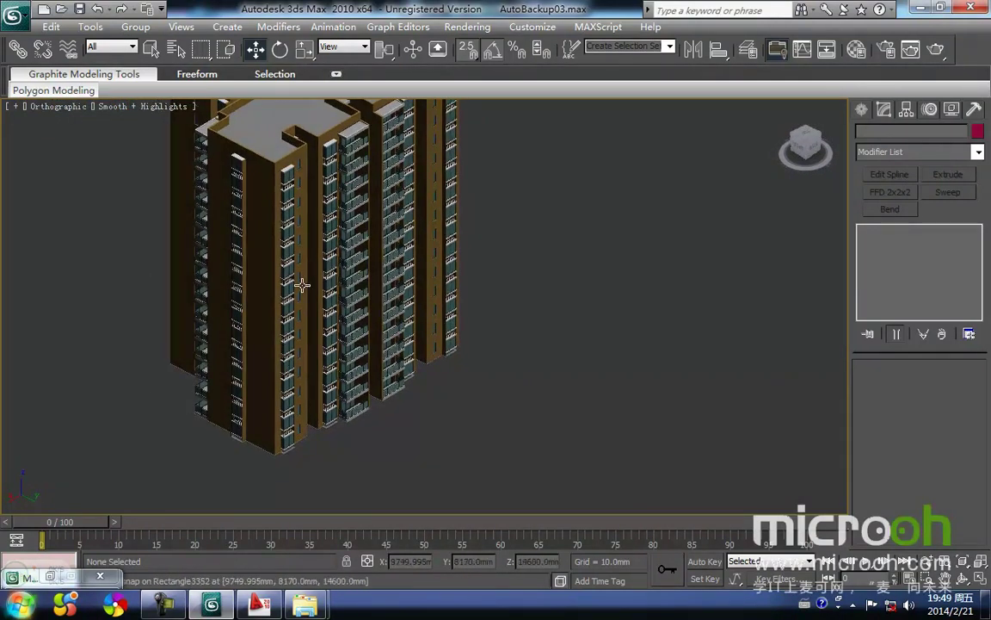
scroll(293, 306, "up", 3)
middle_click_drag(270, 256, 320, 463)
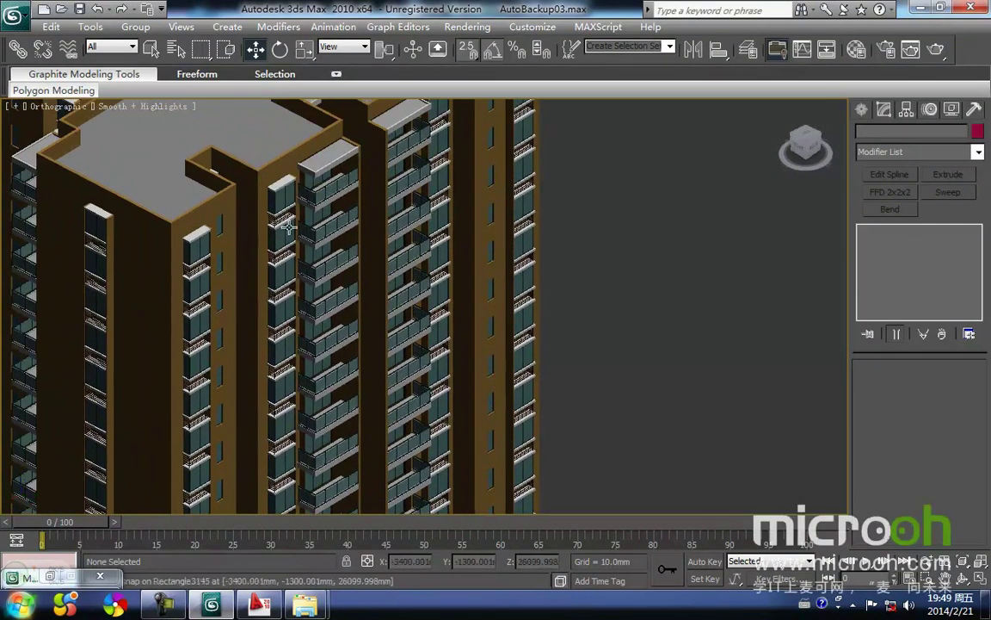
middle_click_drag(299, 286, 328, 256)
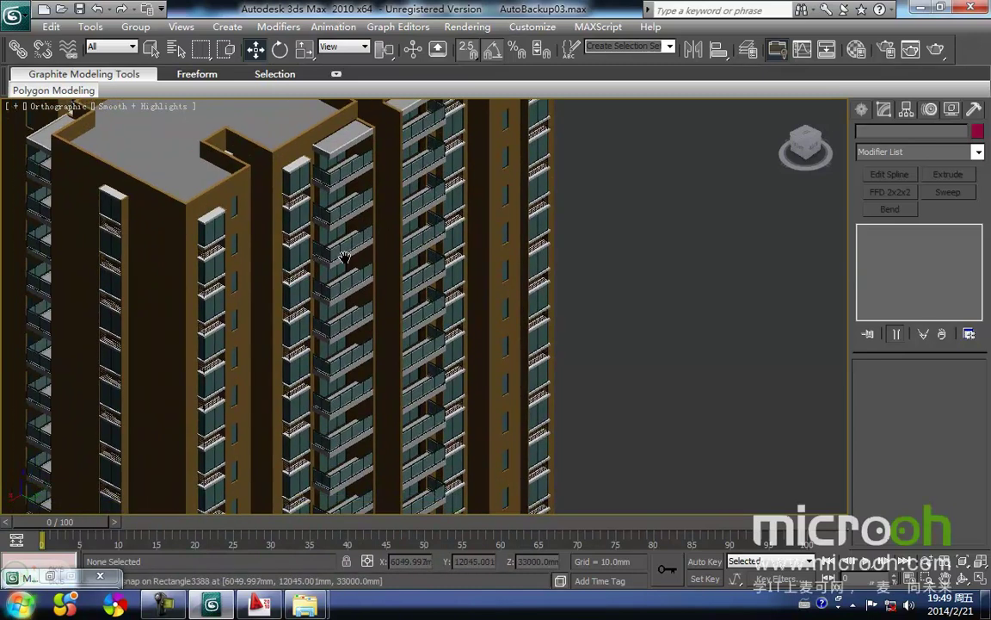
scroll(328, 257, "down", 3)
middle_click_drag(411, 376, 277, 357, "alt")
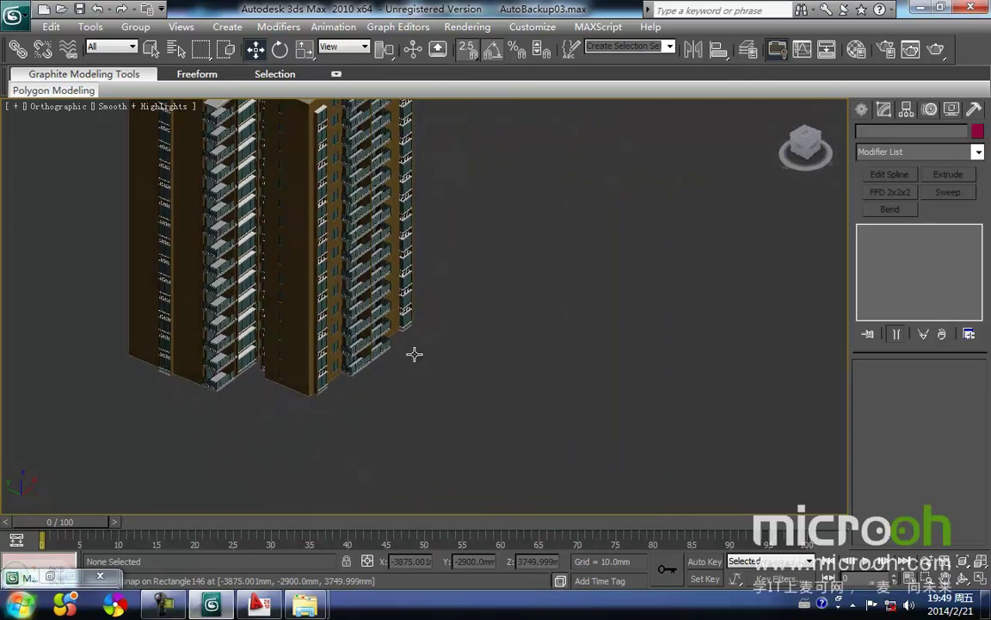
- Inspect the tower from the front and opposite corners, checking the side walls and lowest floors
scroll(161, 314, "up", 5)
middle_click_drag(151, 321, 272, 298)
key("f")
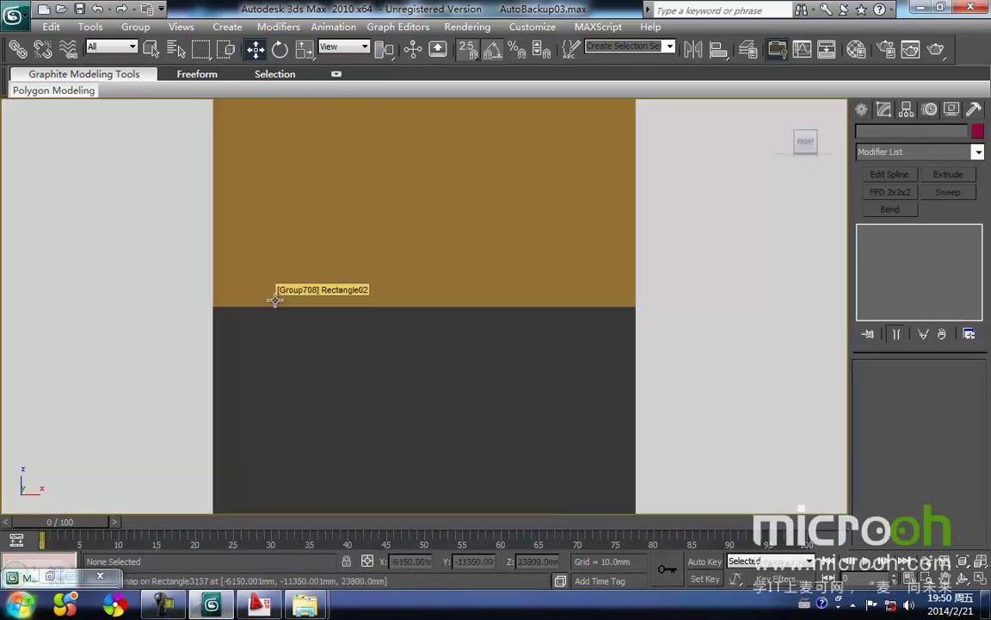
key("z")
middle_click_drag(290, 344, 186, 271)
middle_click_drag(302, 376, 198, 338, "alt")
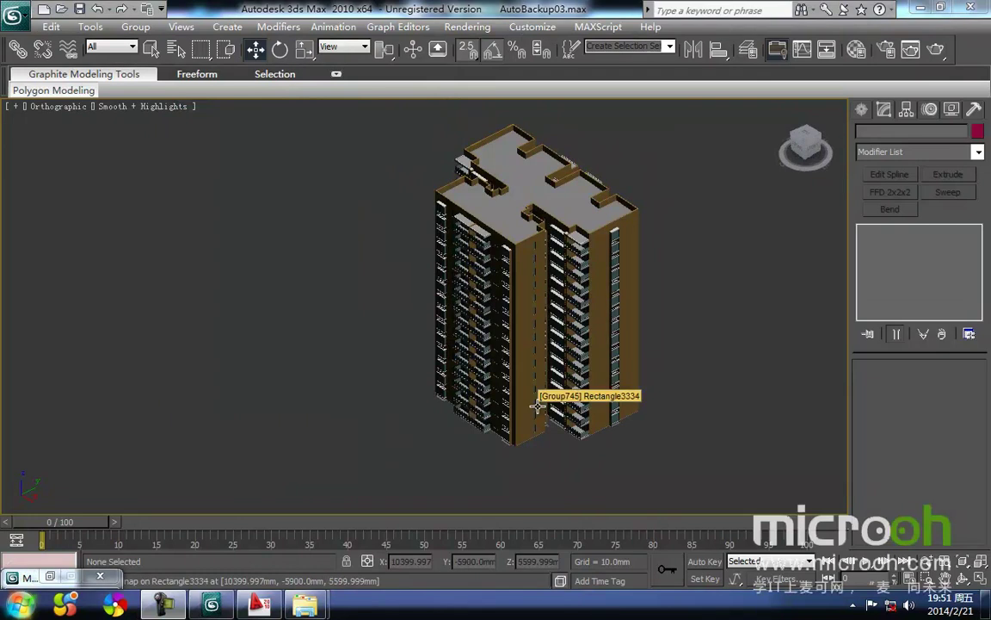
middle_click_drag(511, 403, 708, 395)
scroll(534, 438, "up", 8)
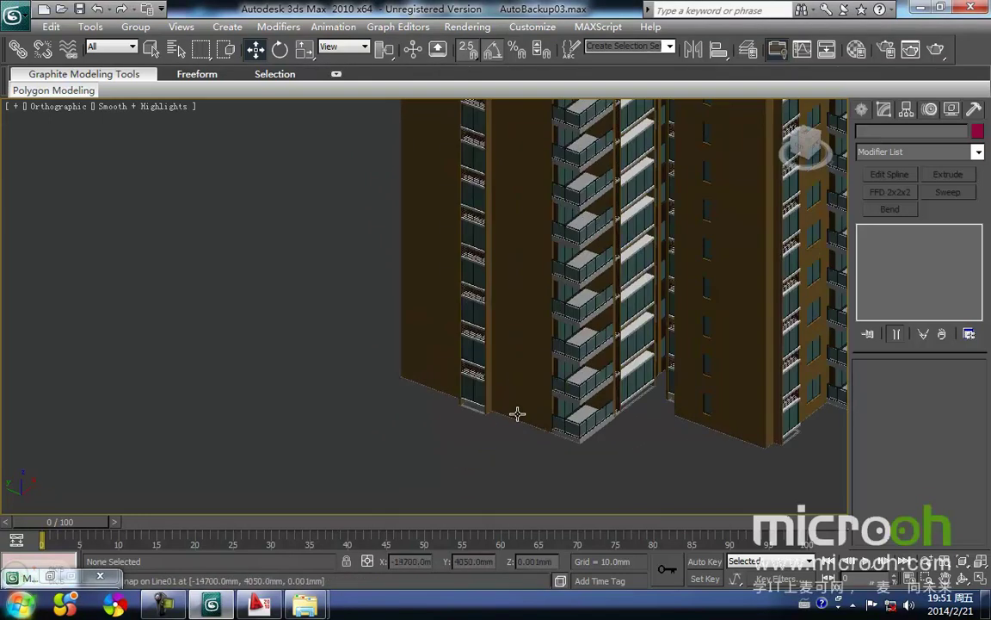
scroll(516, 411, "up", 3)
middle_click_drag(607, 414, 529, 354, "alt")
mouse_move(311, 237)
middle_mouse_down()
mouse_move(315, 372)
mouse_move(296, 248)
middle_mouse_up()
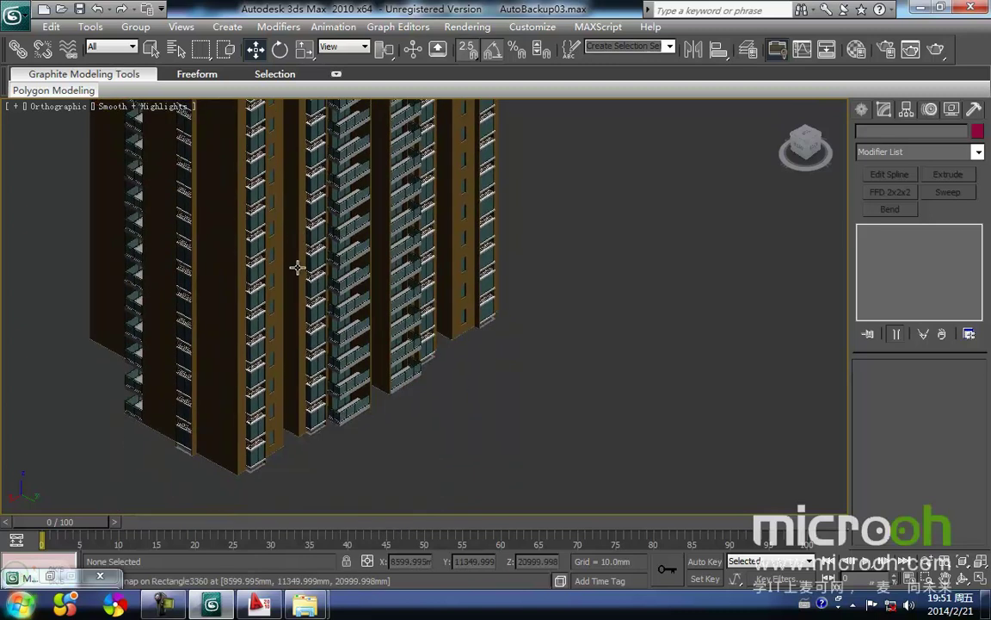